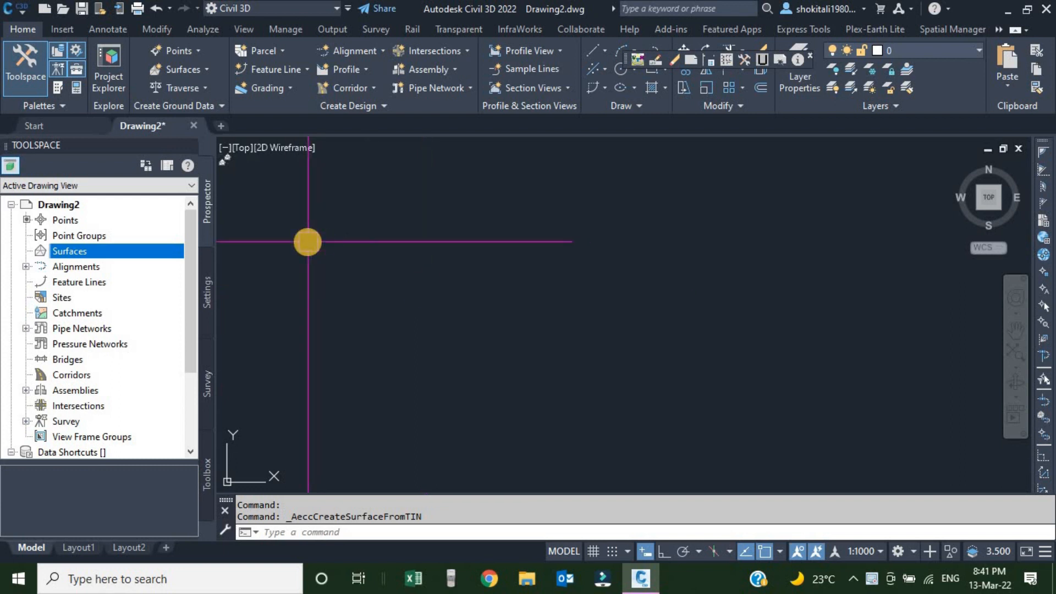
left_click(205, 69)
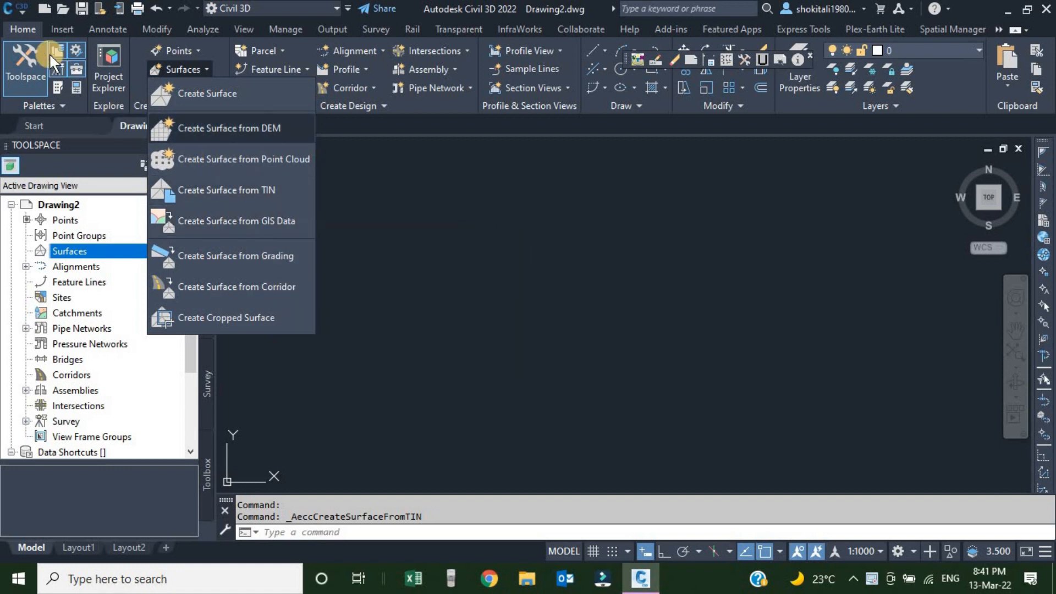
left_click(60, 30)
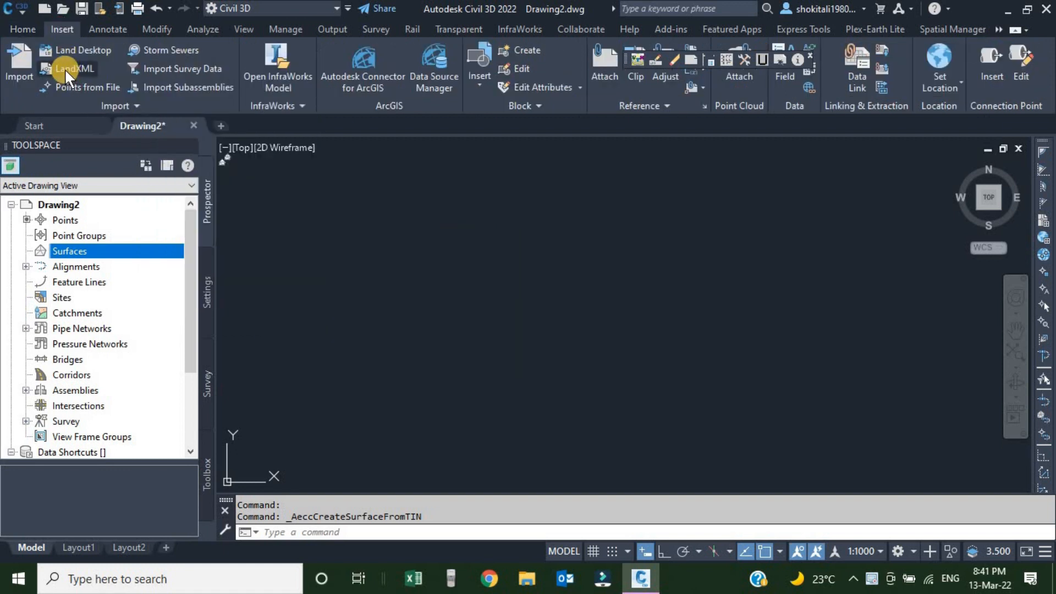
left_click(26, 28)
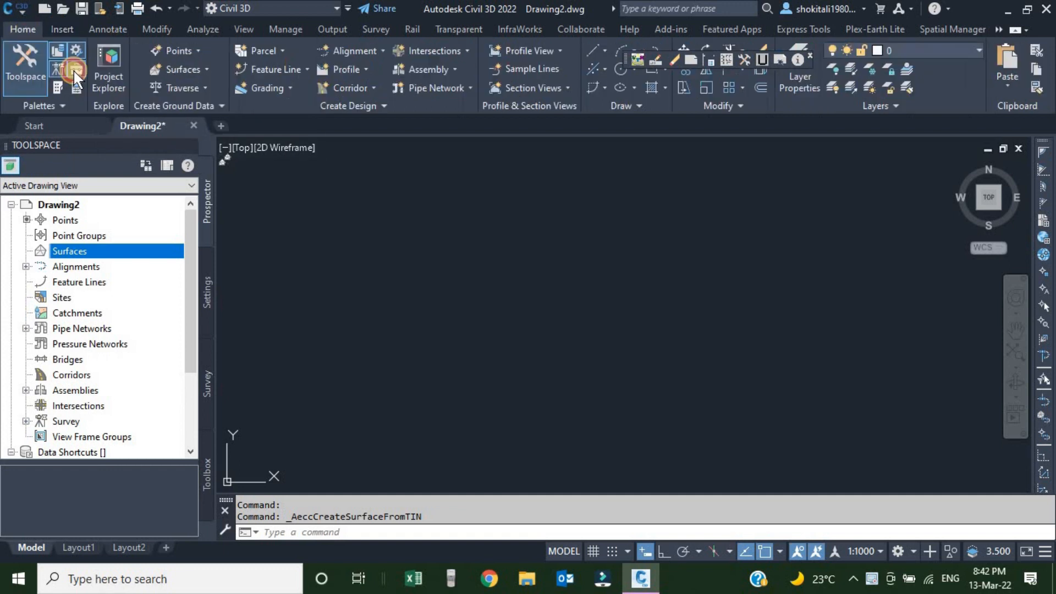
left_click(183, 68)
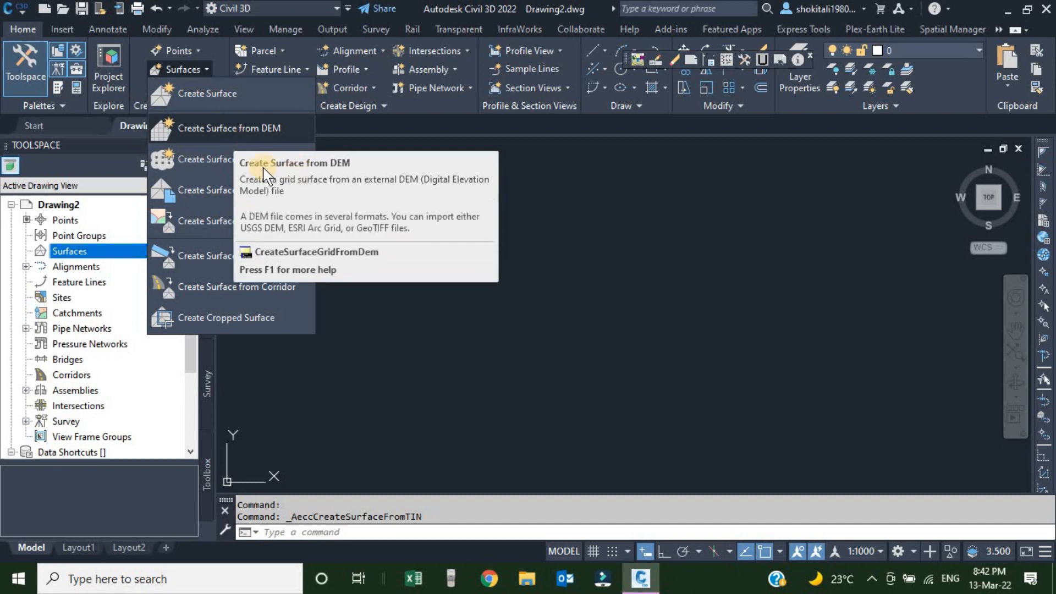
Create a new TIN surface named Surface-DEM in the drawing's Surfaces collection.
left_click(65, 252)
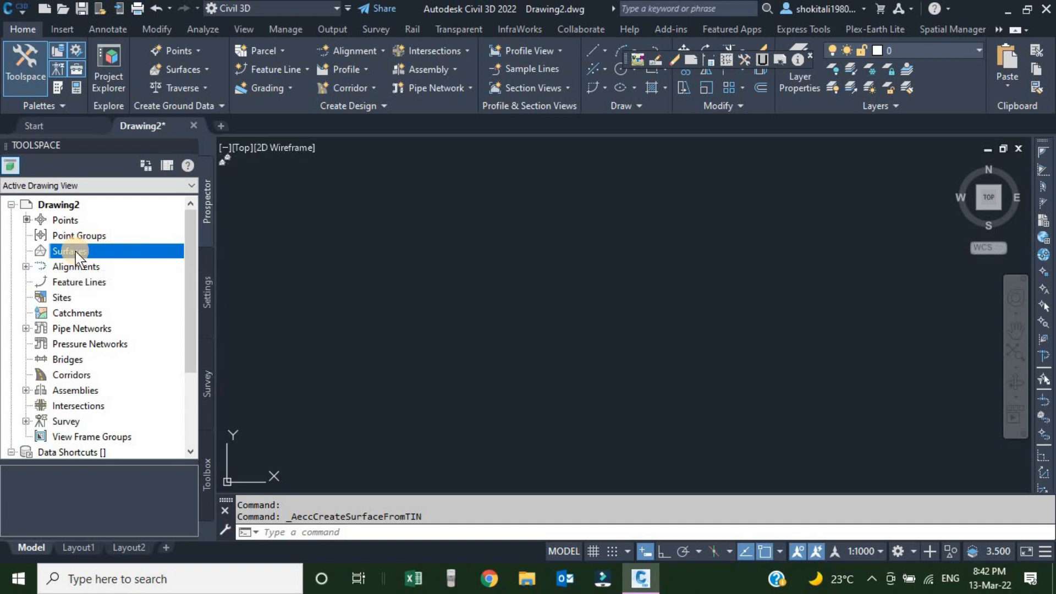
right_click(76, 252)
left_click(163, 260)
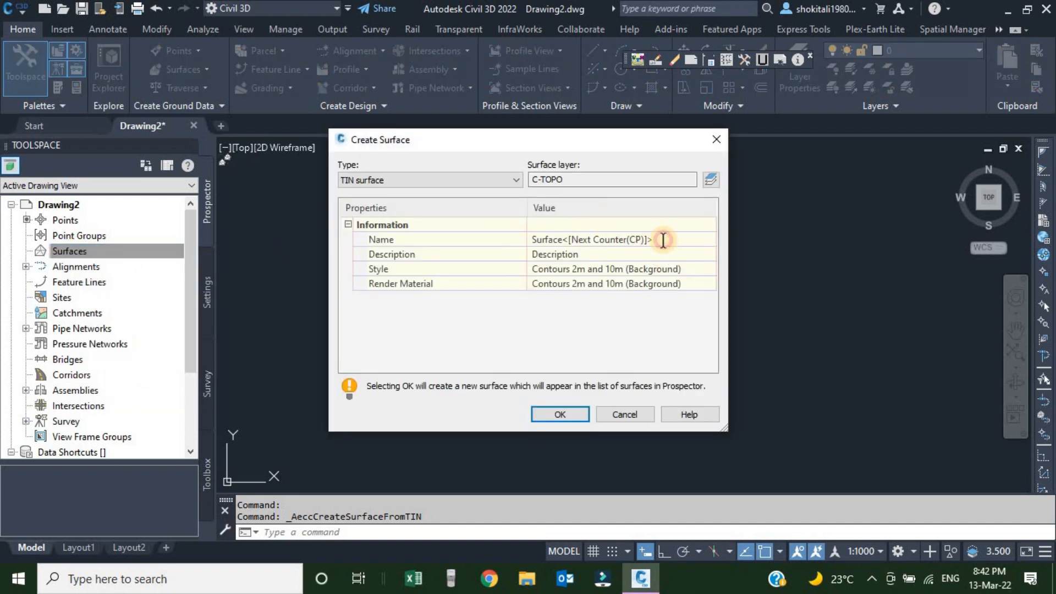
left_click(663, 241)
type("Surface-DEM")
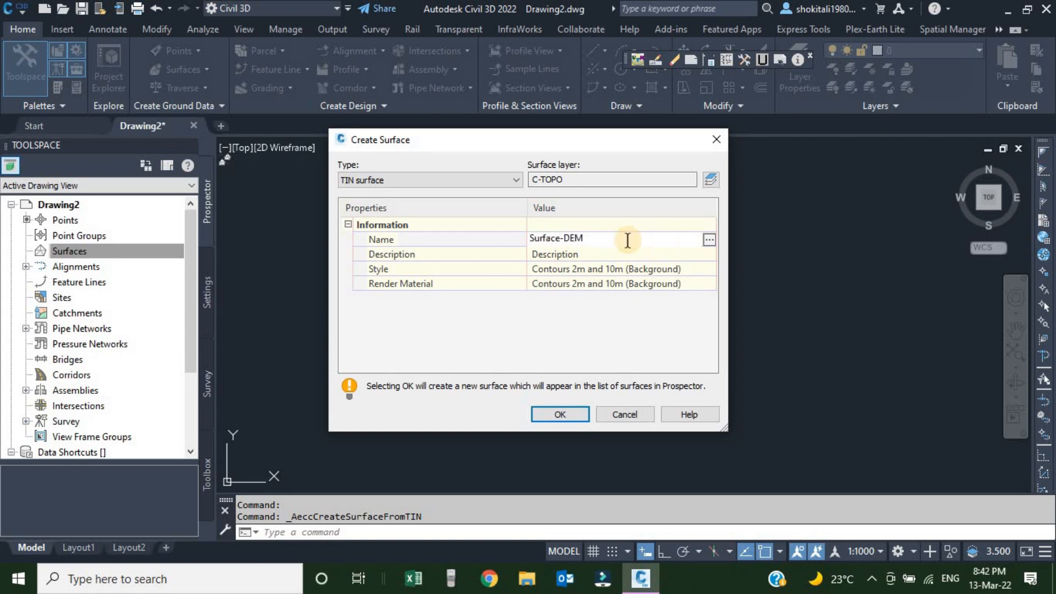
key("Return")
left_click(698, 270)
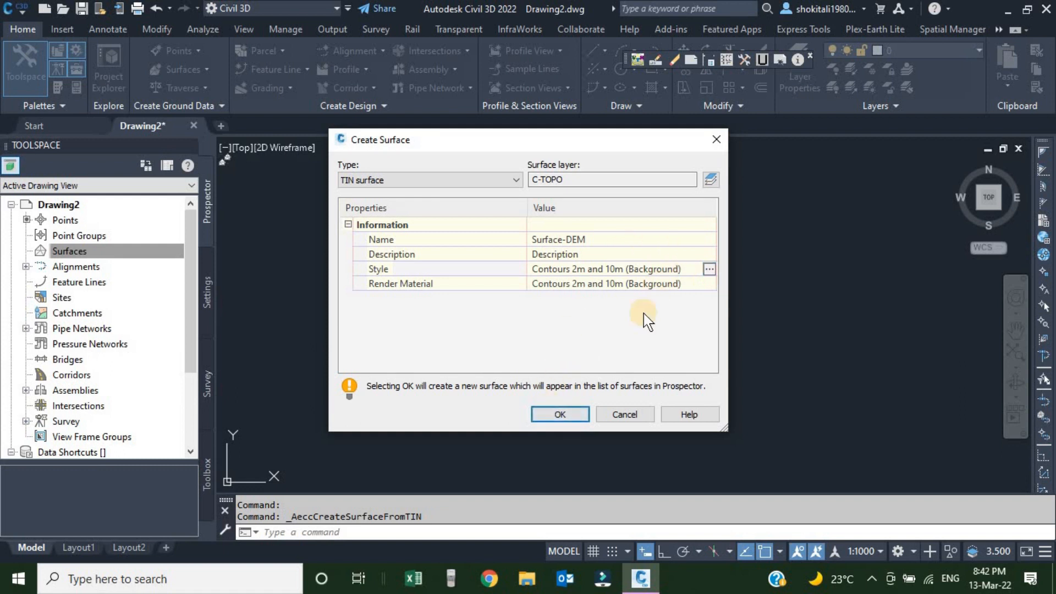
left_click(558, 416)
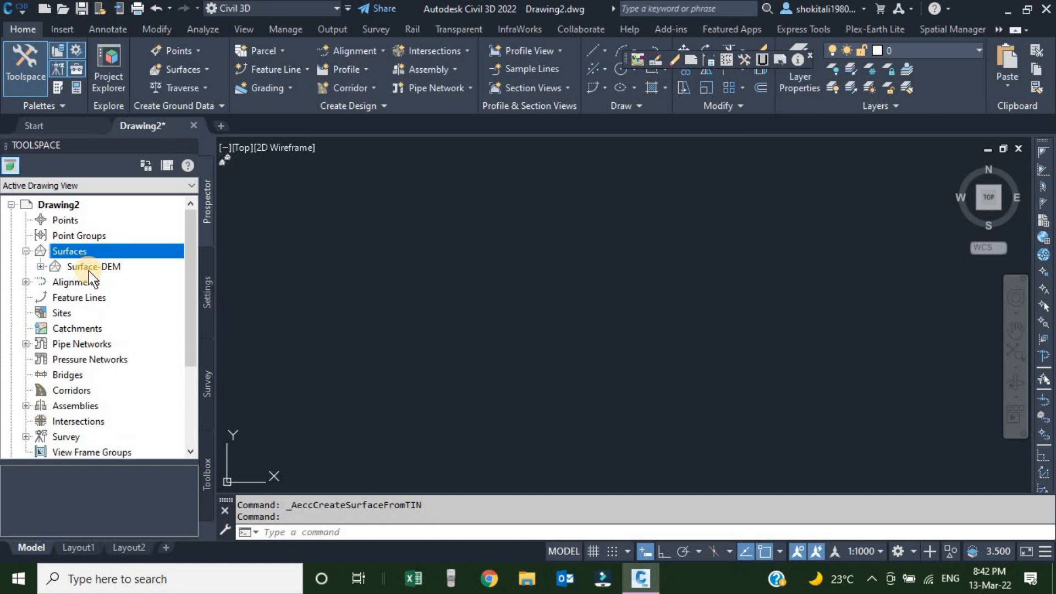
Start adding a DEM file to the Surface-DEM definition and load WGS84-UTM39.dem from drive F.
left_click(41, 267)
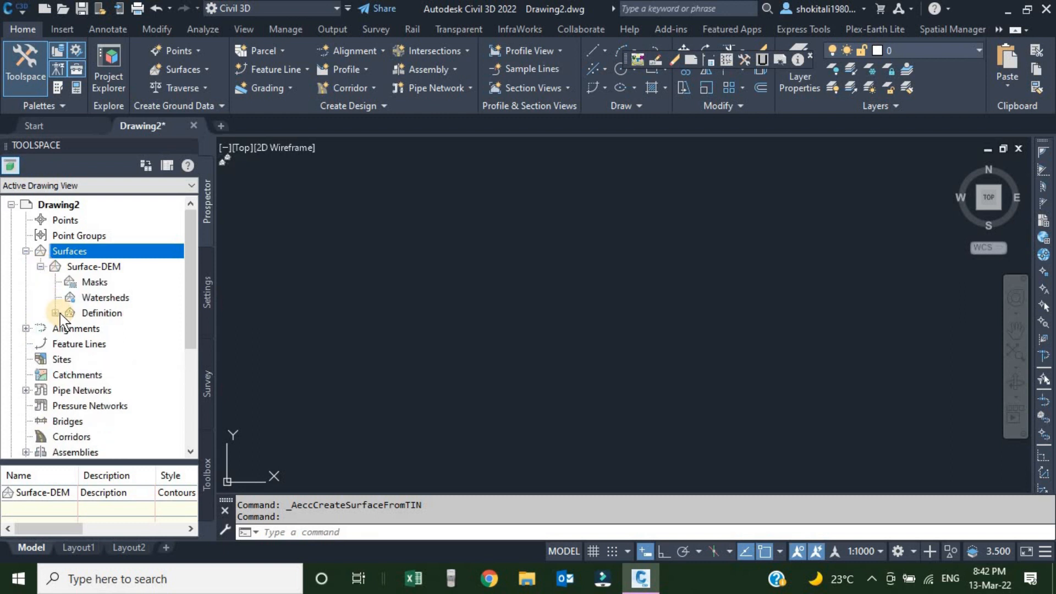
left_click(55, 313)
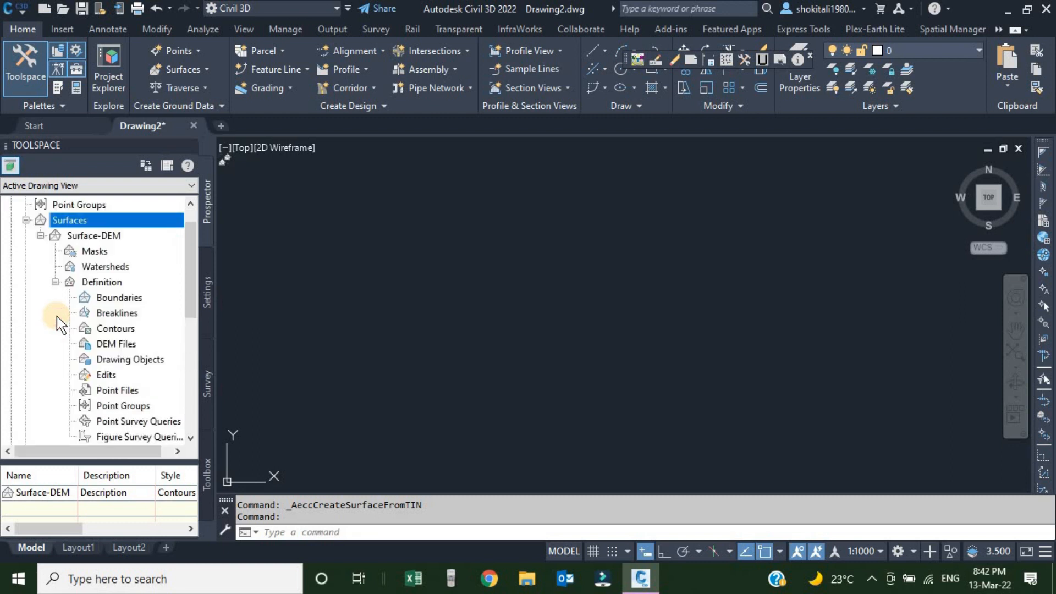
left_click(118, 344)
right_click(117, 345)
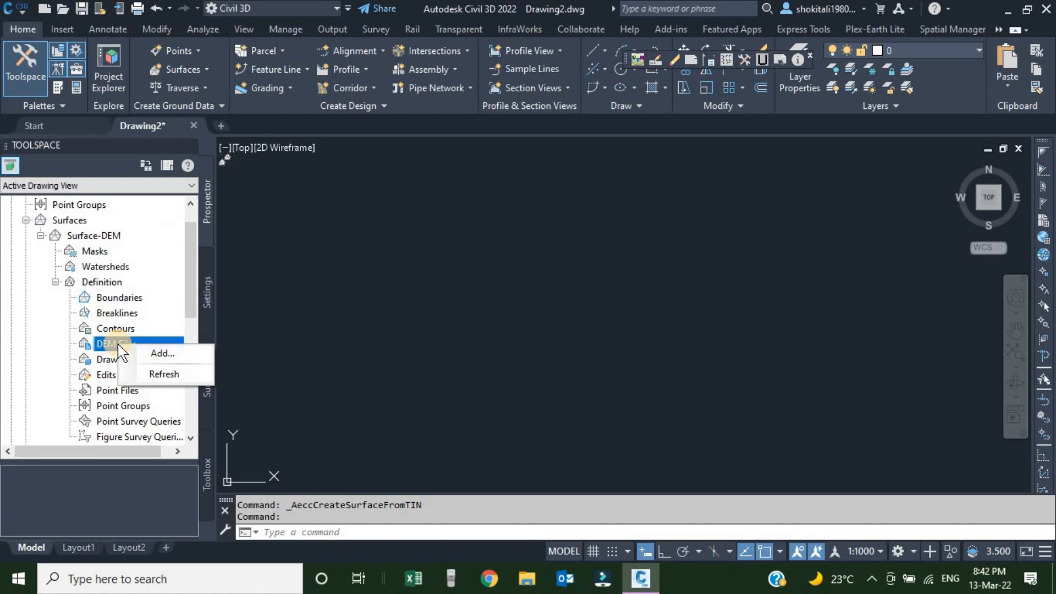
left_click(164, 360)
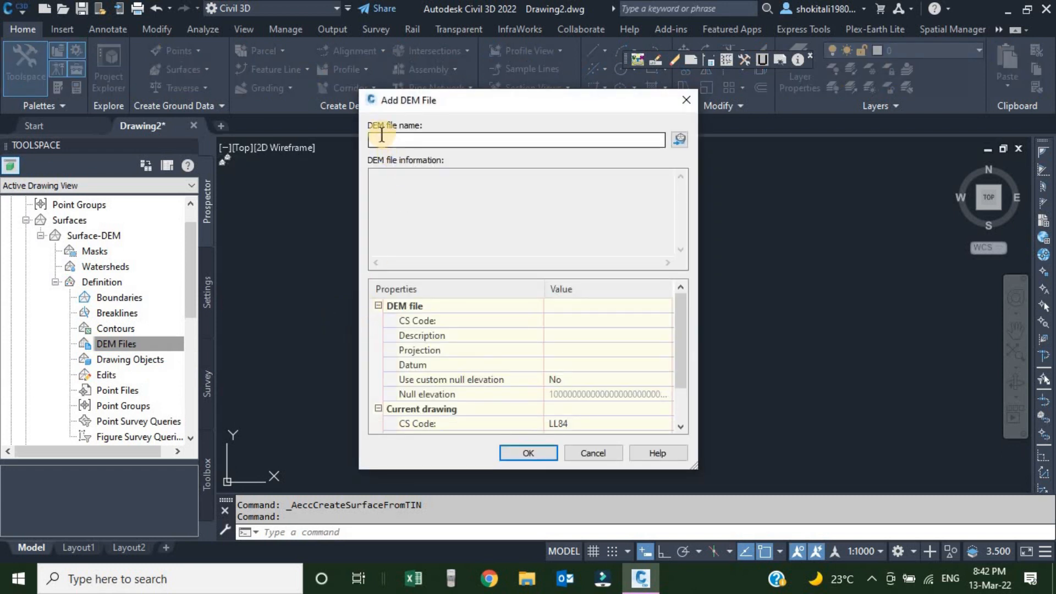
left_click(682, 140)
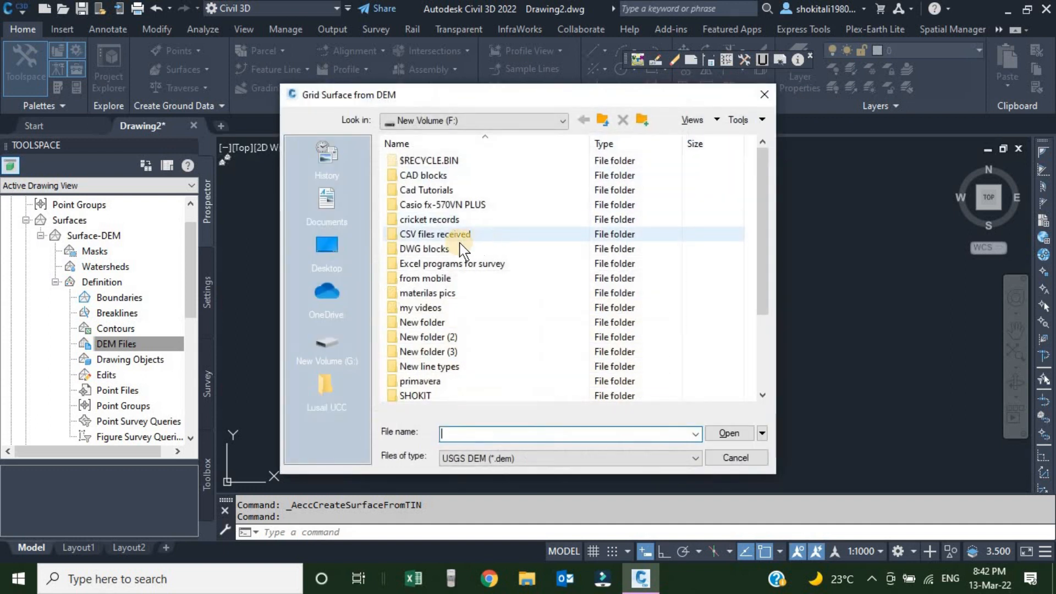
scroll(451, 278, "down", 3)
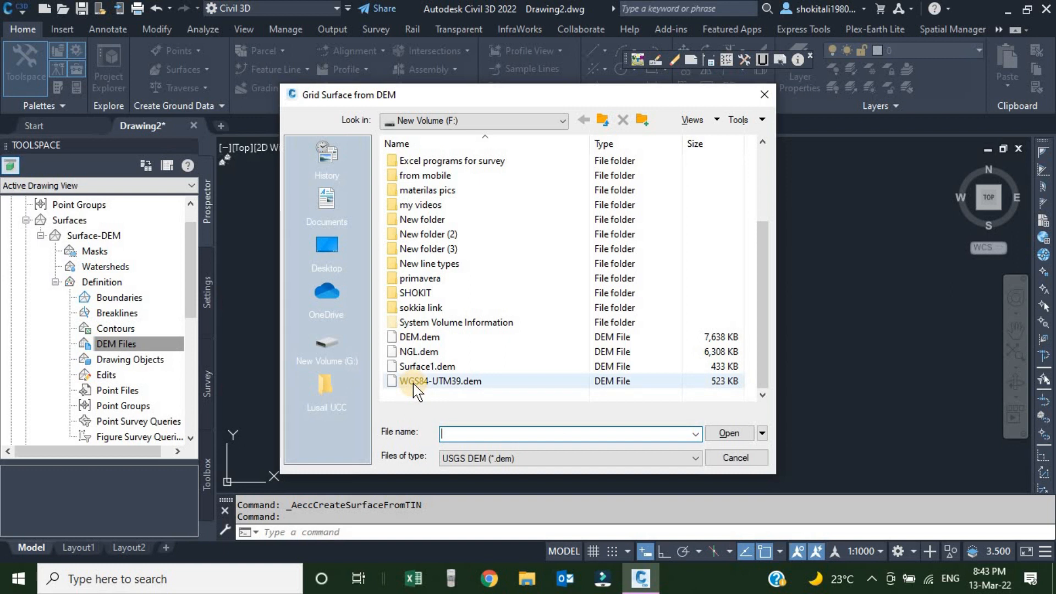
left_click(442, 384)
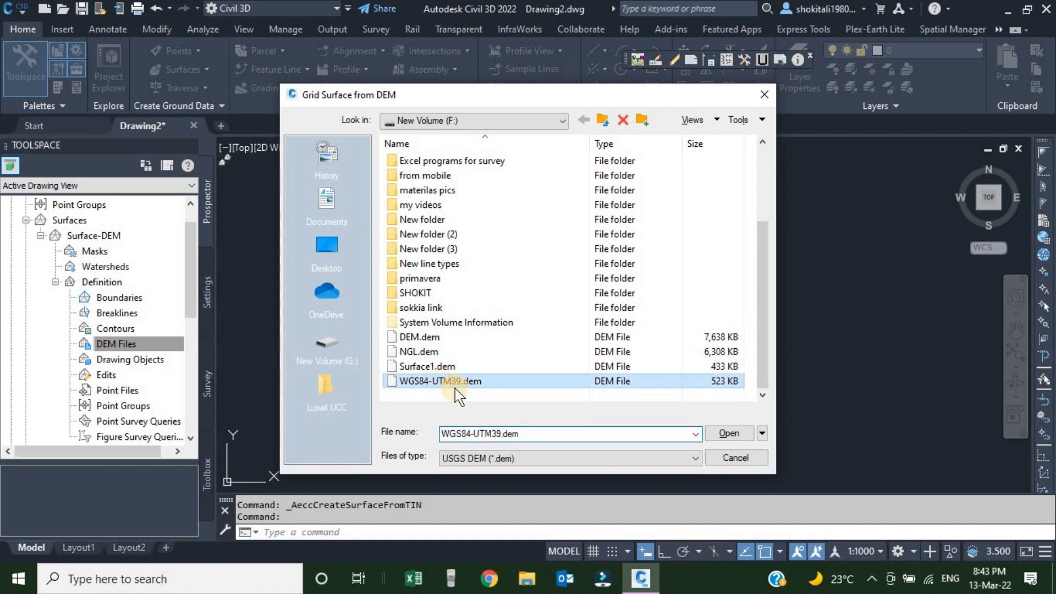
left_click(728, 434)
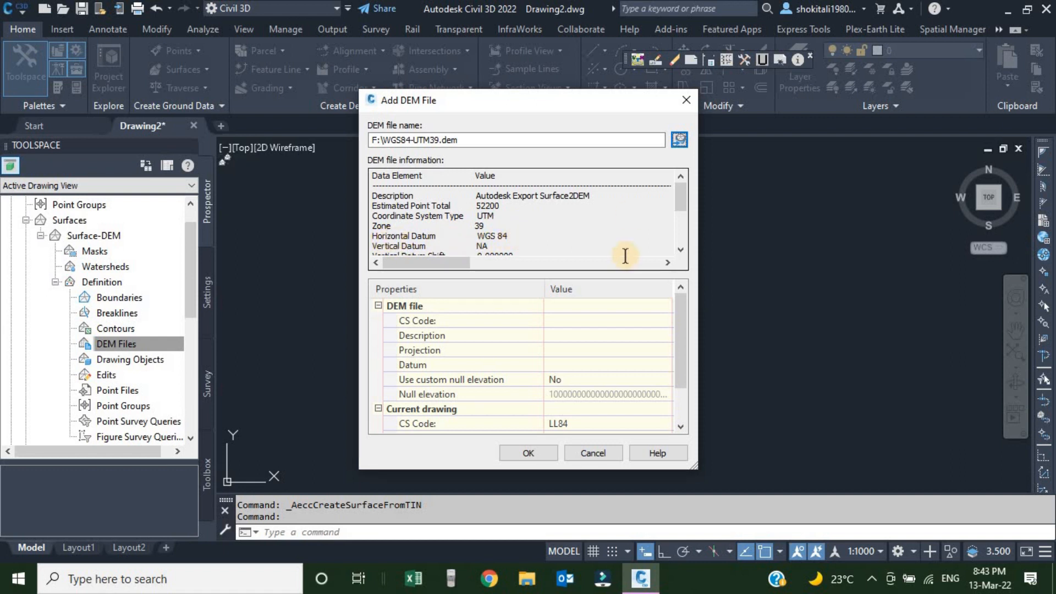
Open the coordinate zone selection for the DEM file's CS code and choose the category UTM, WGS84 Datum.
left_click(681, 305)
left_click_drag(682, 305, 682, 316)
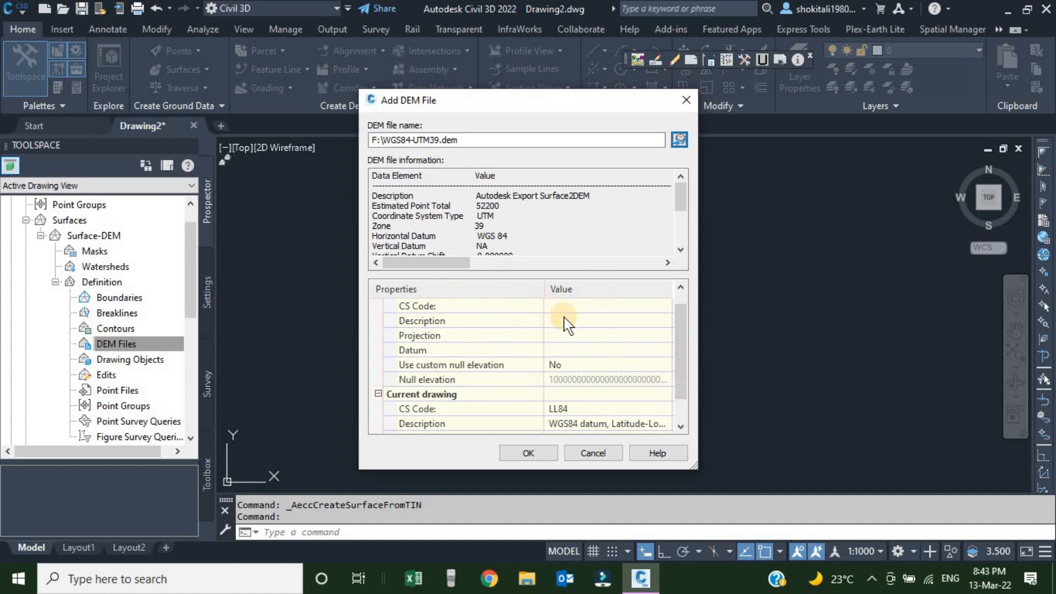
left_click_drag(680, 336, 680, 317)
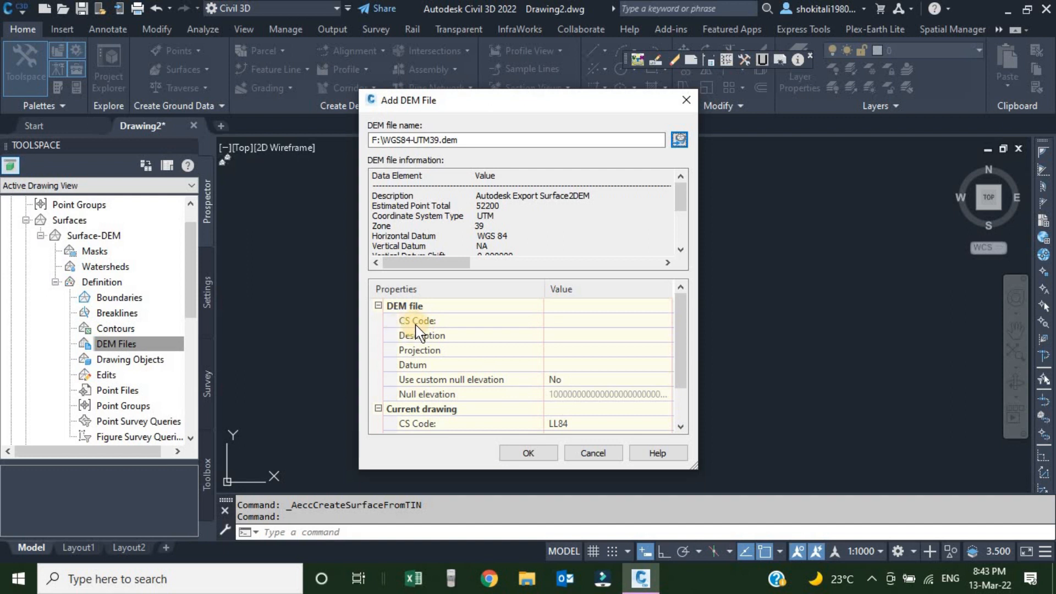
left_click(615, 321)
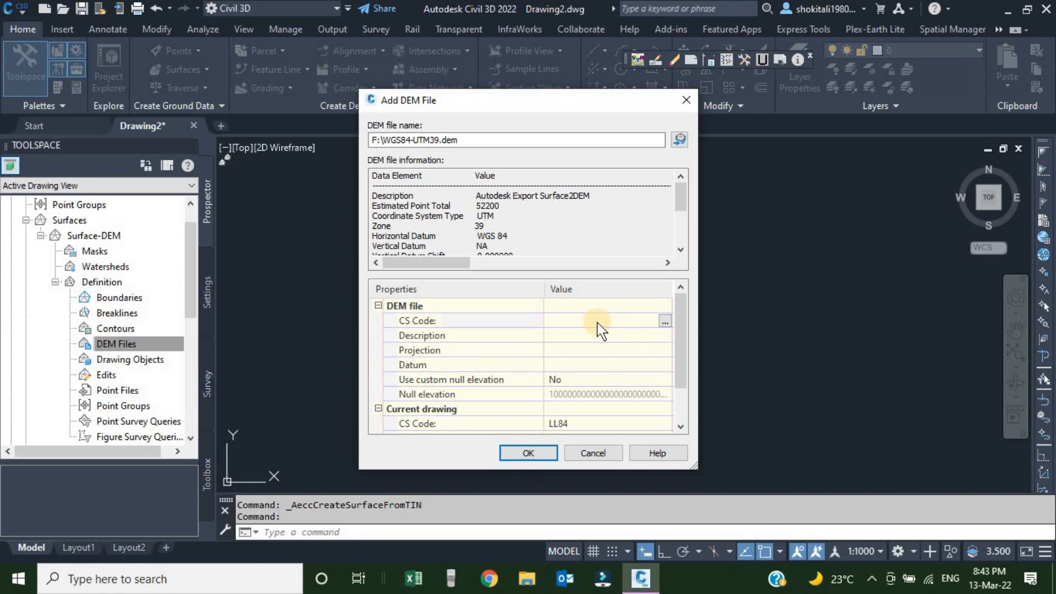
left_click(665, 321)
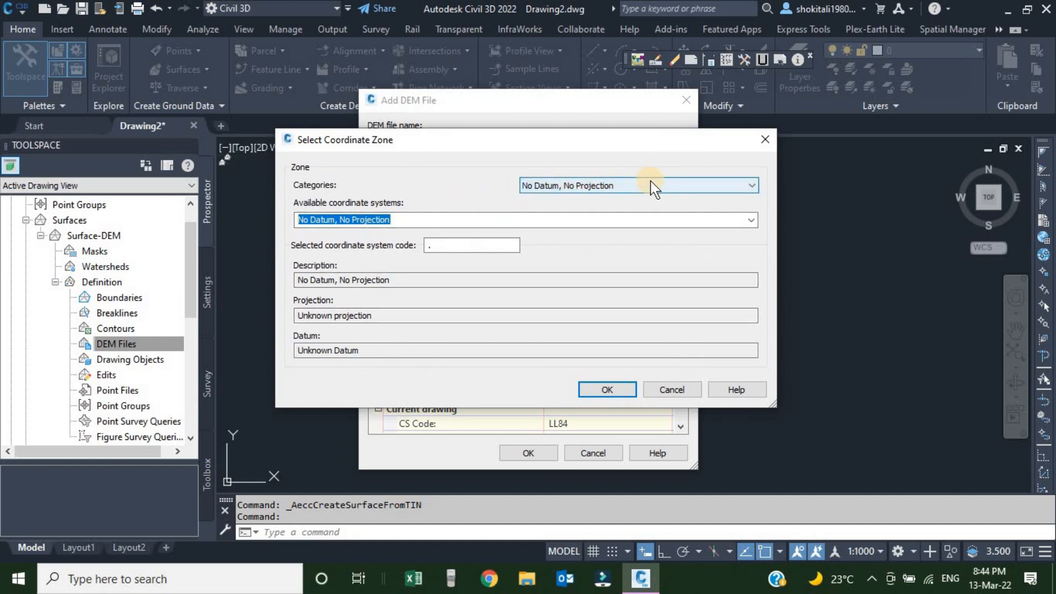
left_click_drag(618, 142, 675, 260)
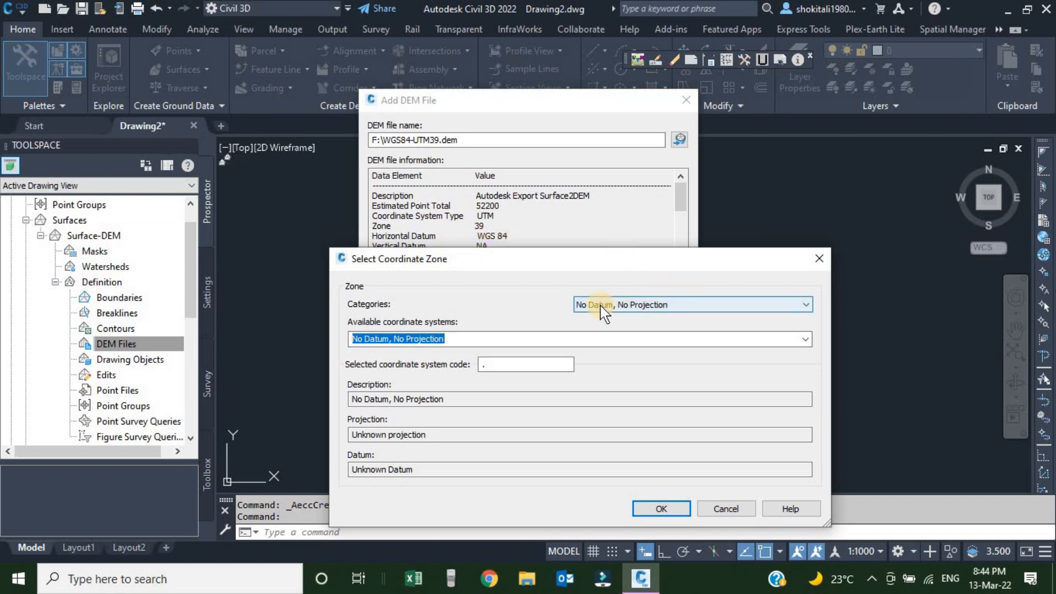
left_click(694, 301)
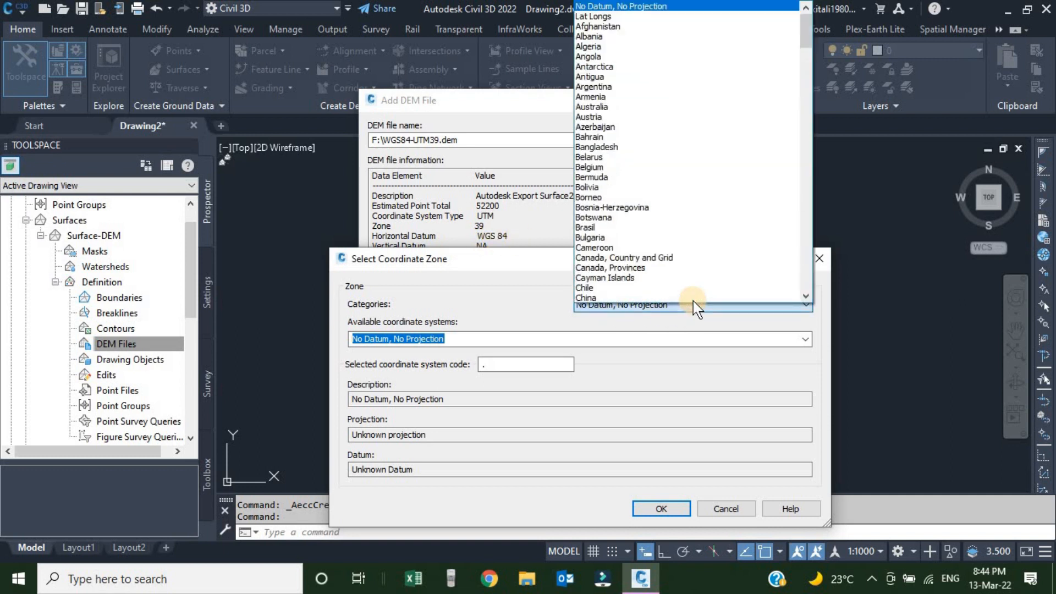
scroll(639, 258, "down", 6)
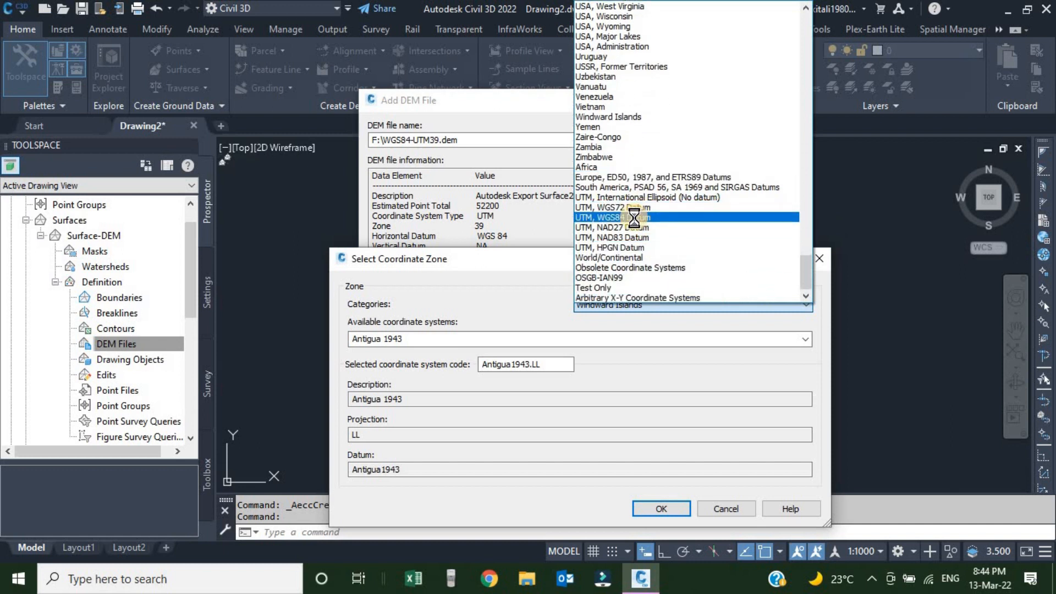
left_click(635, 218)
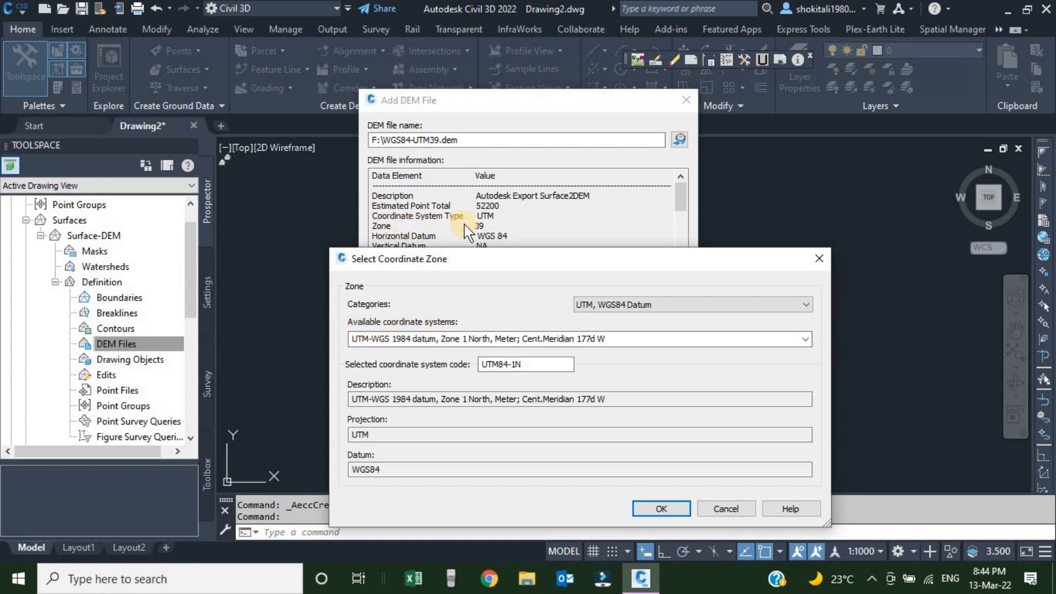
Assign UTM-WGS 1984 datum, Zone 39 North, Meter (UTM84-39N) as the DEM file's coordinate system.
left_click(806, 339)
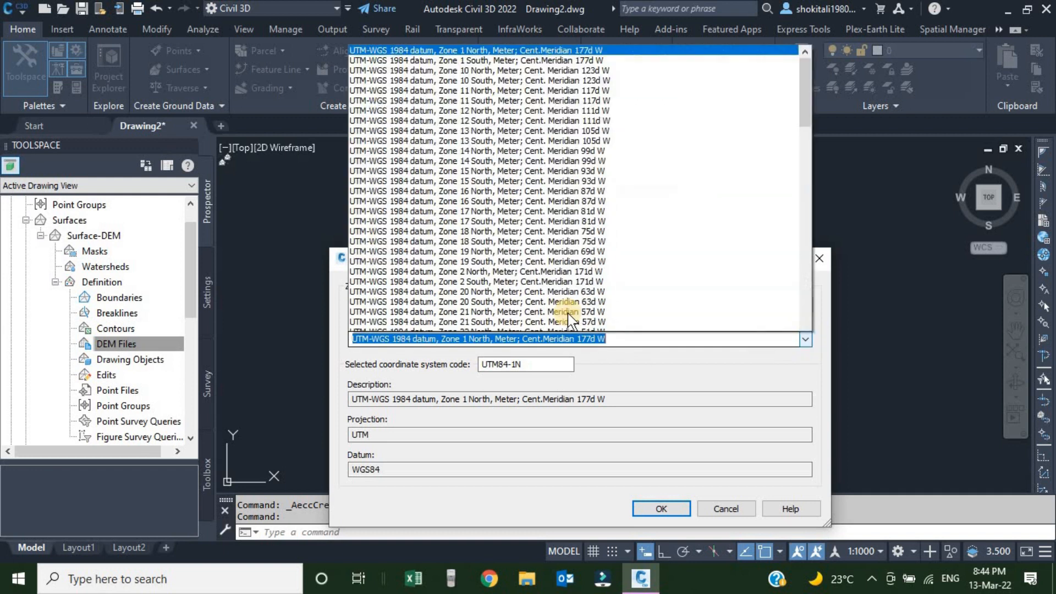
scroll(568, 312, "down", 13)
scroll(481, 242, "down", 1)
left_click(472, 255)
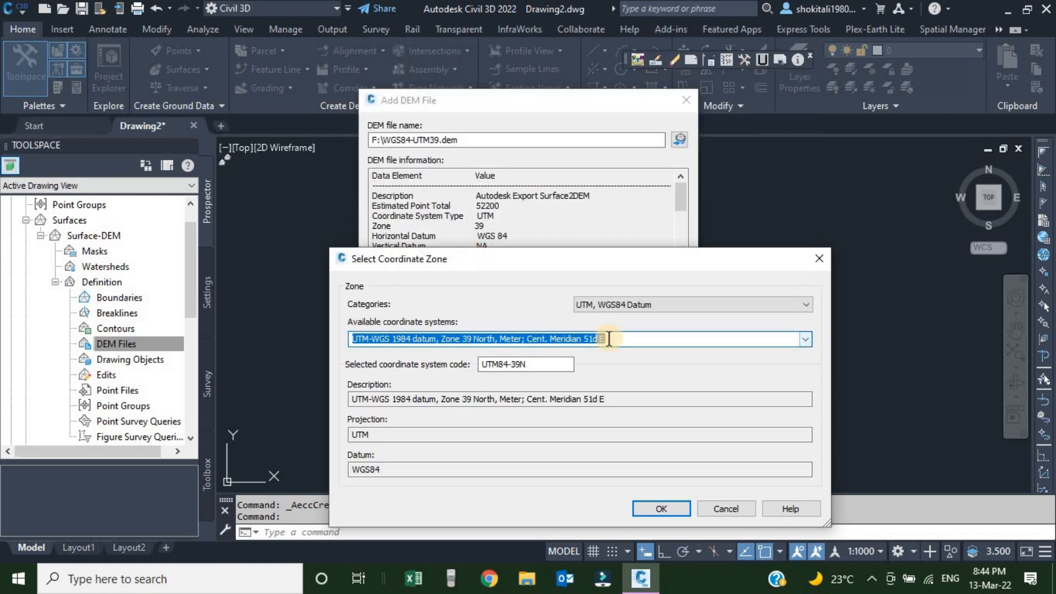
left_click(664, 507)
Check the current drawing's coordinate system code in the DEM file properties and cancel adding the file.
left_click_drag(677, 321, 683, 388)
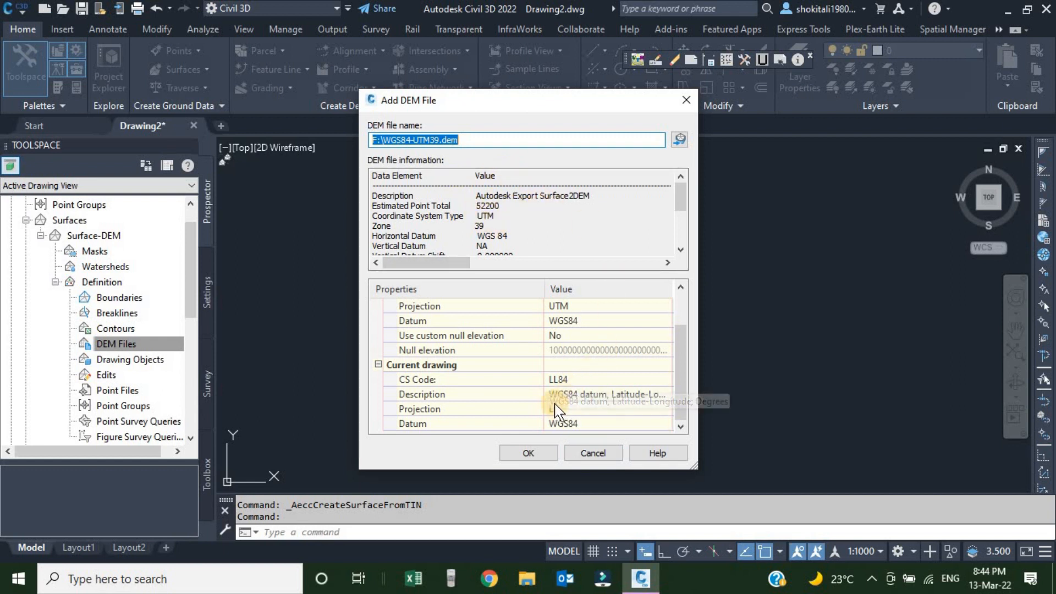
left_click(603, 381)
left_click(584, 380)
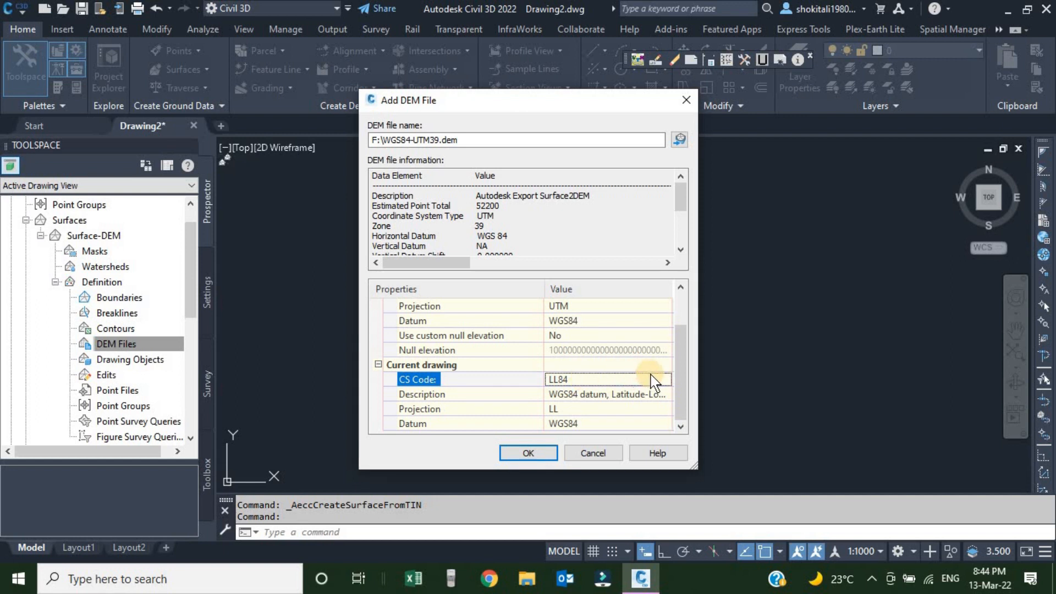
left_click(592, 453)
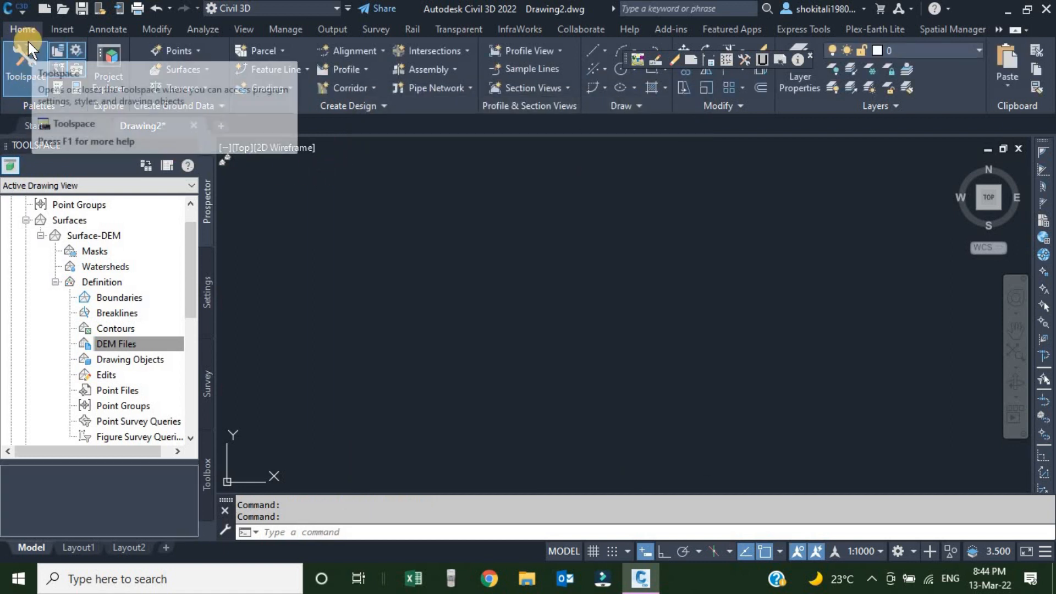
Set the drawing's coordinate system to QND95 / Qatar National Grid from the Qatar category in the drawing settings.
left_click(22, 11)
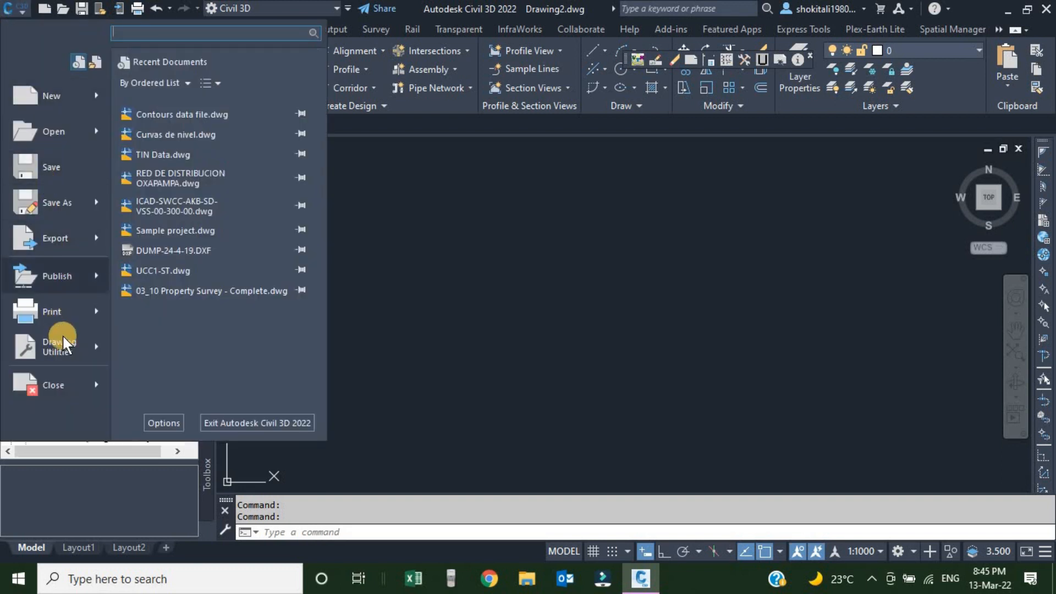
mouse_move(62, 348)
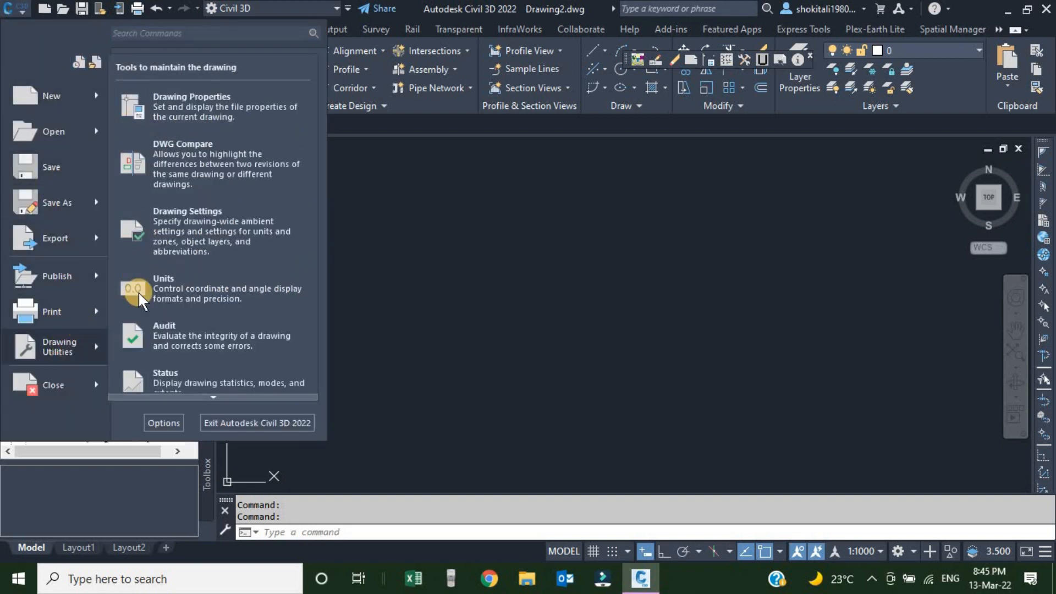
left_click(187, 223)
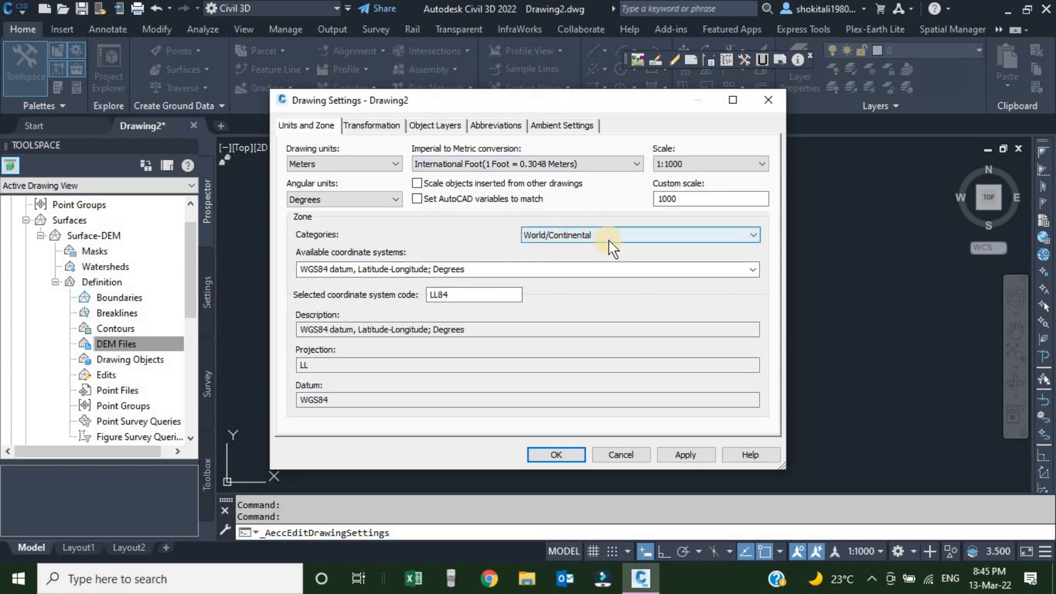
left_click(654, 236)
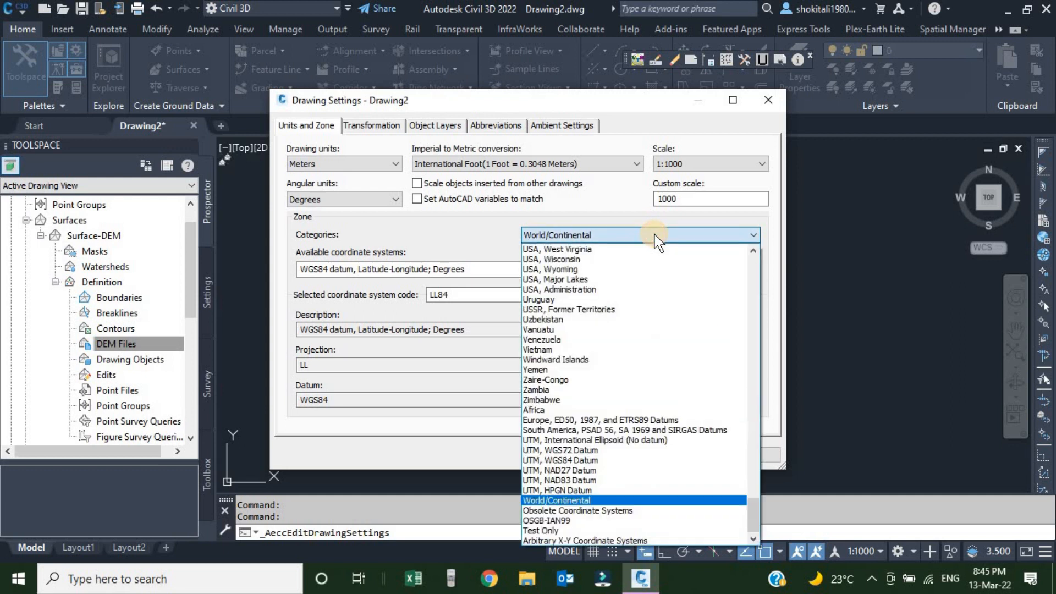
key("q")
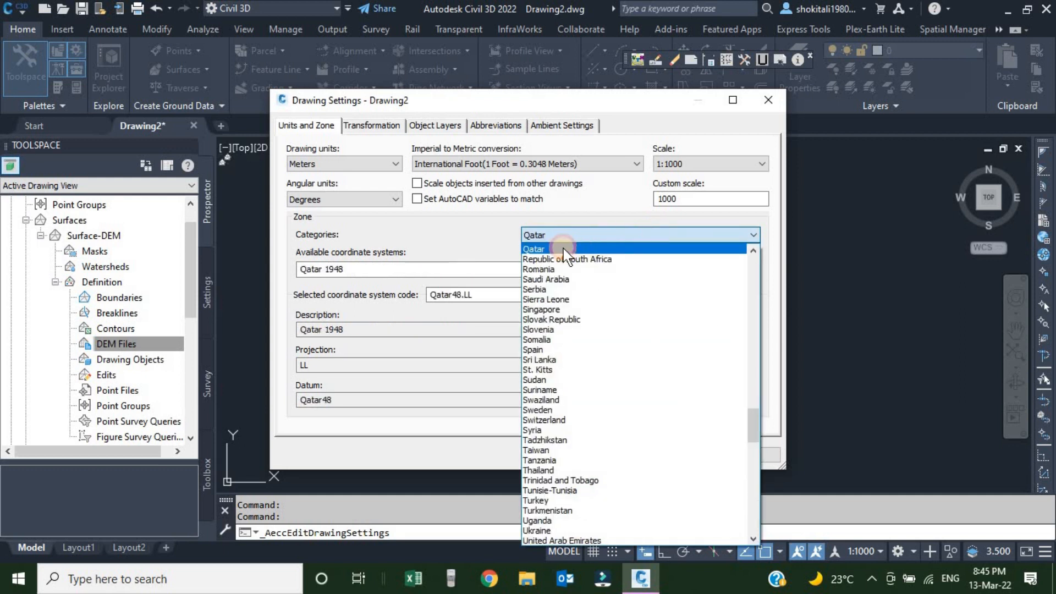
left_click(564, 250)
left_click(753, 269)
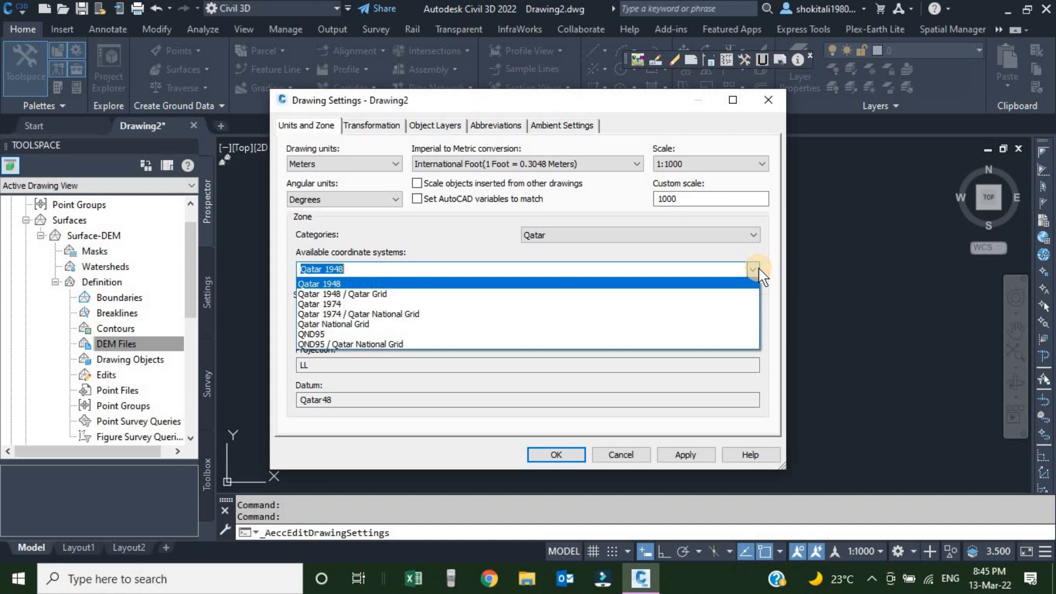
left_click(373, 344)
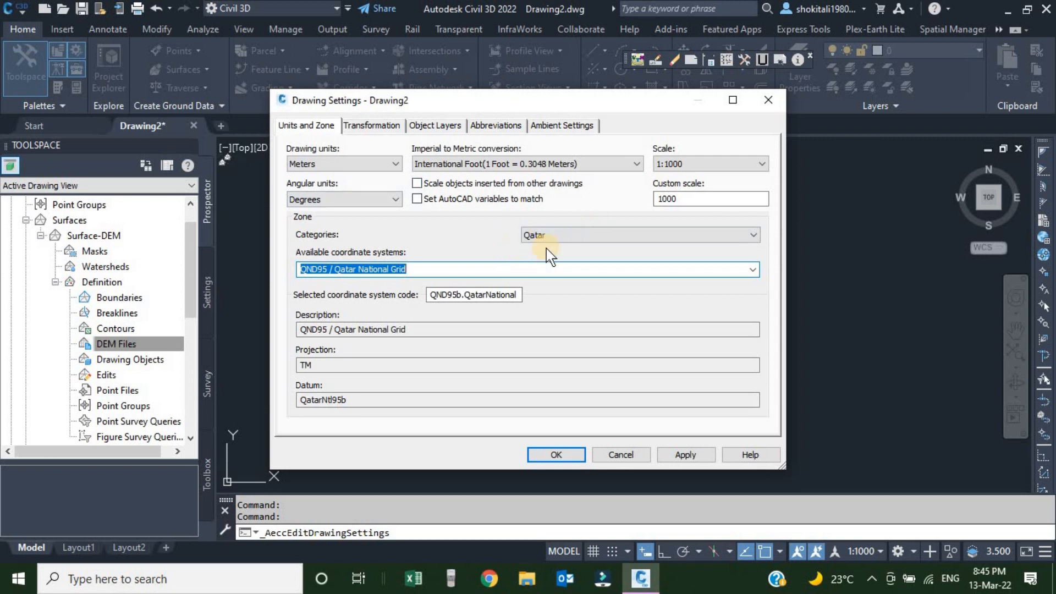
left_click(678, 455)
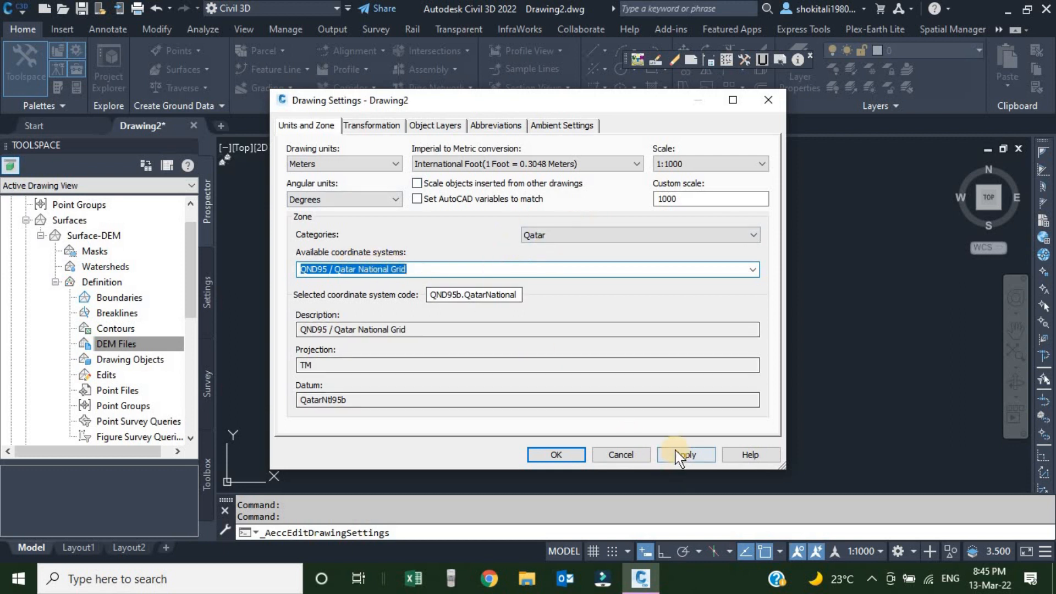
left_click(561, 455)
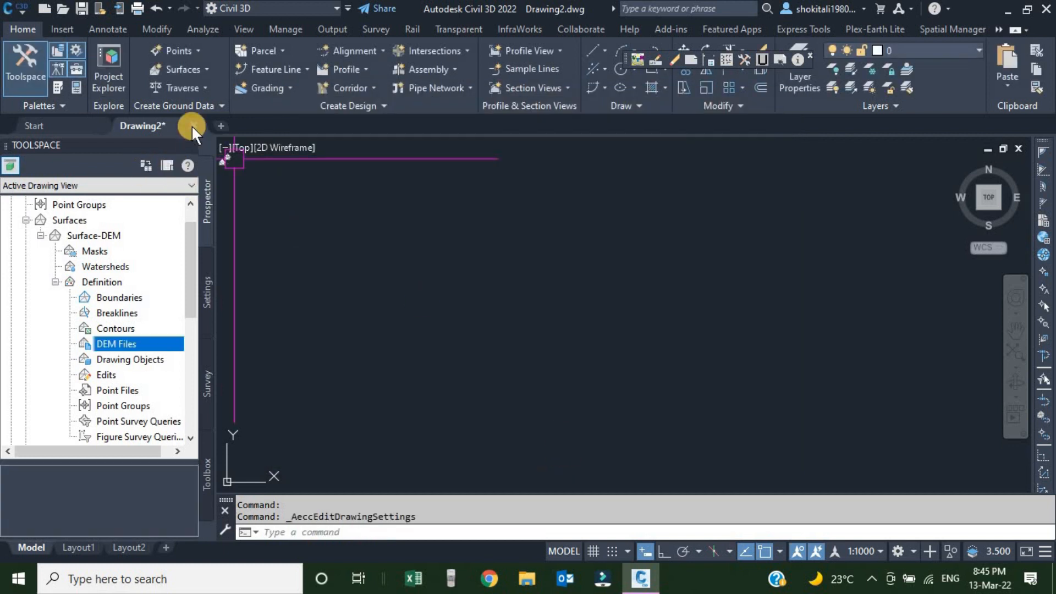
Start adding a DEM file to the Surface-DEM definition and load WGS84-UTM39.dem from drive F.
right_click(117, 345)
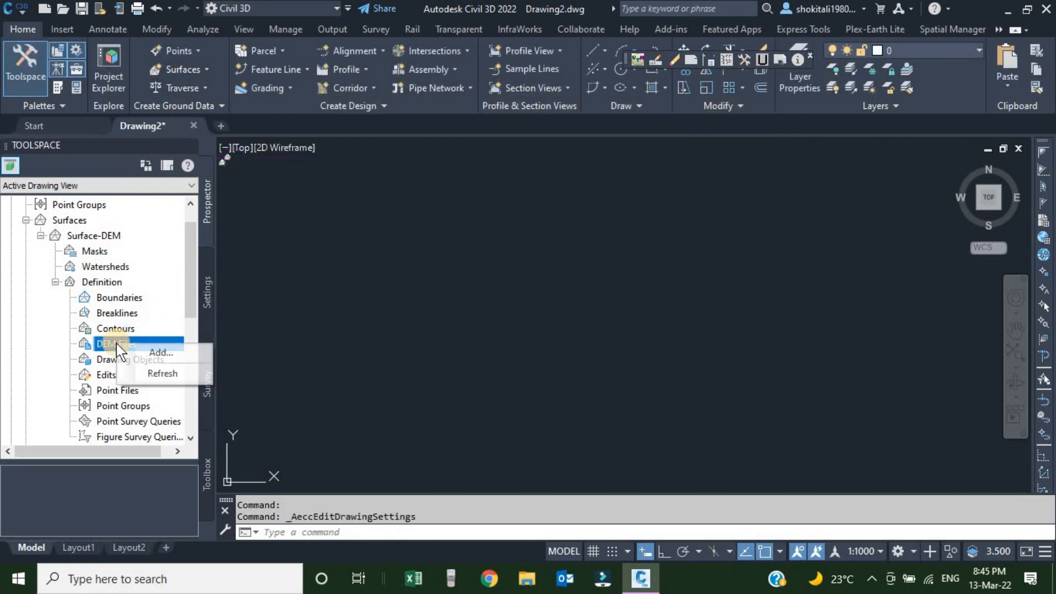
left_click(163, 352)
left_click(681, 142)
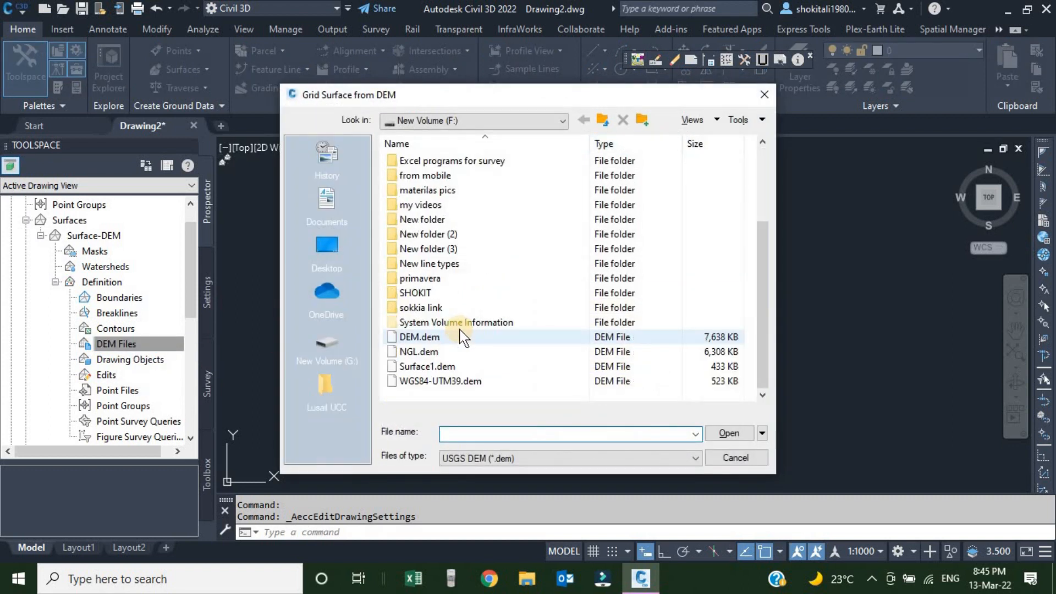
left_click(438, 381)
left_click(725, 433)
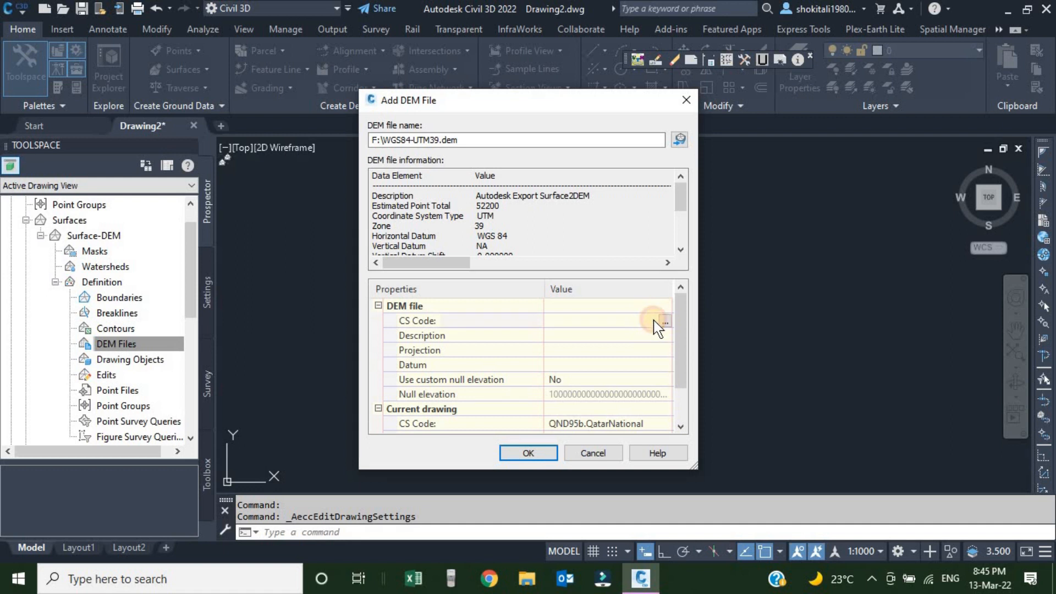
Open the coordinate zone selection for the DEM file's CS code and choose the category UTM, WGS84 Datum.
left_click(664, 323)
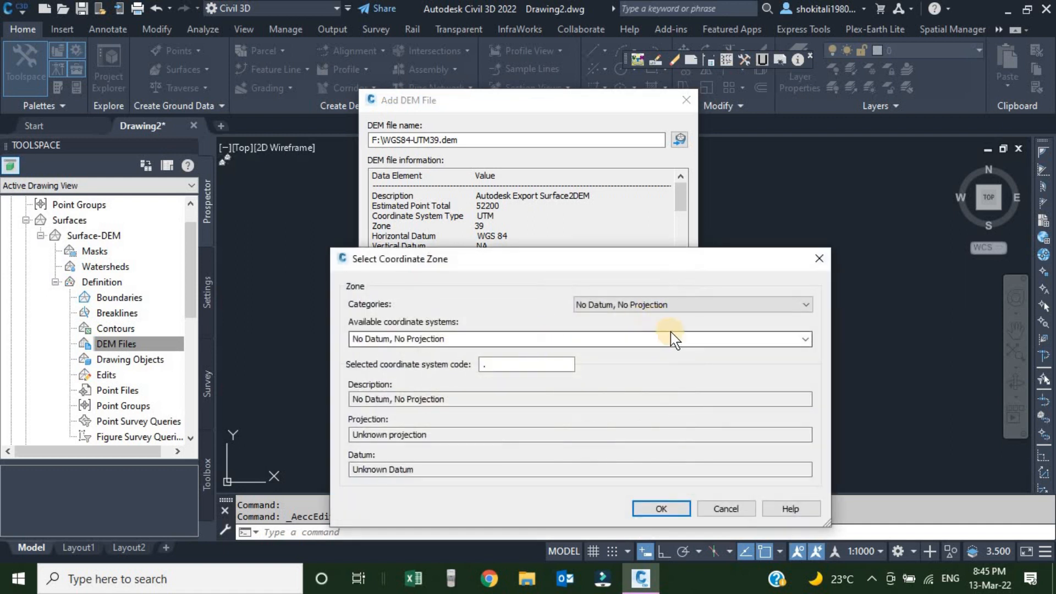
left_click(677, 308)
key("w")
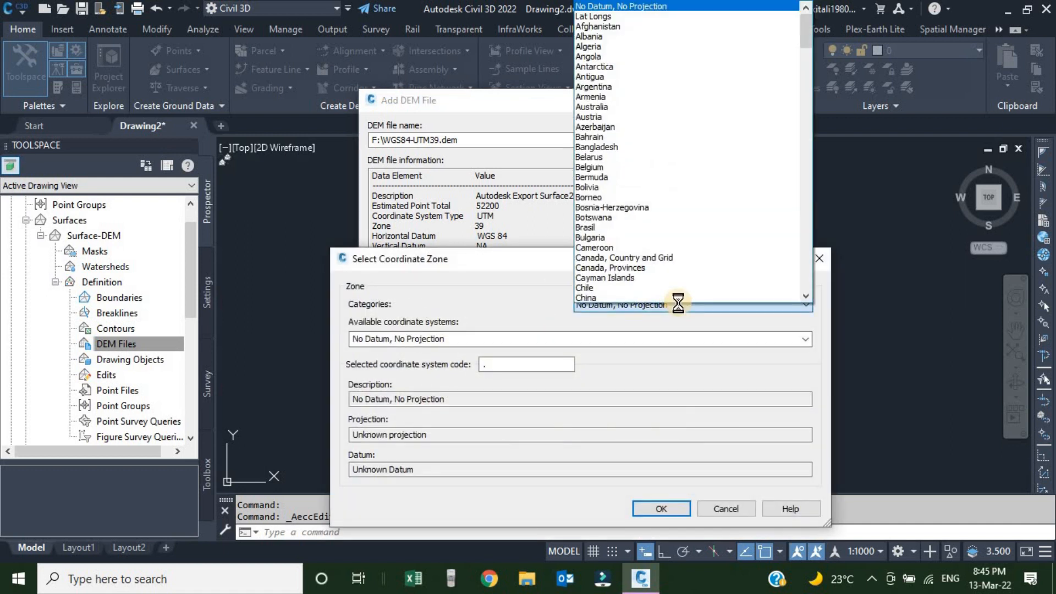
scroll(635, 268, "down", 4)
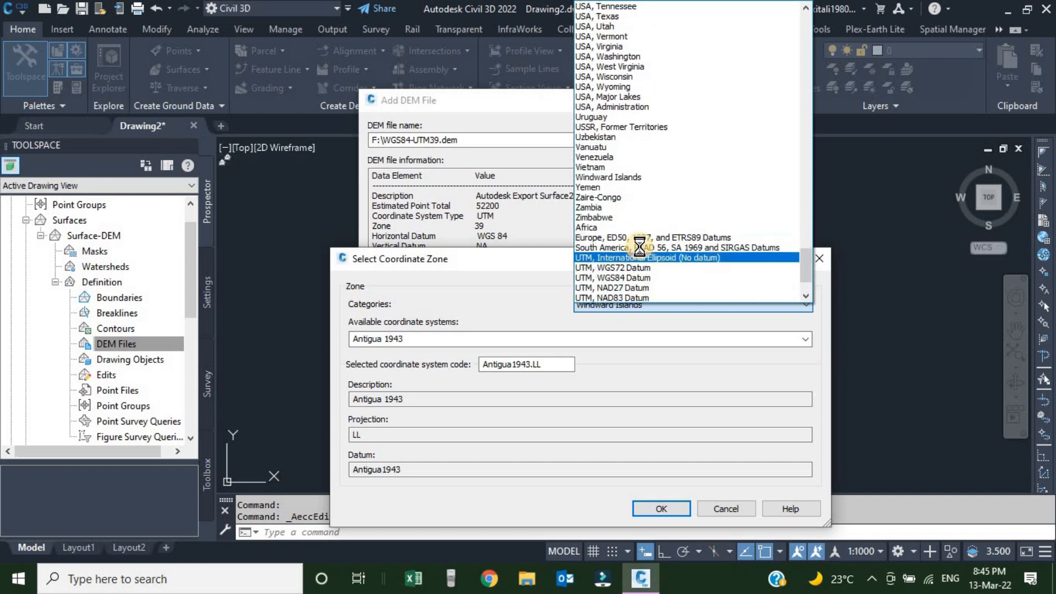
left_click(638, 277)
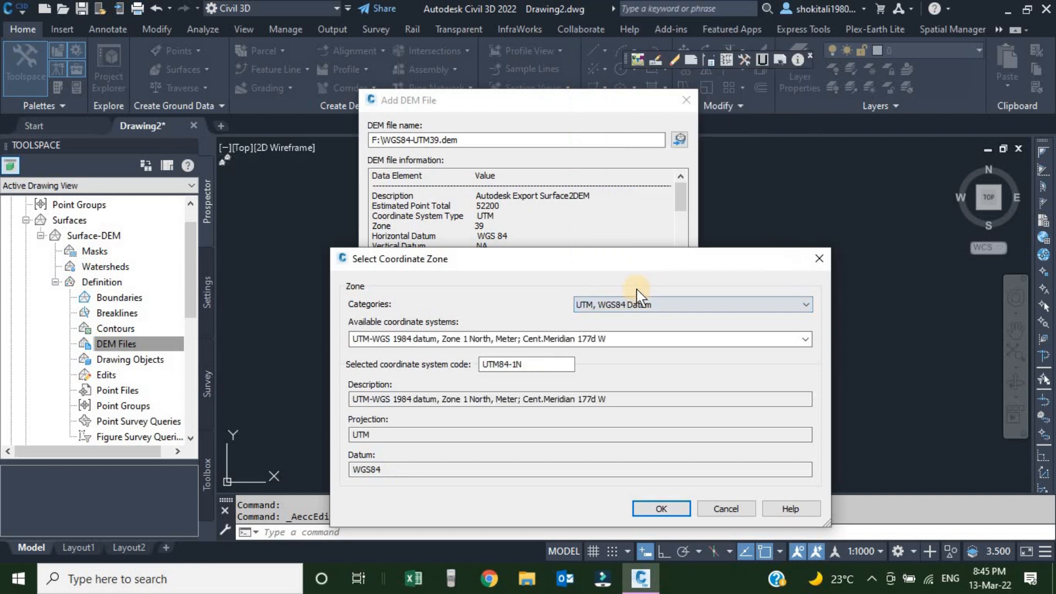
Assign UTM-WGS 1984 datum, Zone 39 North, Meter to the DEM file and add the file to the surface.
left_click(806, 338)
scroll(513, 253, "down", 10)
scroll(512, 253, "down", 1)
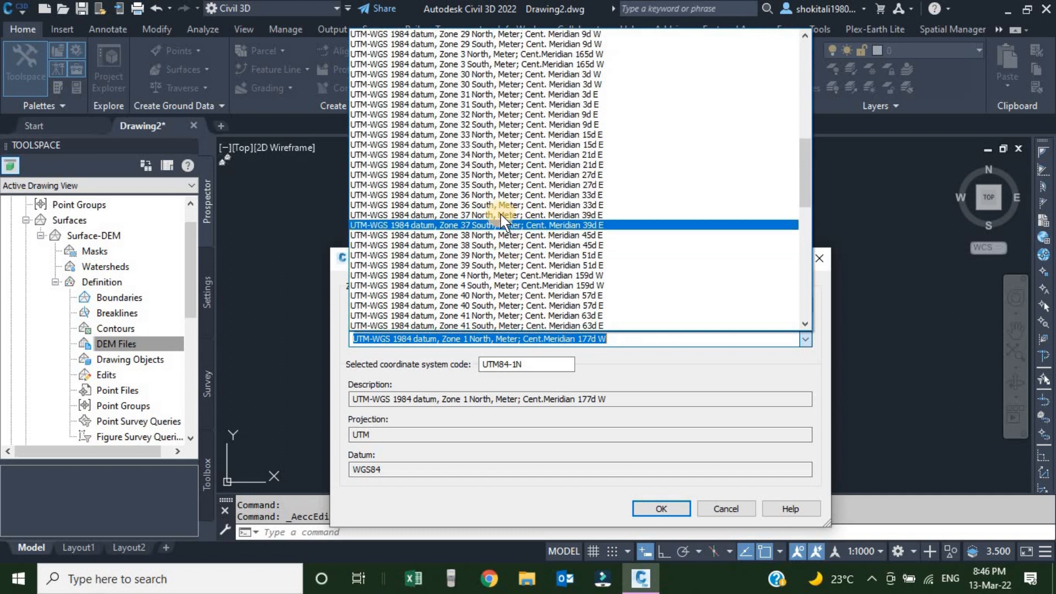
left_click(488, 255)
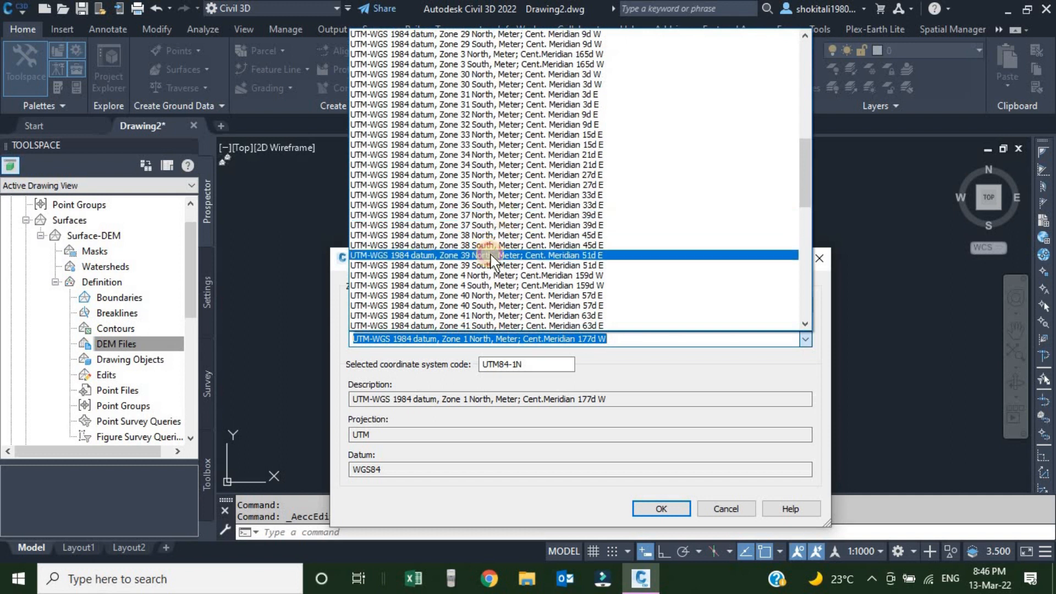
left_click(672, 507)
scroll(563, 332, "down", 2)
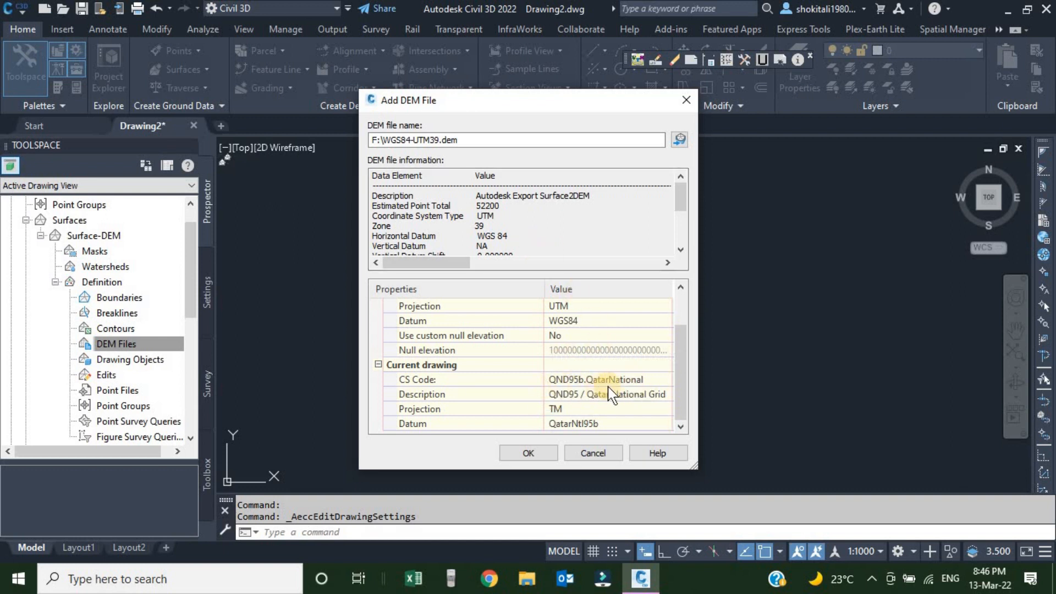
left_click(528, 453)
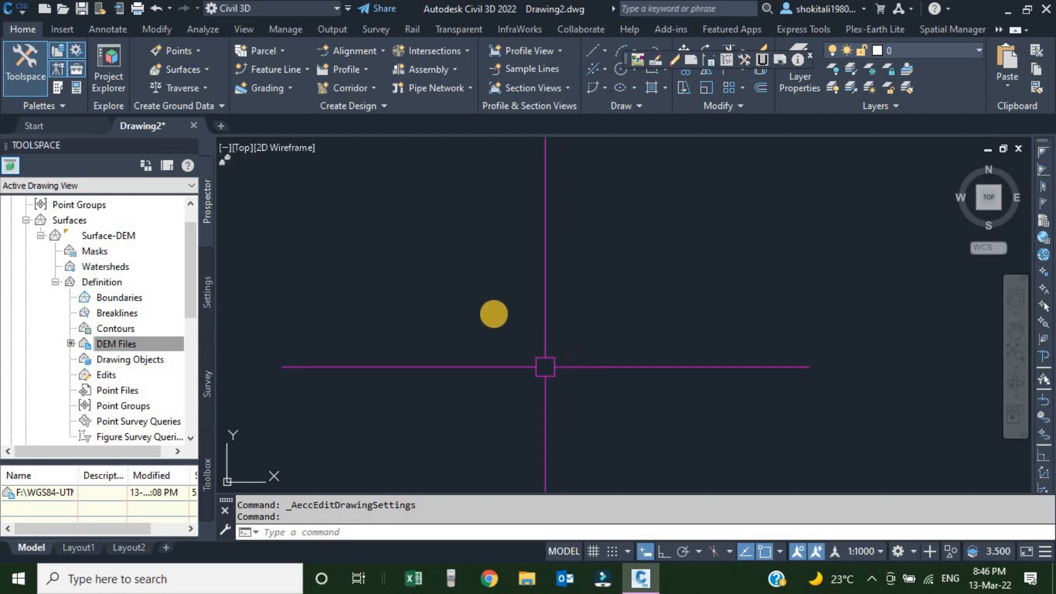
Zoom to the drawing extents and examine the contours and boundary of the surface built from the DEM file.
type("Z")
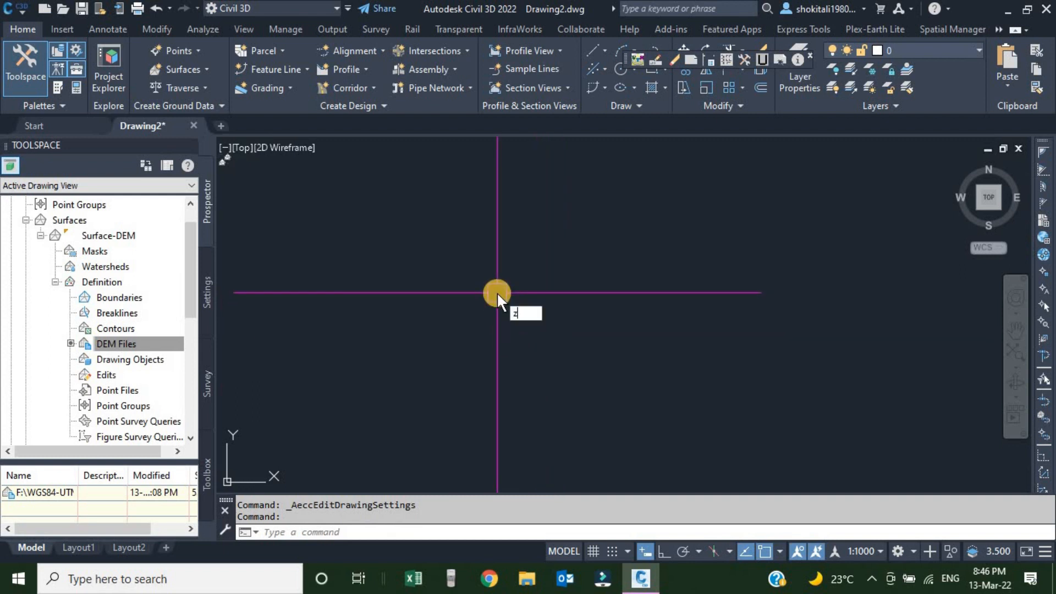
key("Return")
type("e")
key("Return")
type("e")
key("Return")
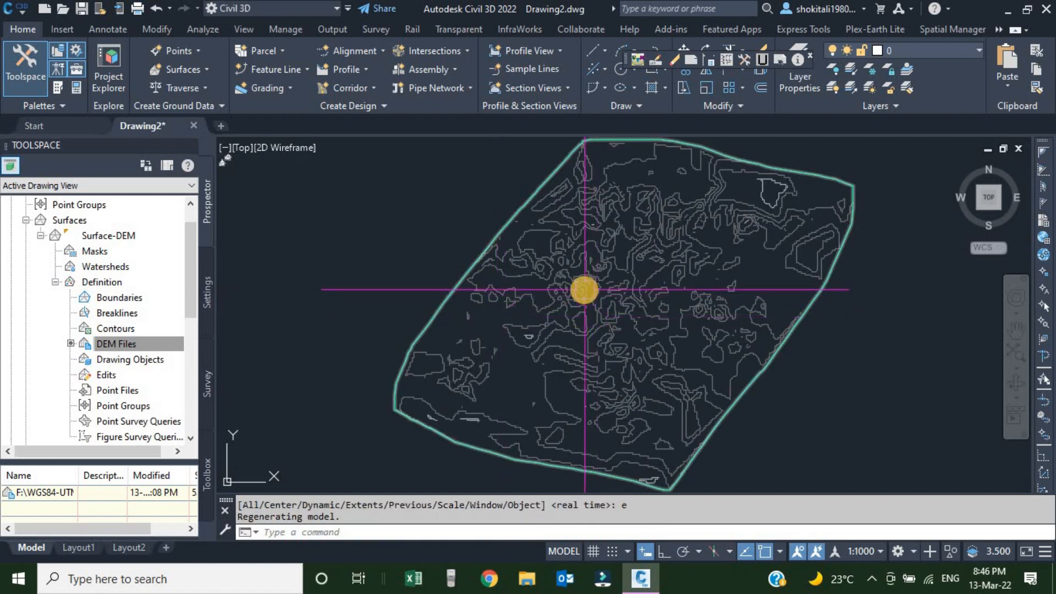
mouse_move(584, 289)
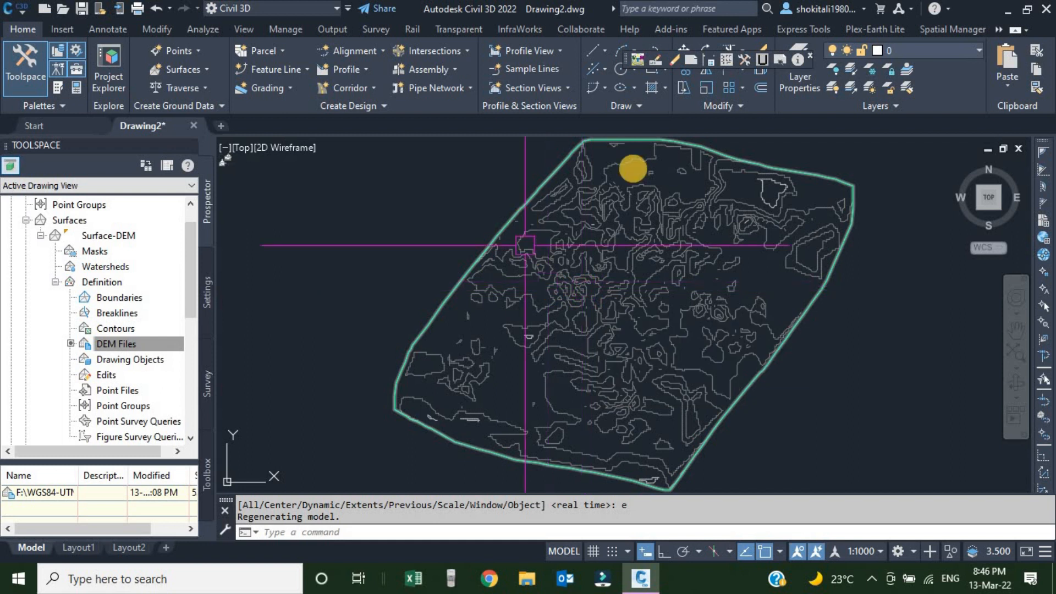
mouse_move(534, 283)
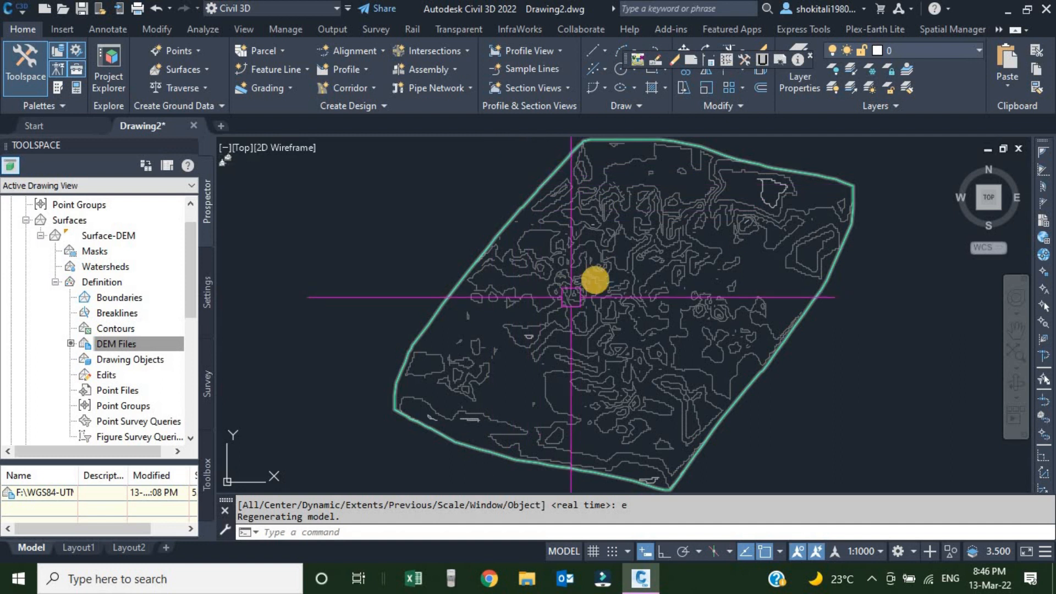
middle_click_drag(708, 224, 671, 260)
scroll(523, 285, "down", 4)
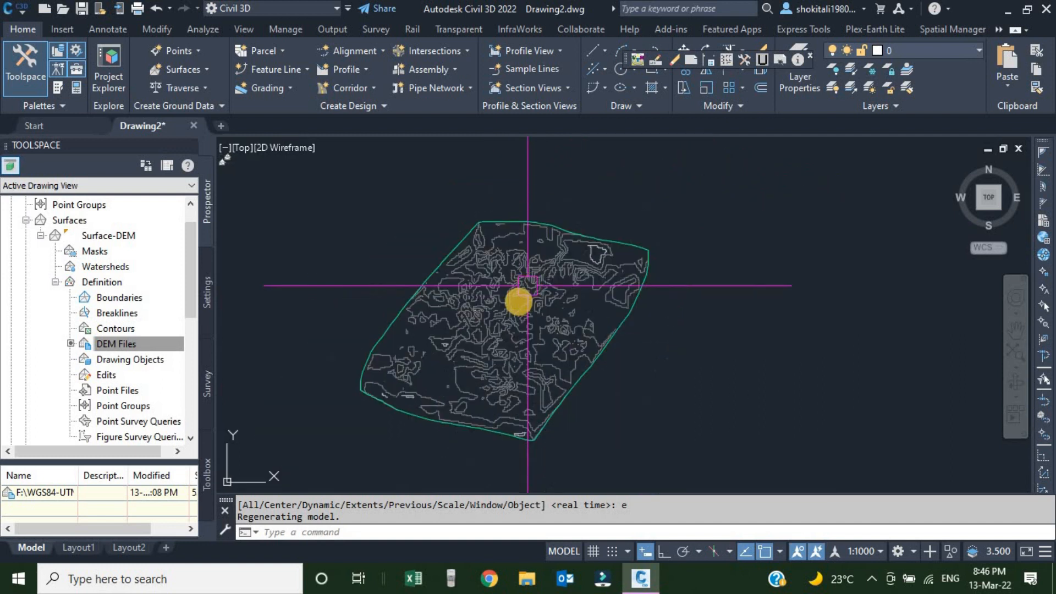
scroll(479, 305, "up", 1)
scroll(484, 300, "up", 3)
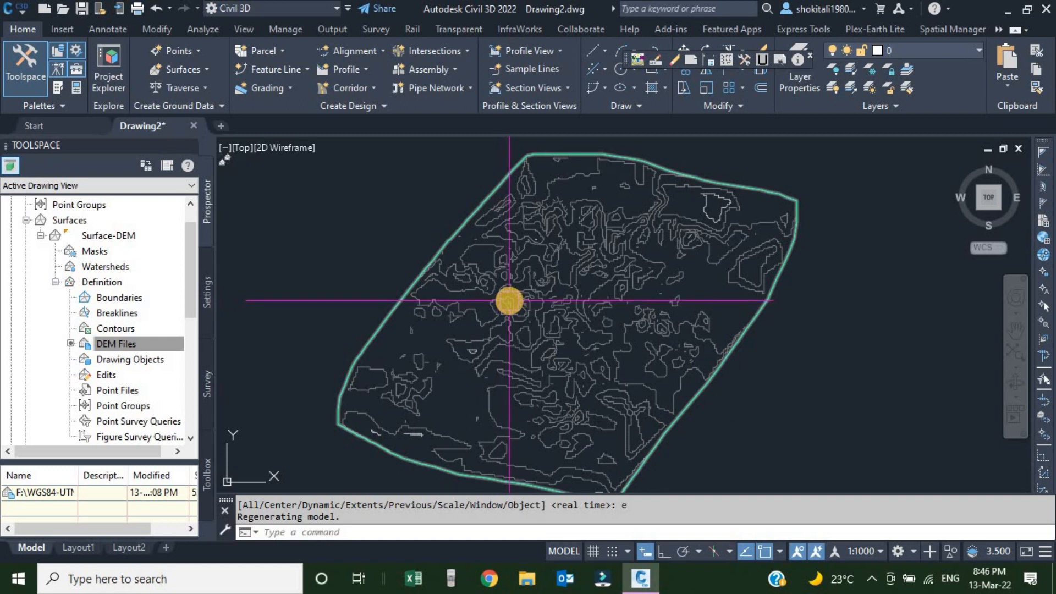
scroll(510, 301, "down", 3)
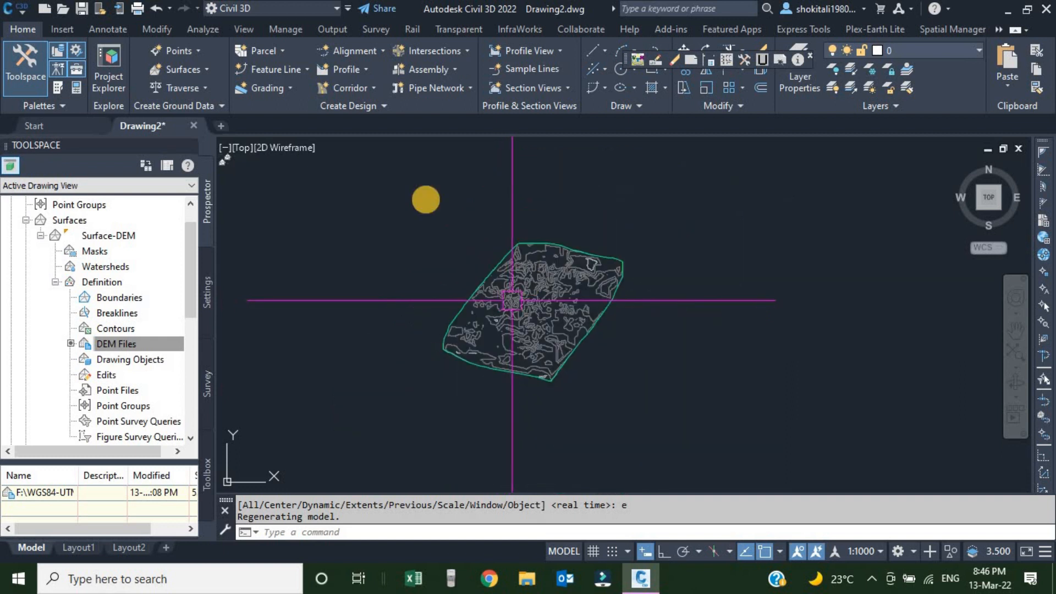
Create a new drawing and close the floating strip of tools overlapping the Draw and Modify commands.
left_click(221, 126)
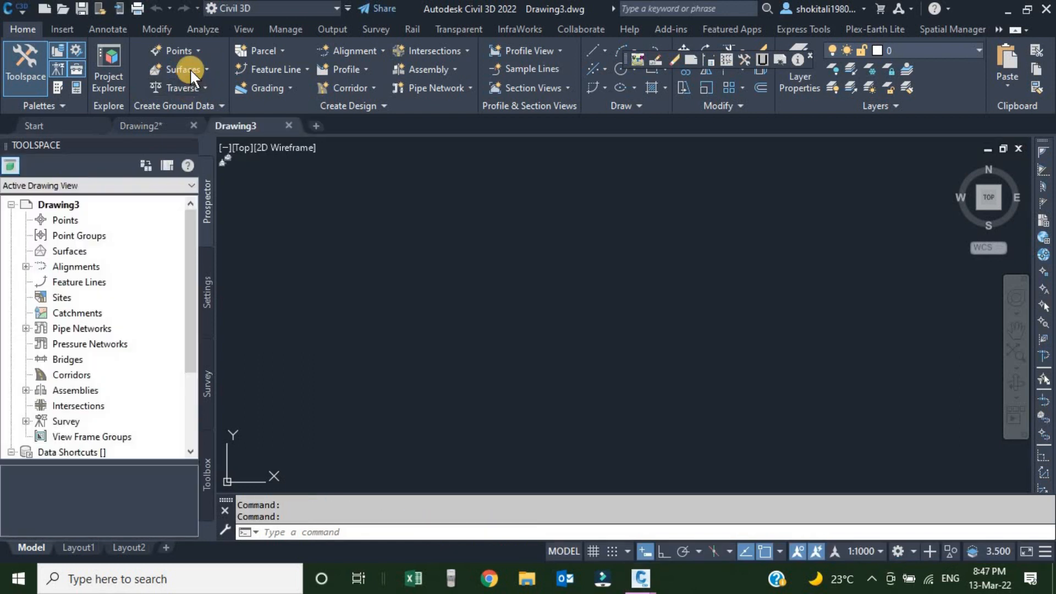
left_click(190, 68)
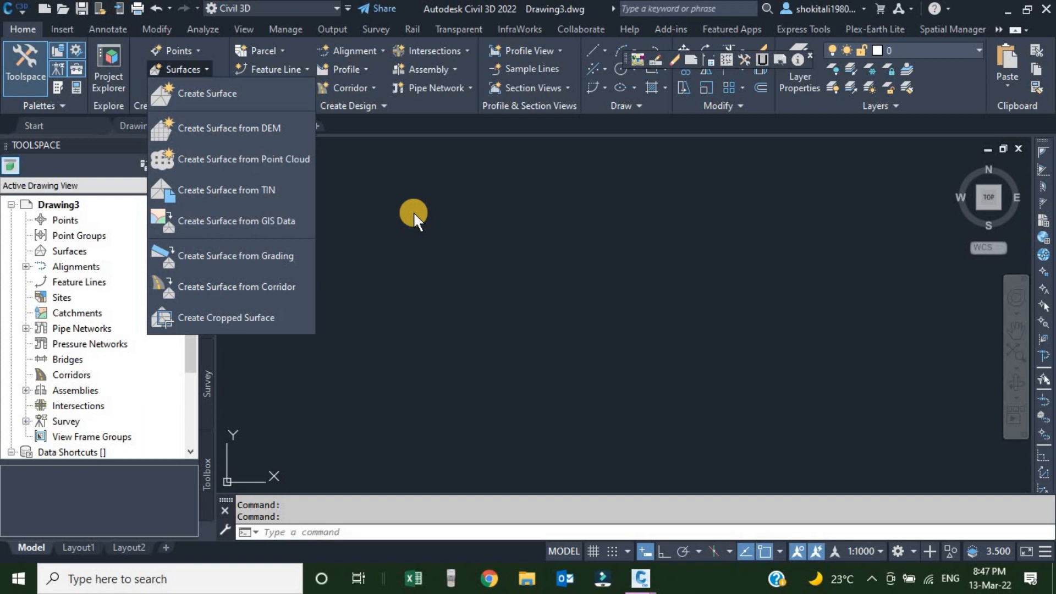
left_click(809, 55)
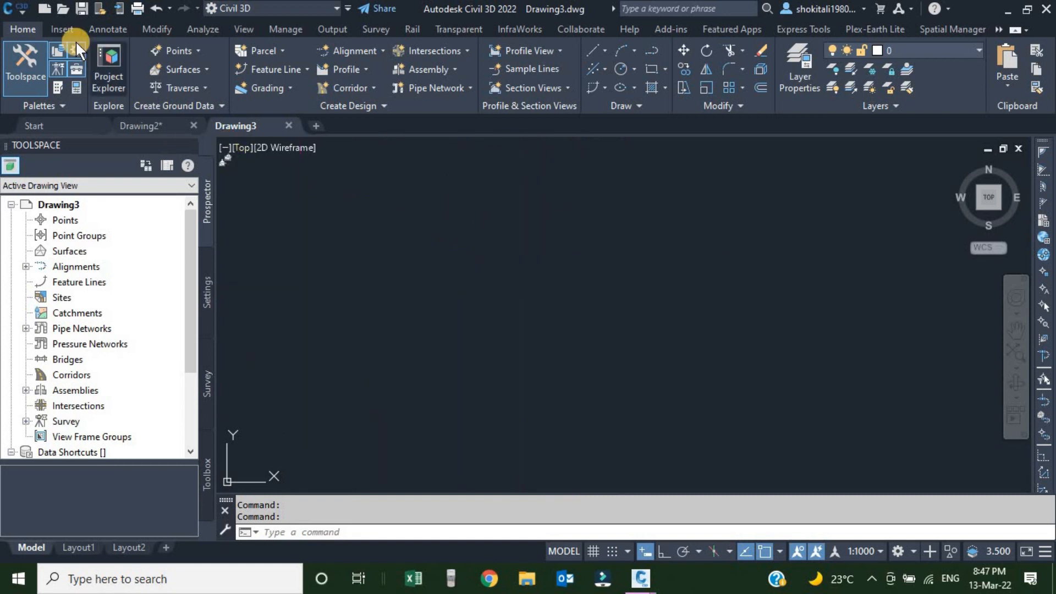
Start attaching a point cloud and open AutodeskReCapSampleProject.rcp using the Point Cloud Project (*.rcp) file type.
left_click(62, 28)
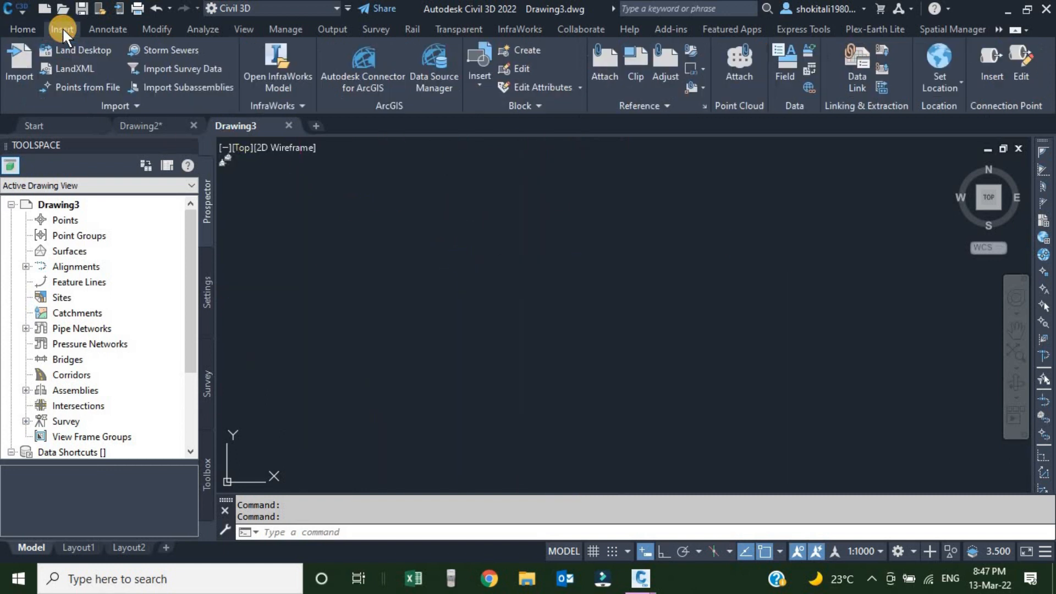
left_click(745, 60)
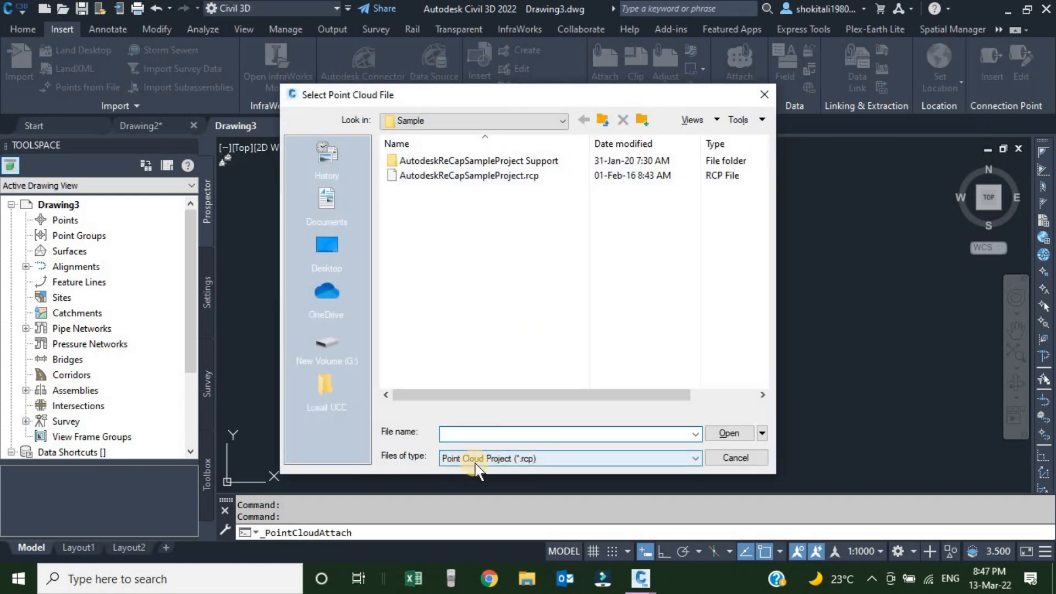
left_click(554, 461)
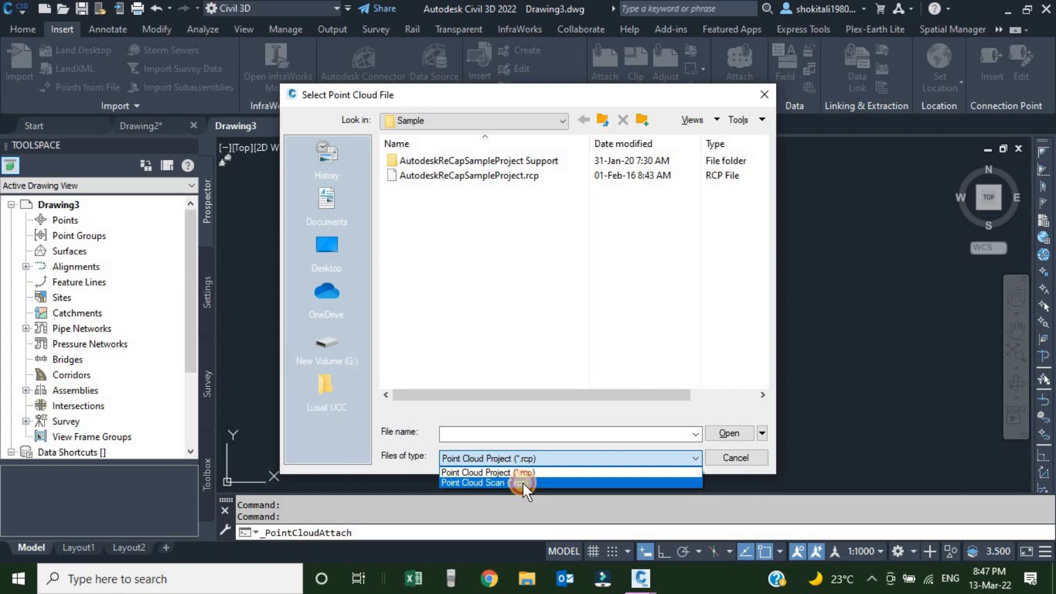
left_click(522, 482)
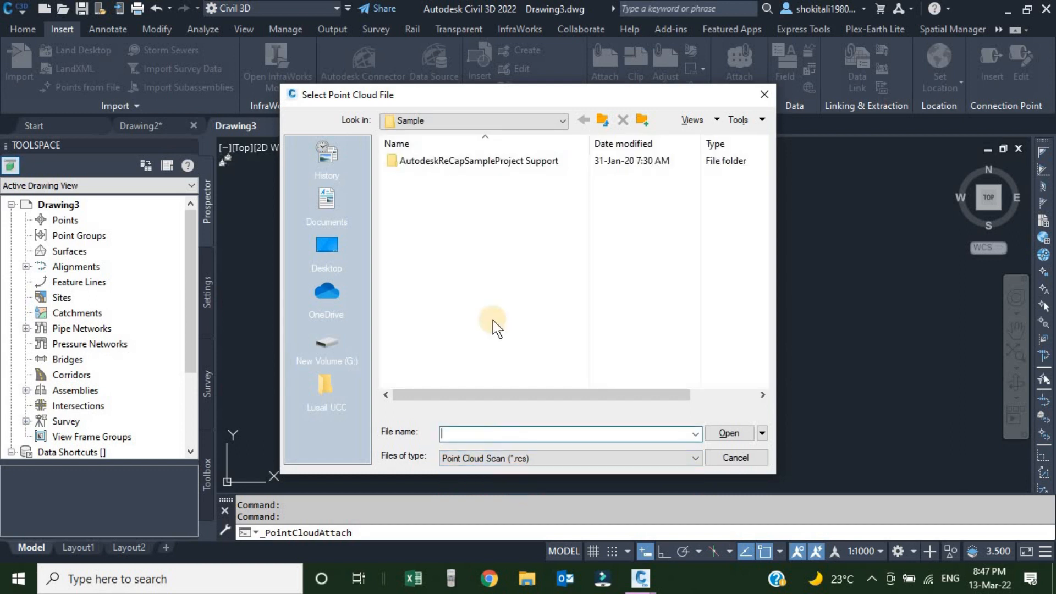
left_click(546, 459)
left_click(536, 473)
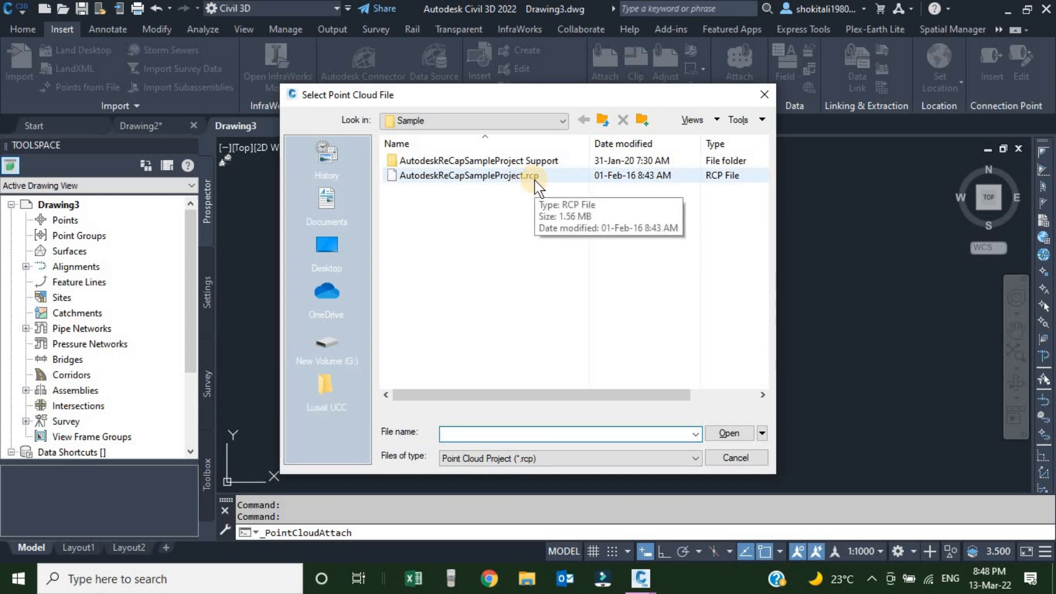
left_click(445, 179)
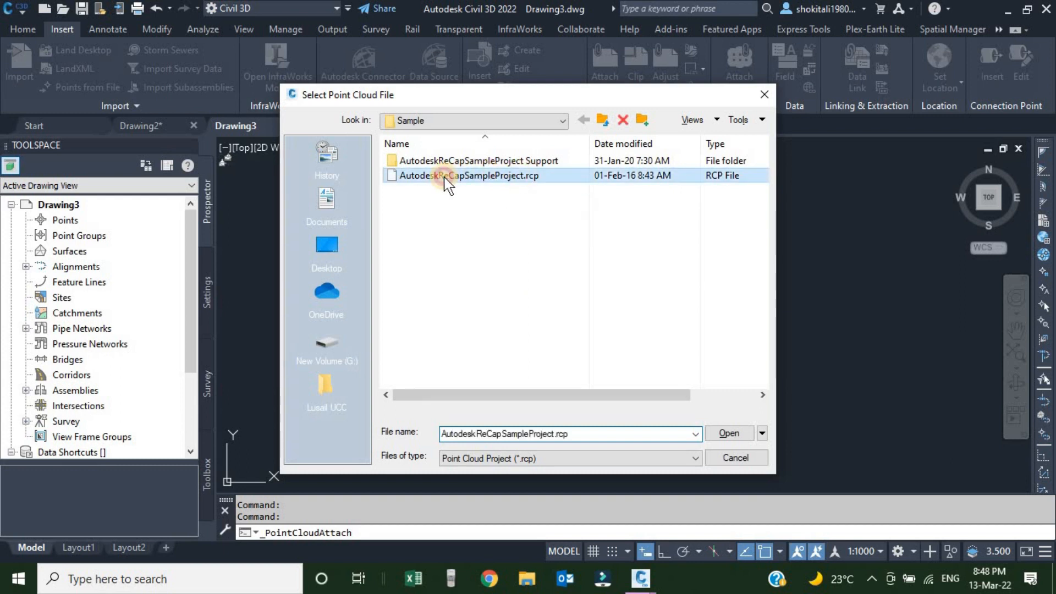
left_click(724, 434)
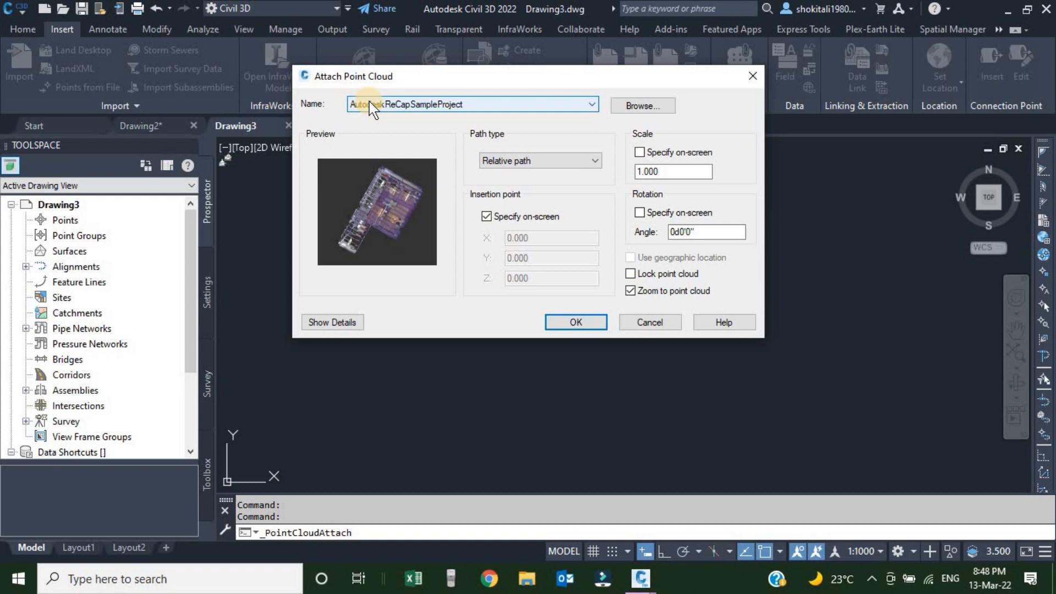
Attach the point cloud with a relative path, locked, and place it at an insertion point picked in the middle of the drawing.
left_click(640, 105)
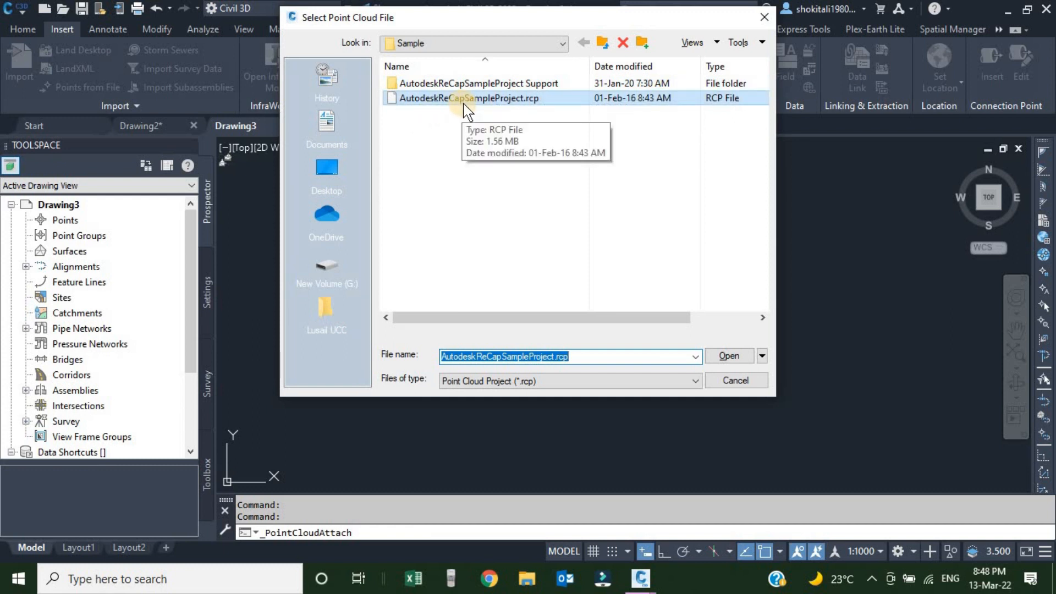
left_click(735, 382)
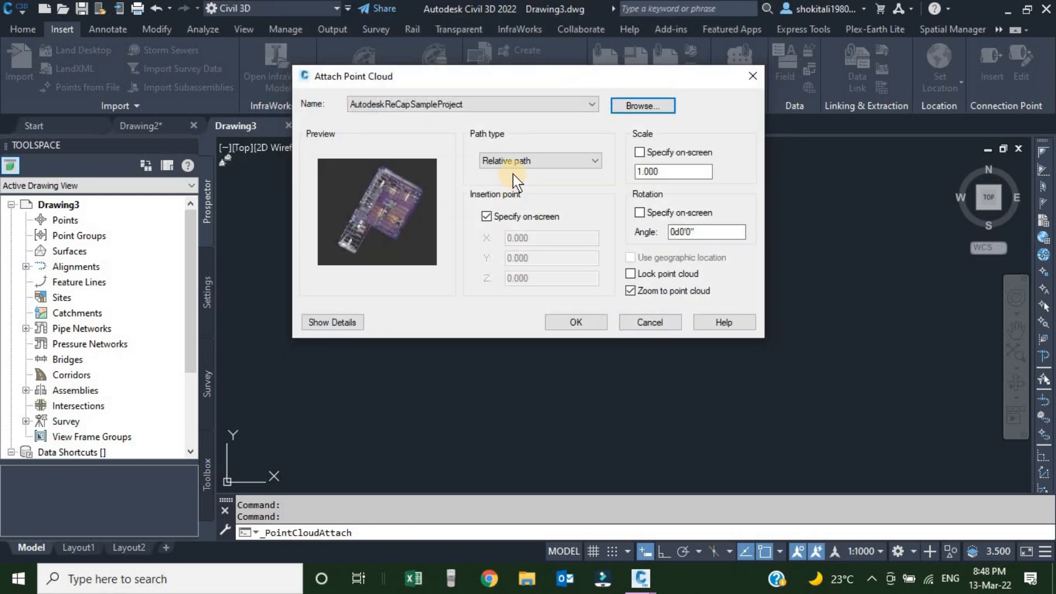
left_click(561, 161)
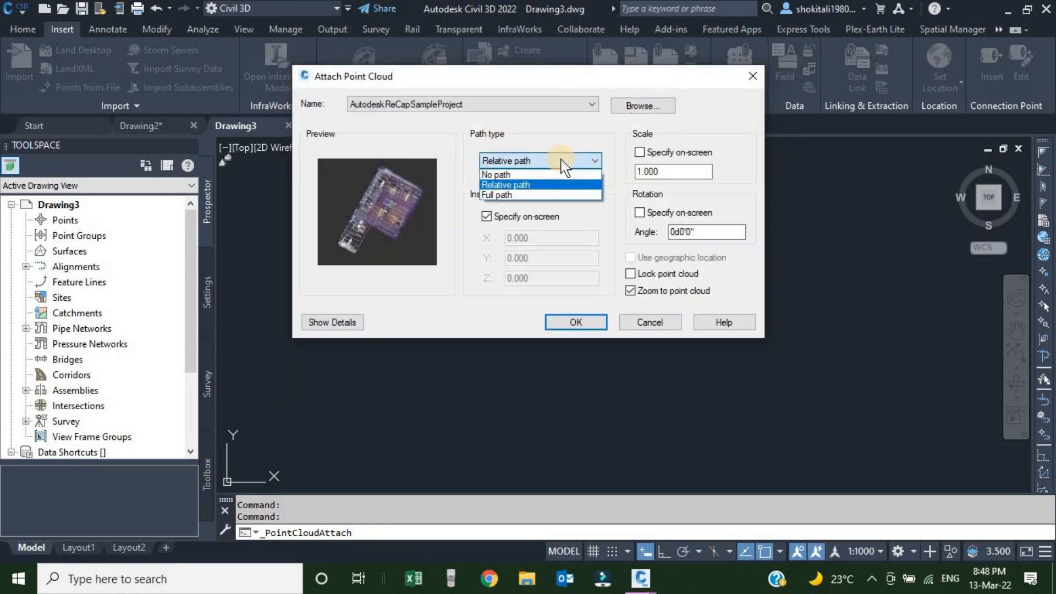
left_click(521, 186)
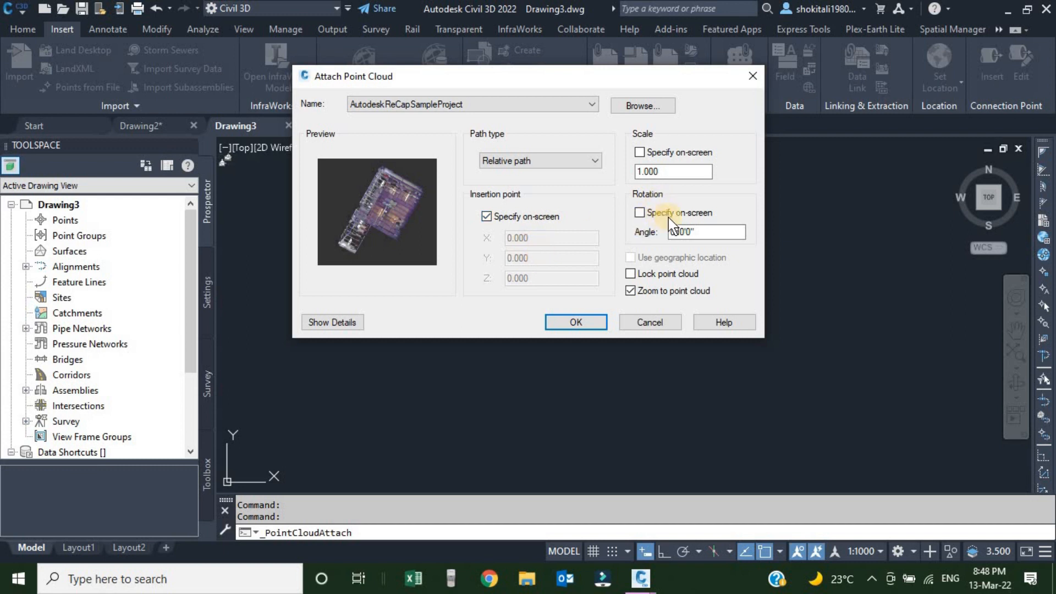
left_click(631, 274)
left_click(575, 326)
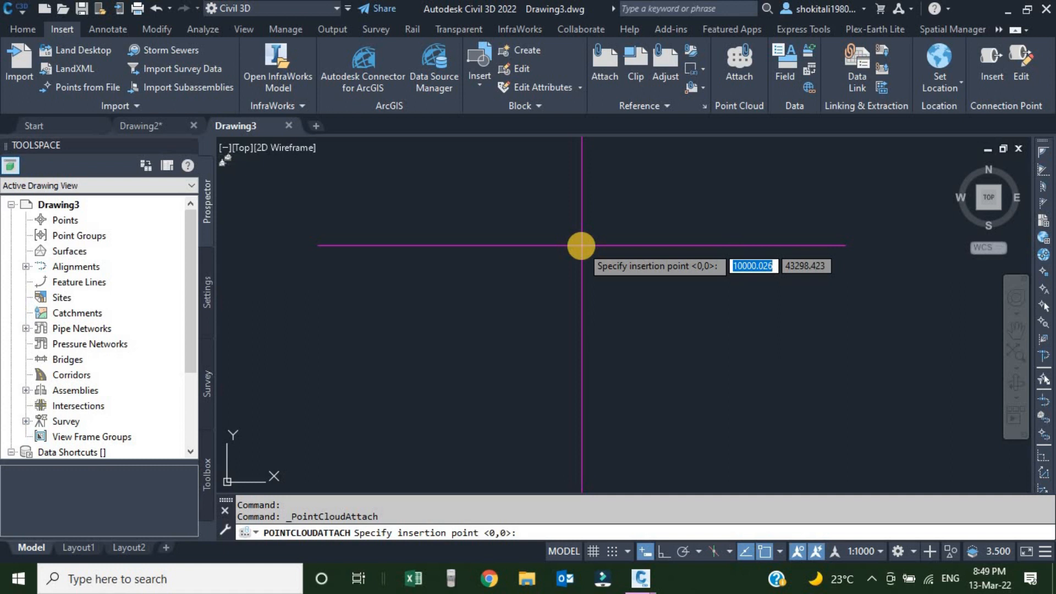
left_click(582, 246)
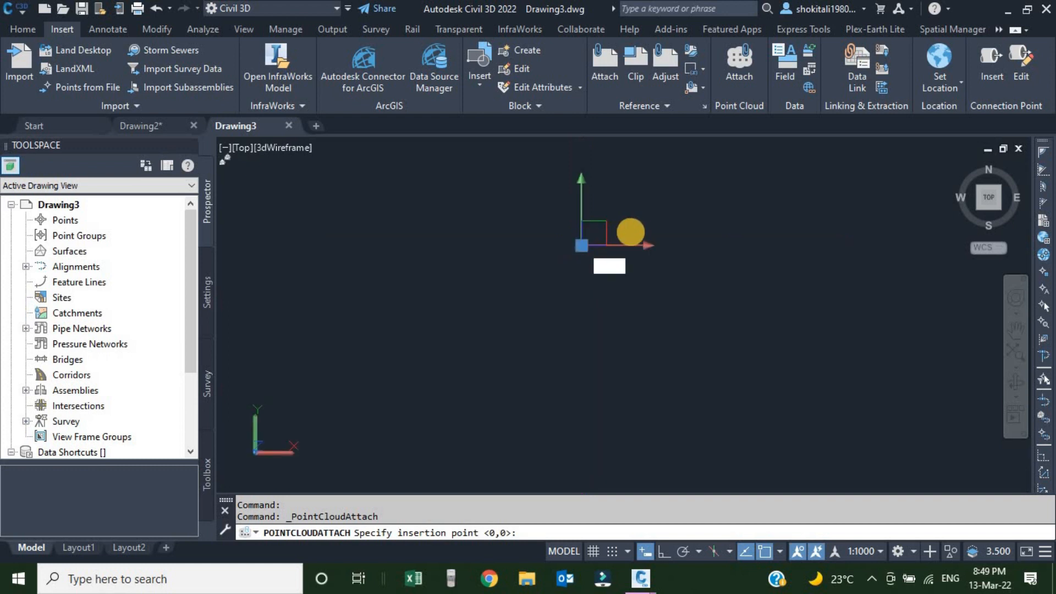
left_click(636, 229)
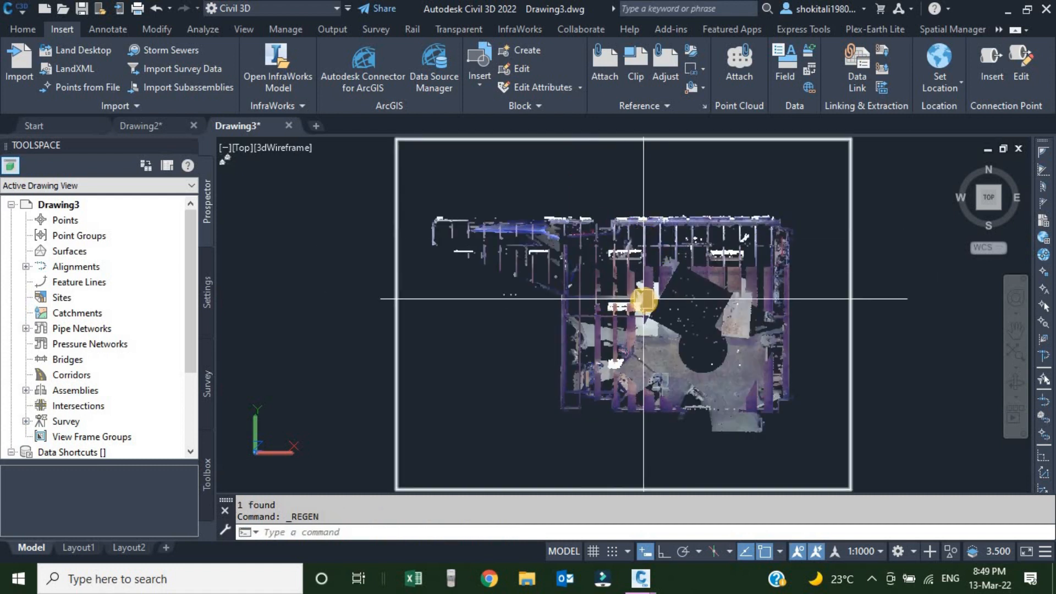
Inspect the attached point cloud in plan and select it by its bounding frame.
scroll(591, 291, "up", 4)
scroll(608, 288, "down", 4)
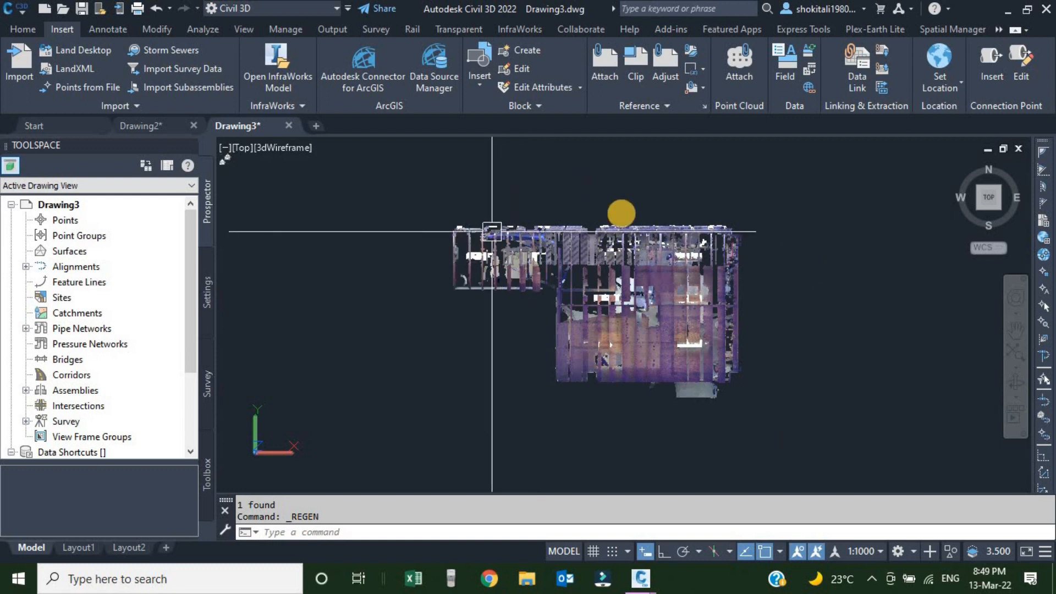
left_click(644, 317)
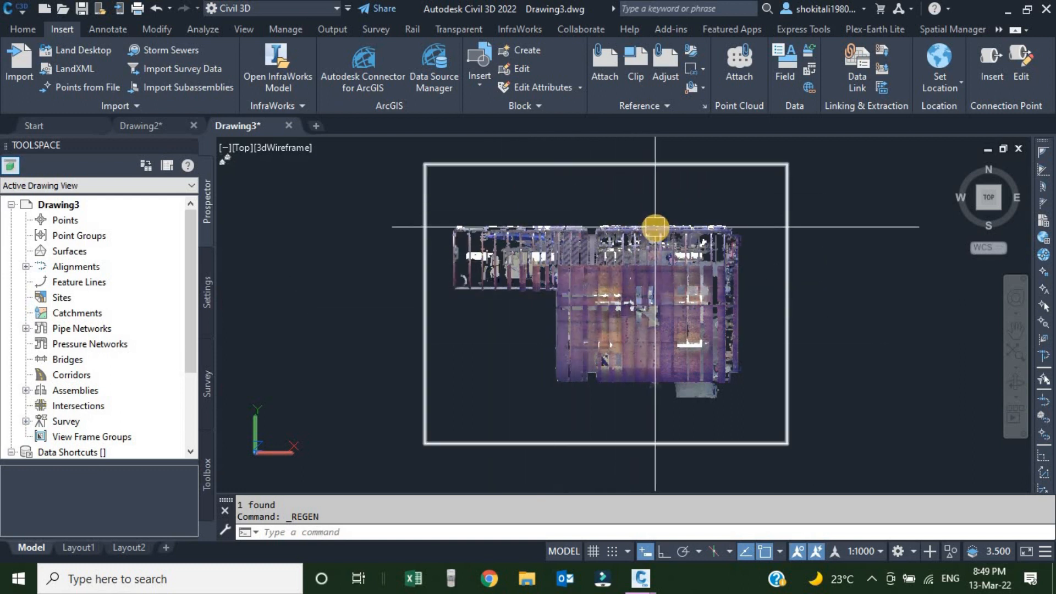
left_click(579, 165)
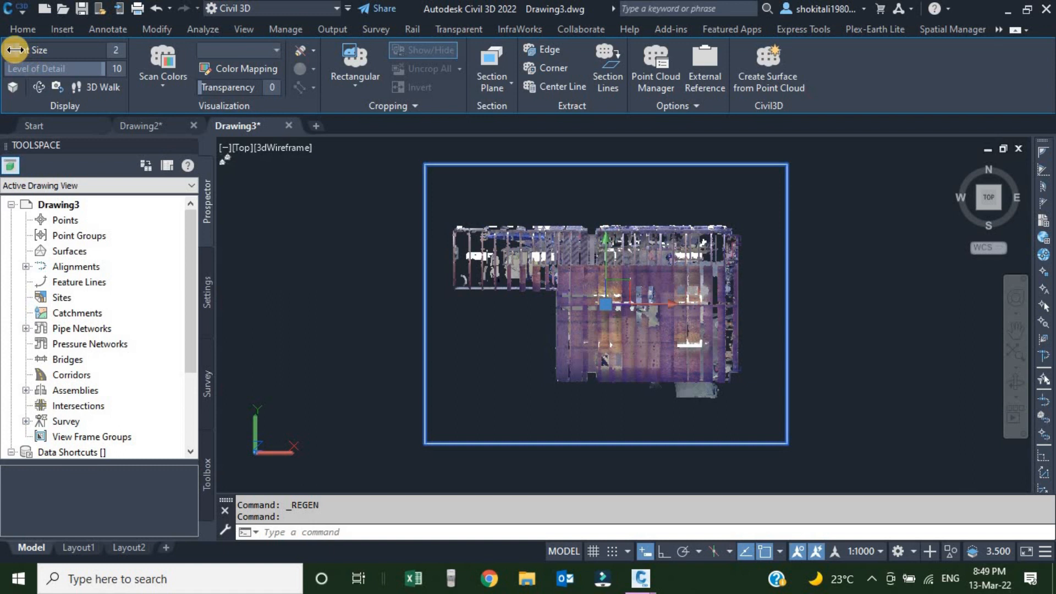
Set the point cloud's point size to 2 and reduce its level of detail to 6.
scroll(437, 190, "up", 6)
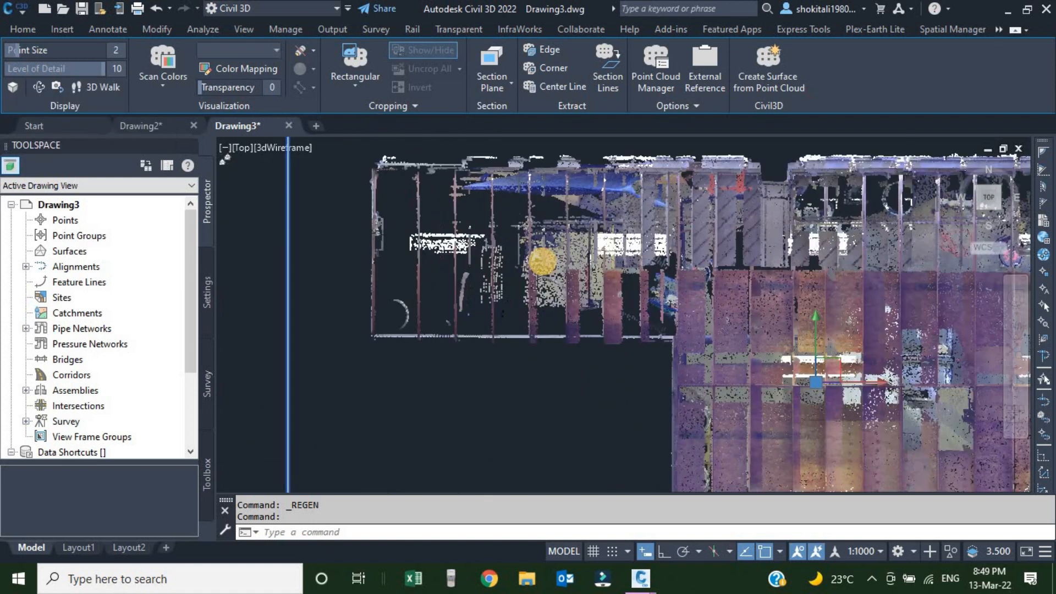
scroll(496, 189, "up", 8)
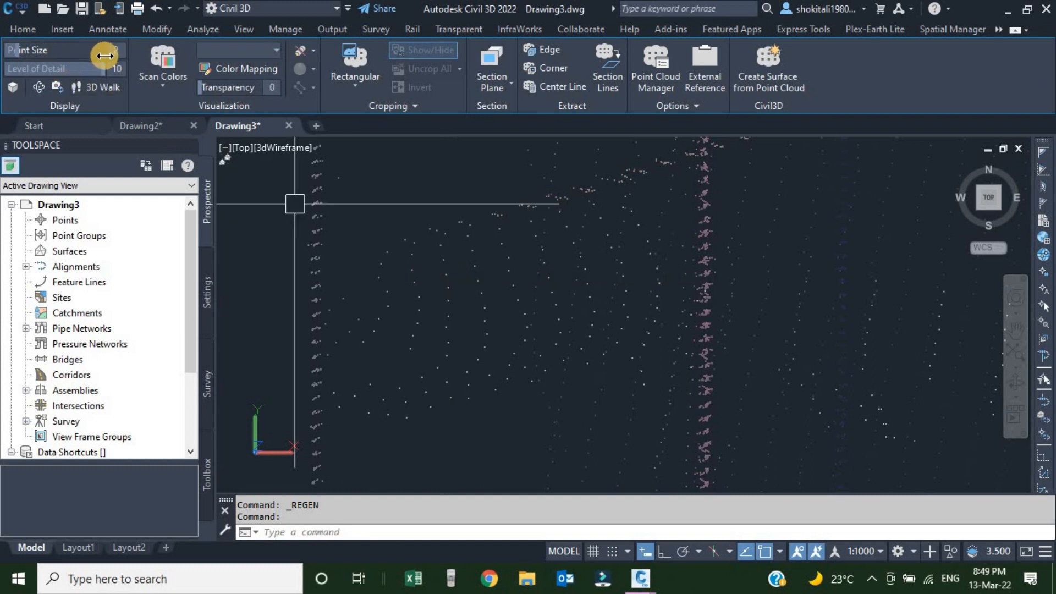
left_click(34, 50)
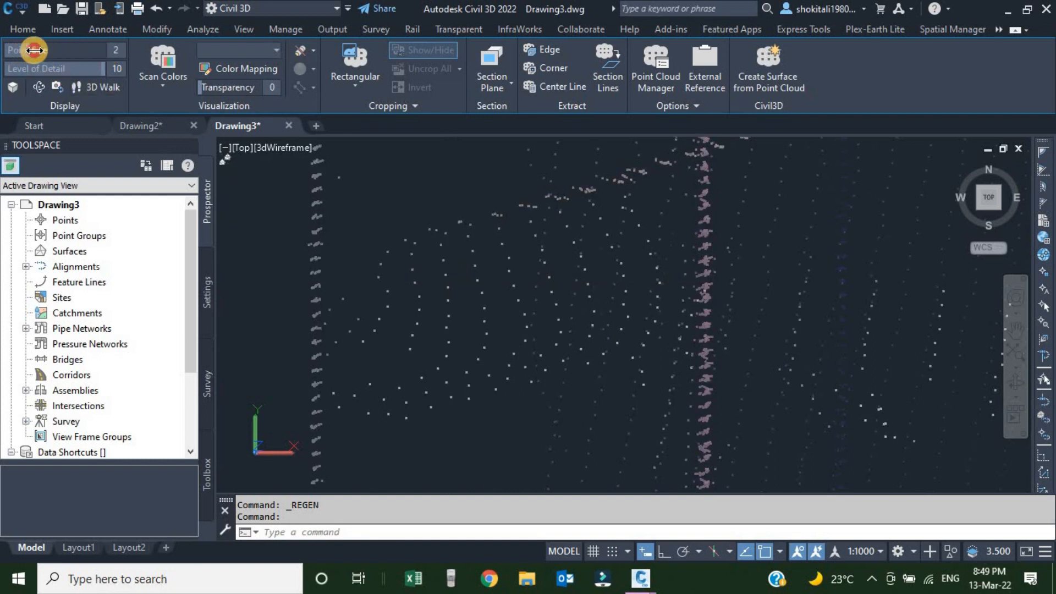
mouse_move(34, 50)
left_mouse_down()
mouse_move(72, 50)
mouse_move(33, 52)
left_mouse_up()
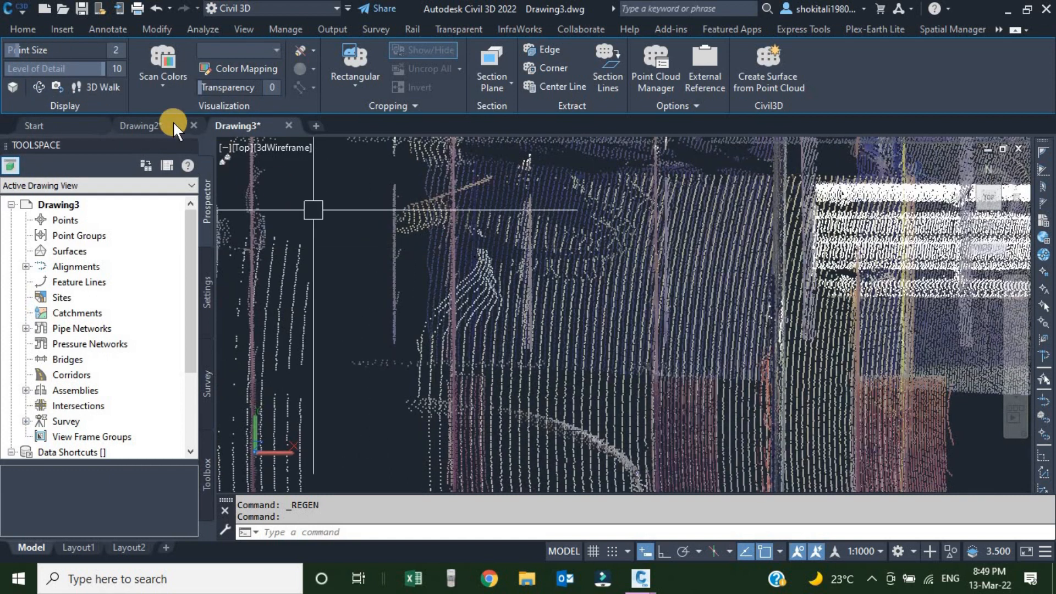
left_click_drag(105, 71, 35, 70)
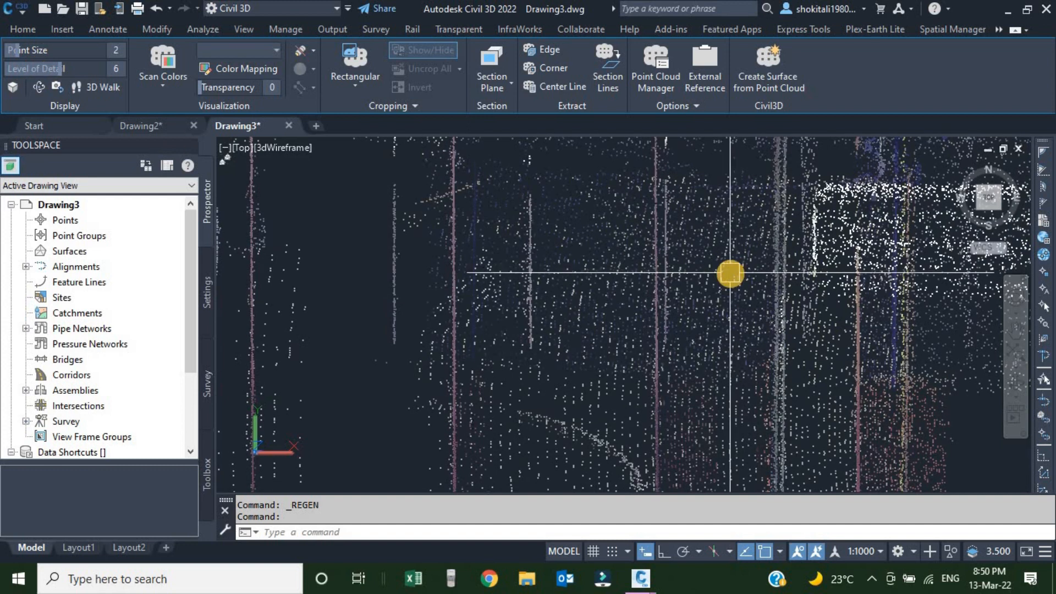
scroll(578, 283, "down", 5)
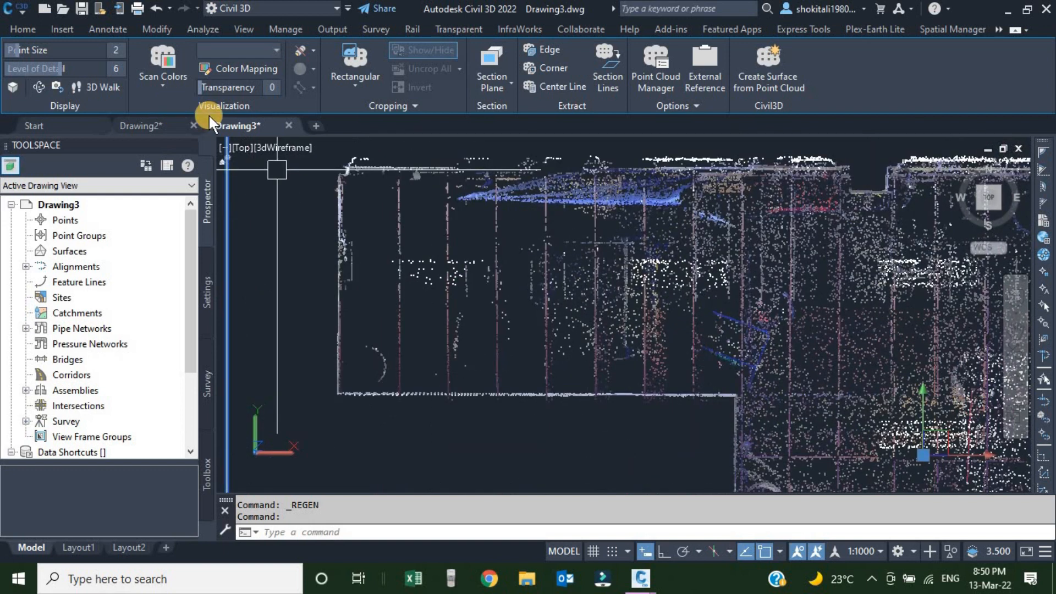
Apply the Scan Colors stylization to the point cloud and switch it to Object Color.
left_click(160, 82)
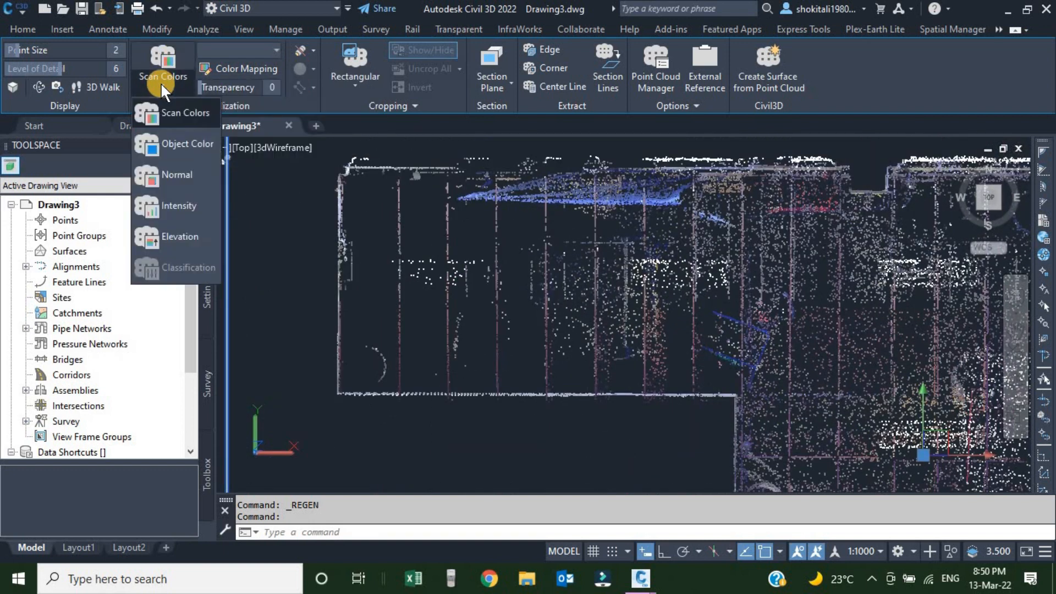
left_click(174, 111)
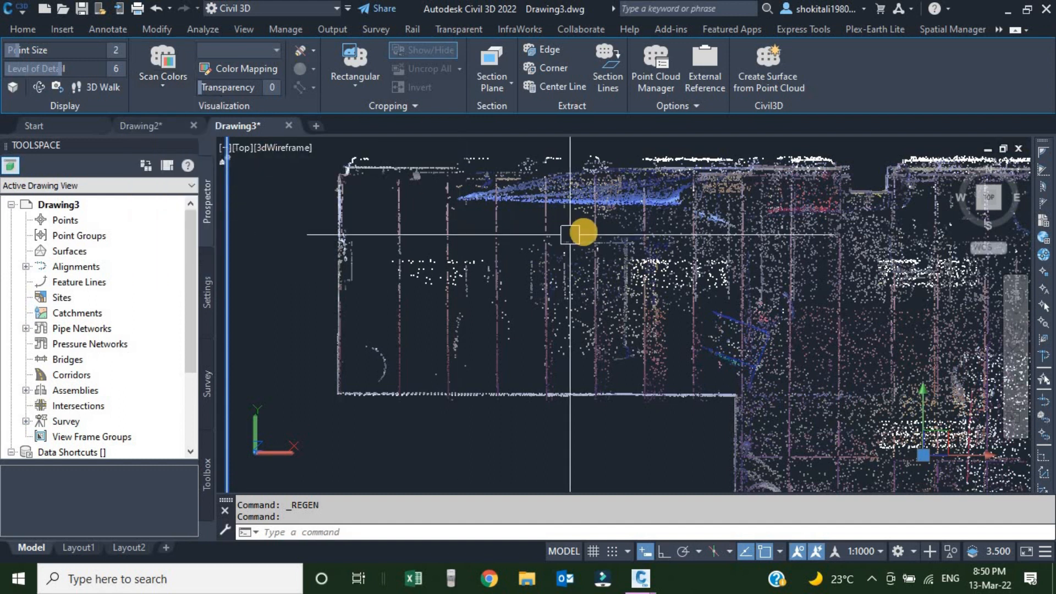
scroll(587, 255, "down", 4)
scroll(588, 254, "down", 2)
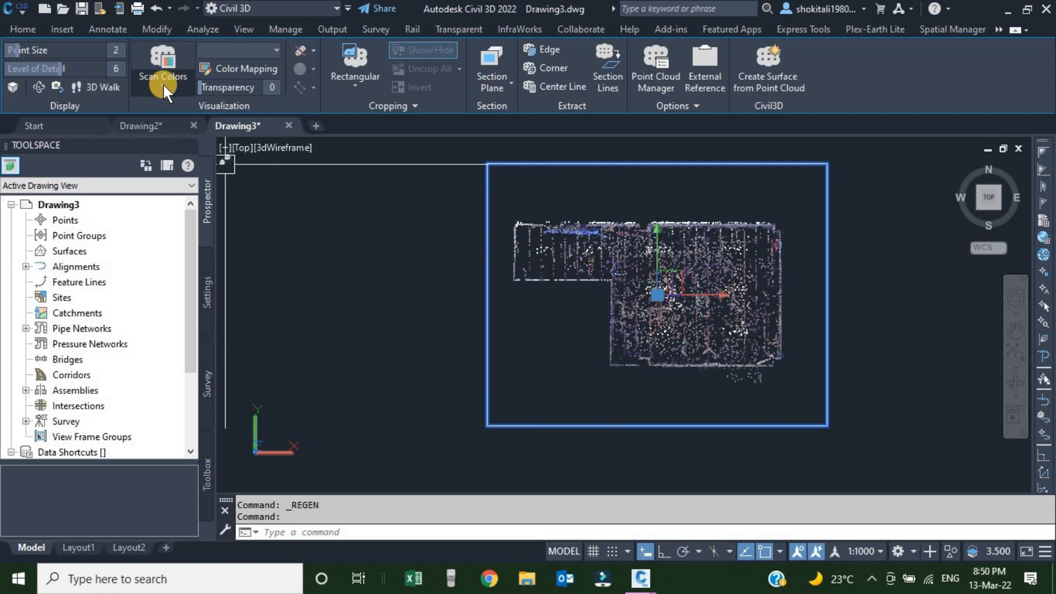
left_click(163, 84)
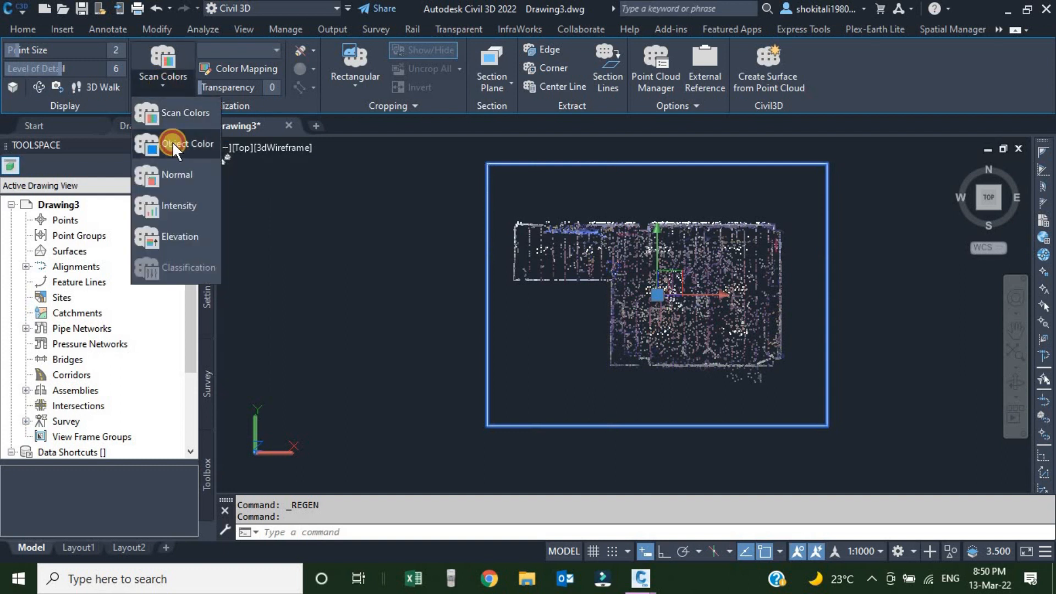
left_click(173, 143)
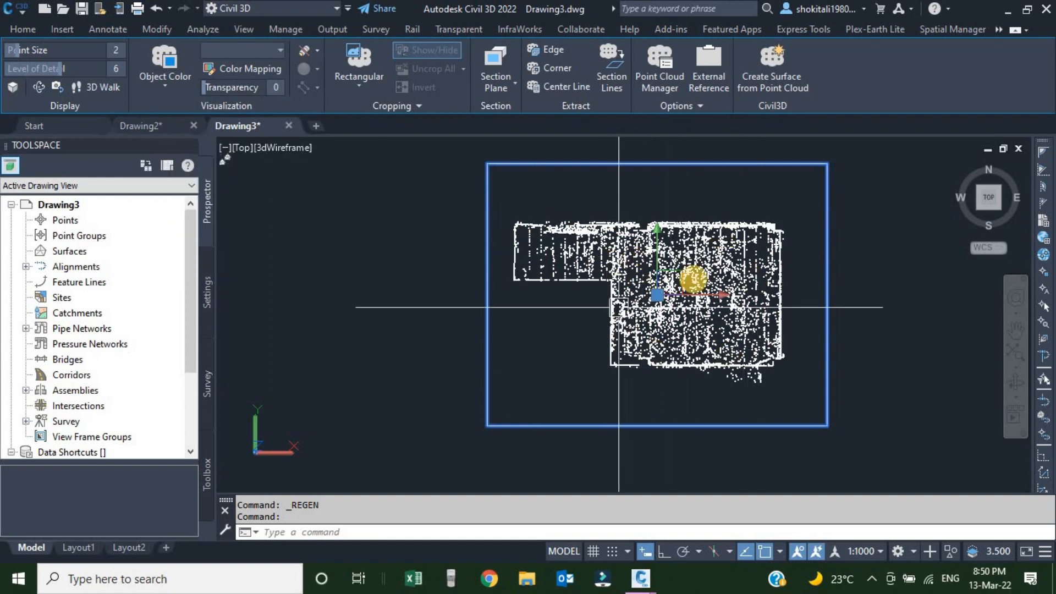
Color the point cloud by Intensity and review its color map settings, closing them without changes.
left_click(164, 87)
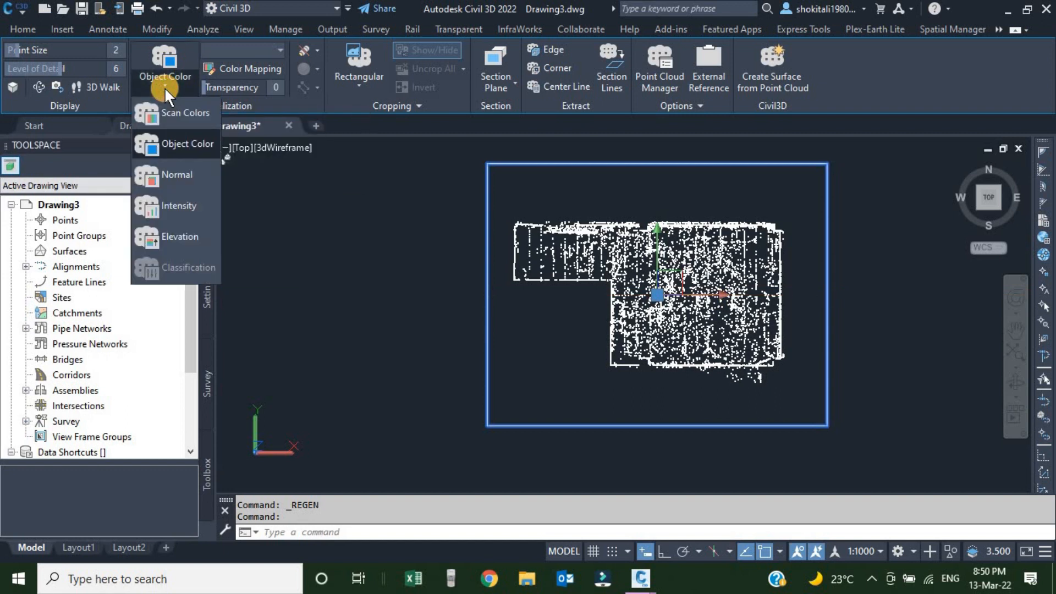
left_click(165, 205)
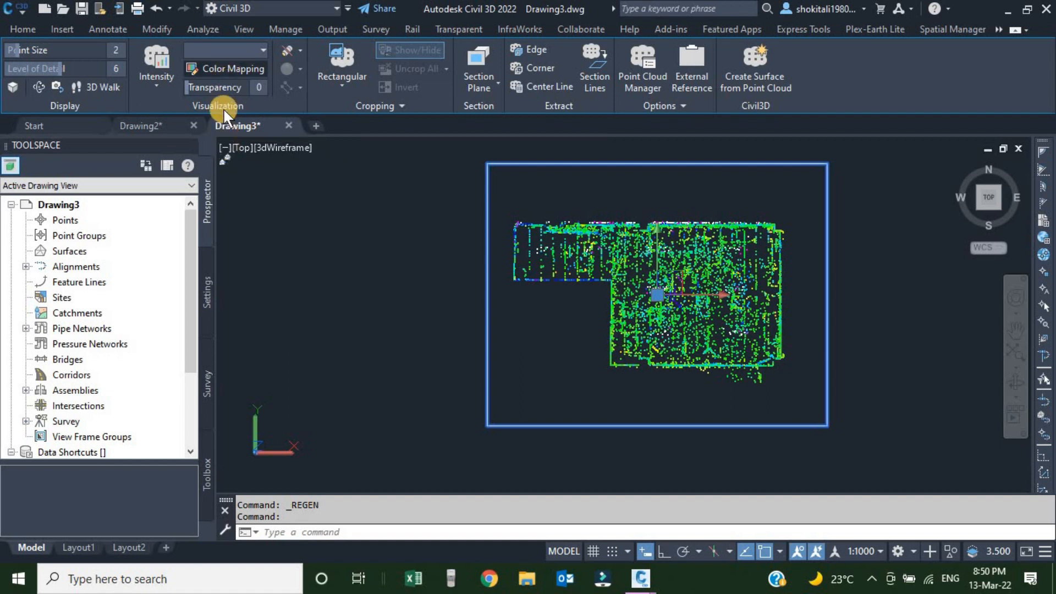
left_click(213, 68)
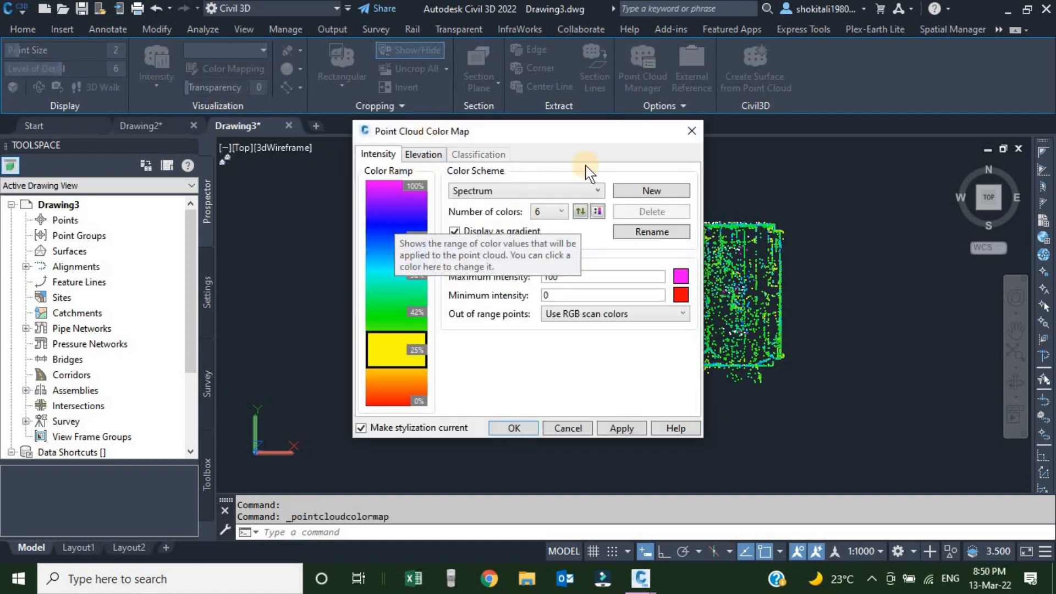
left_click(690, 132)
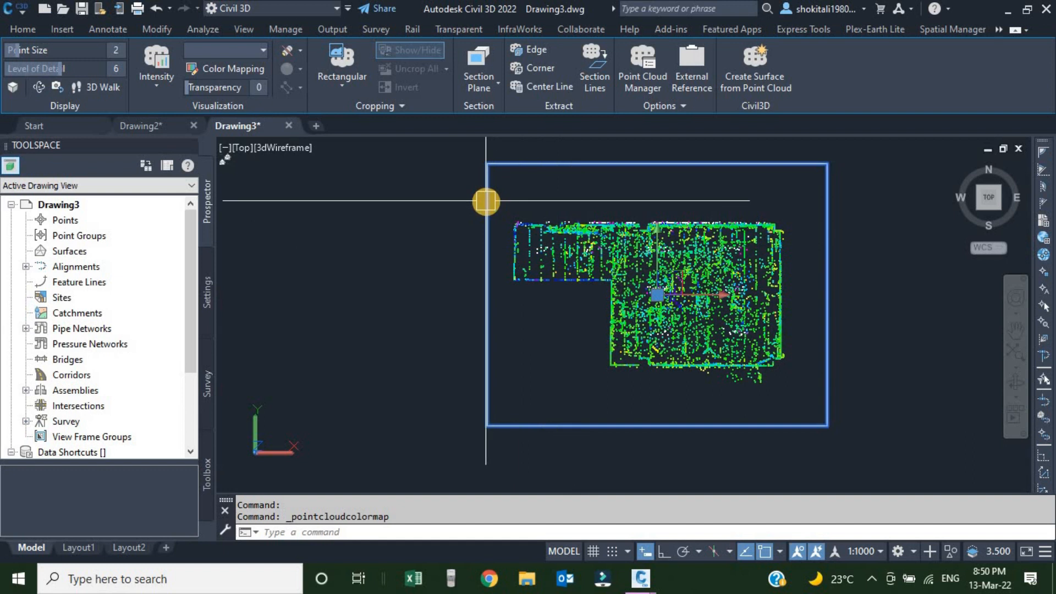
Crop the point cloud with a small rectangular boundary inside the main building area, keeping the points inside.
left_click(341, 81)
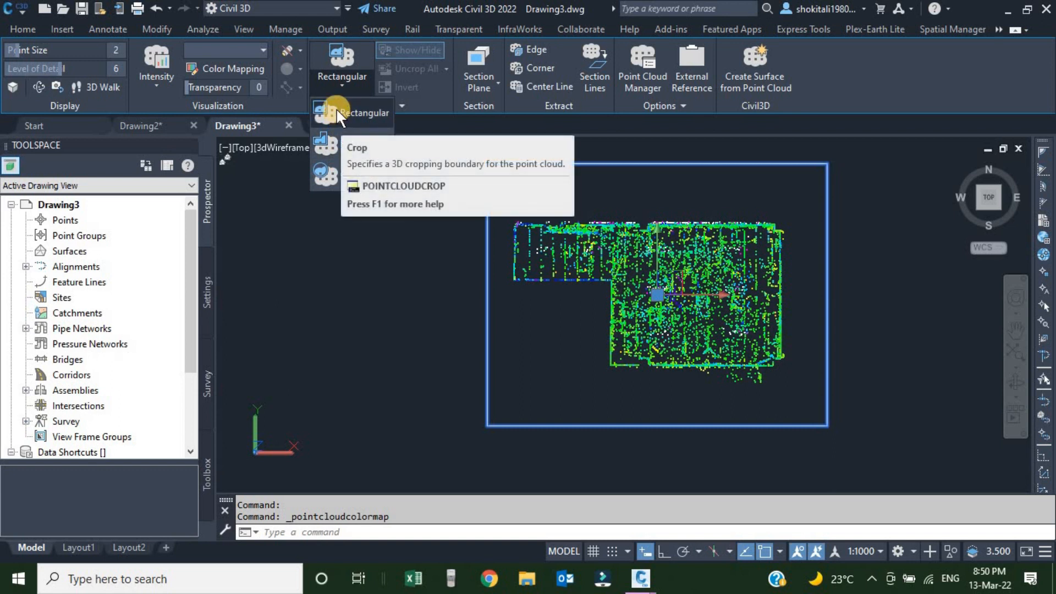
left_click(335, 110)
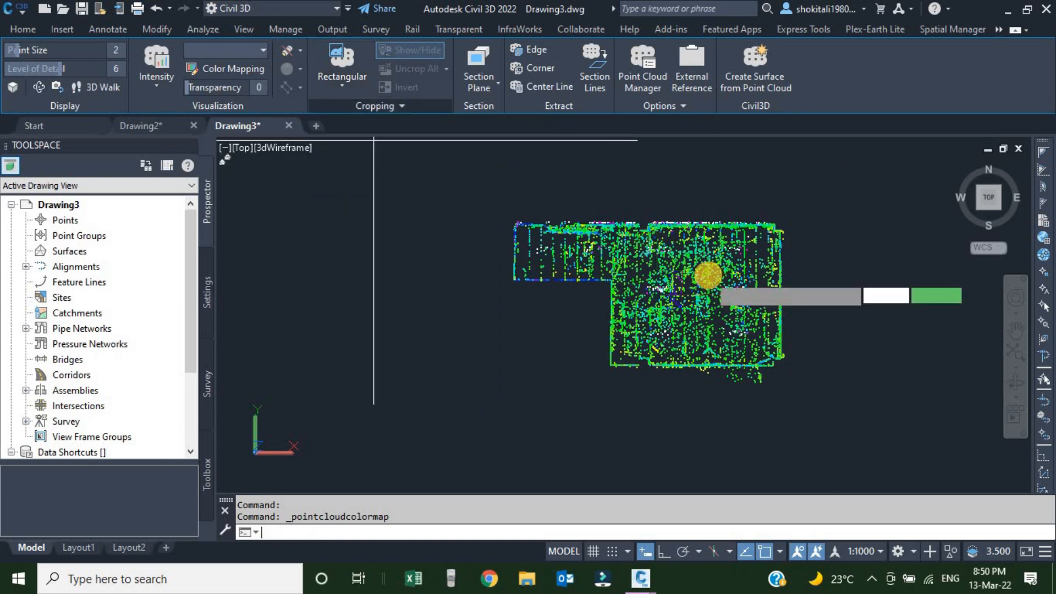
scroll(673, 292, "up", 5)
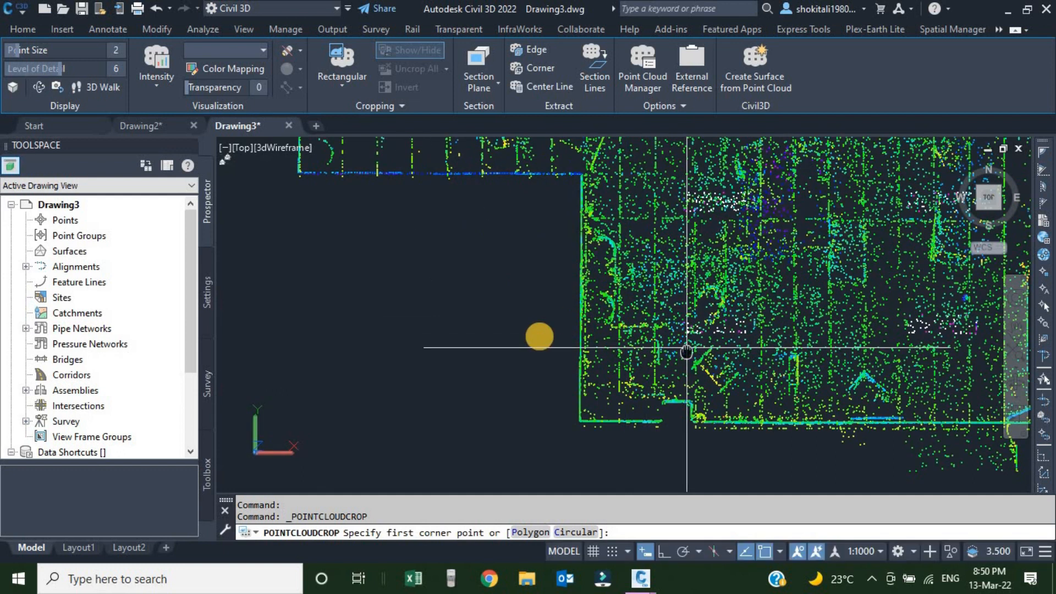
scroll(462, 336, "up", 3)
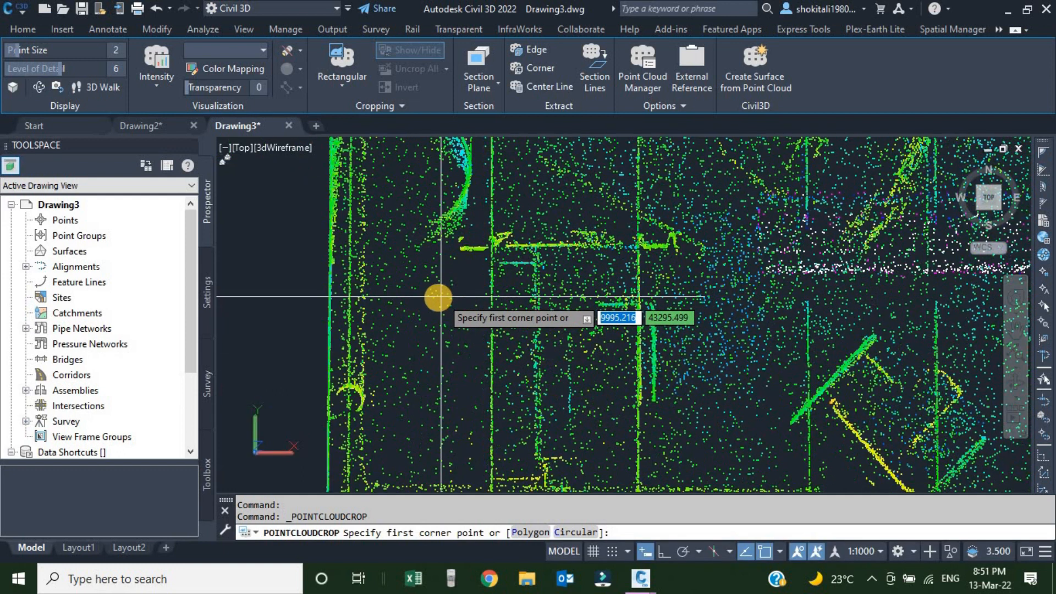
left_click(473, 269)
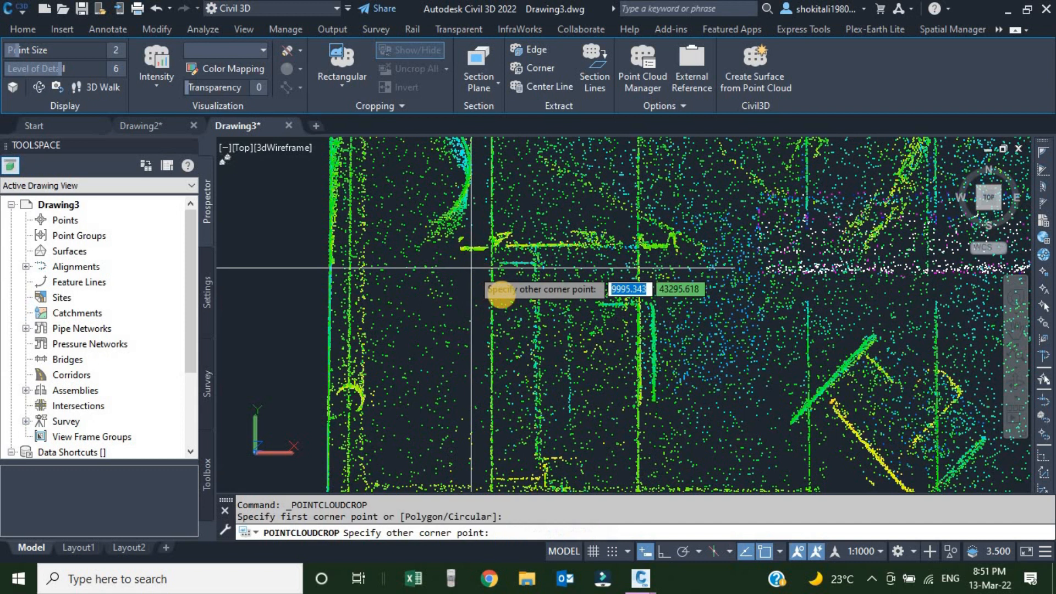
left_click(665, 410)
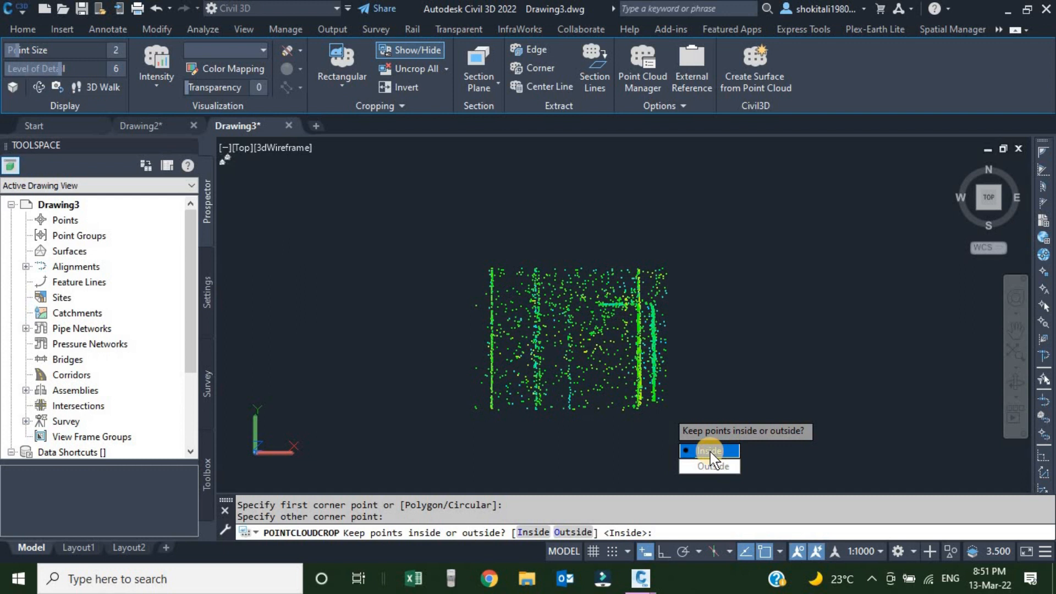
type("I")
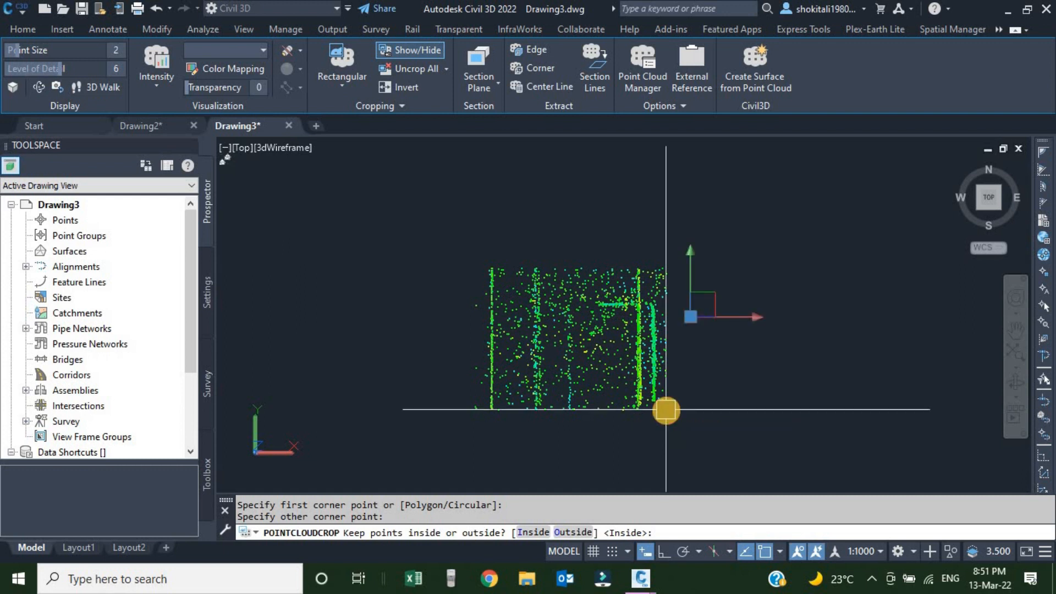
key("Return")
Start a TIN surface from the cropped point cloud, keeping the default general settings and the full cloud selection.
scroll(577, 339, "down", 4)
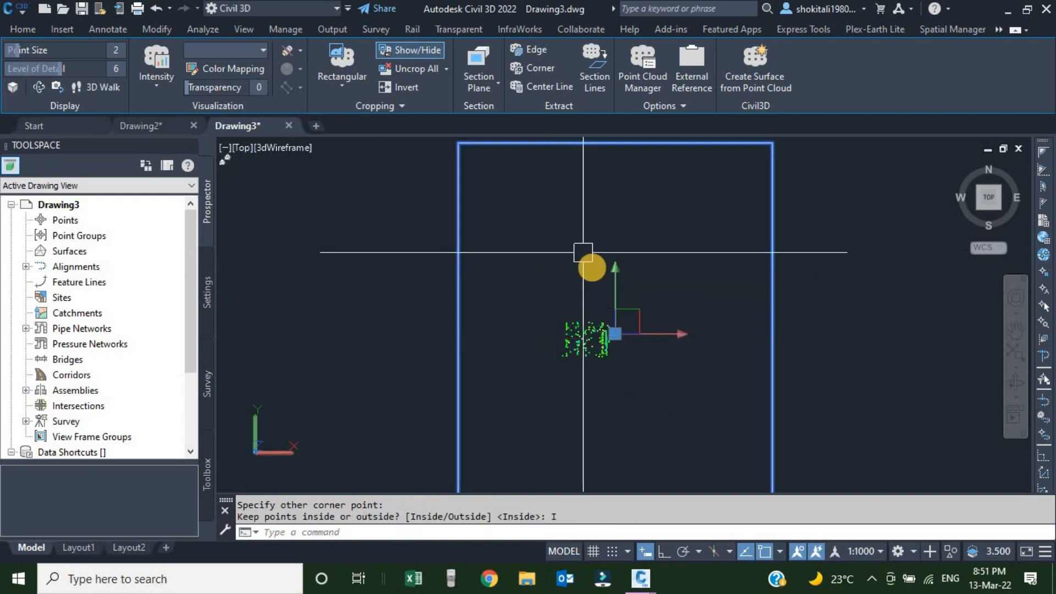
scroll(585, 347, "up", 3)
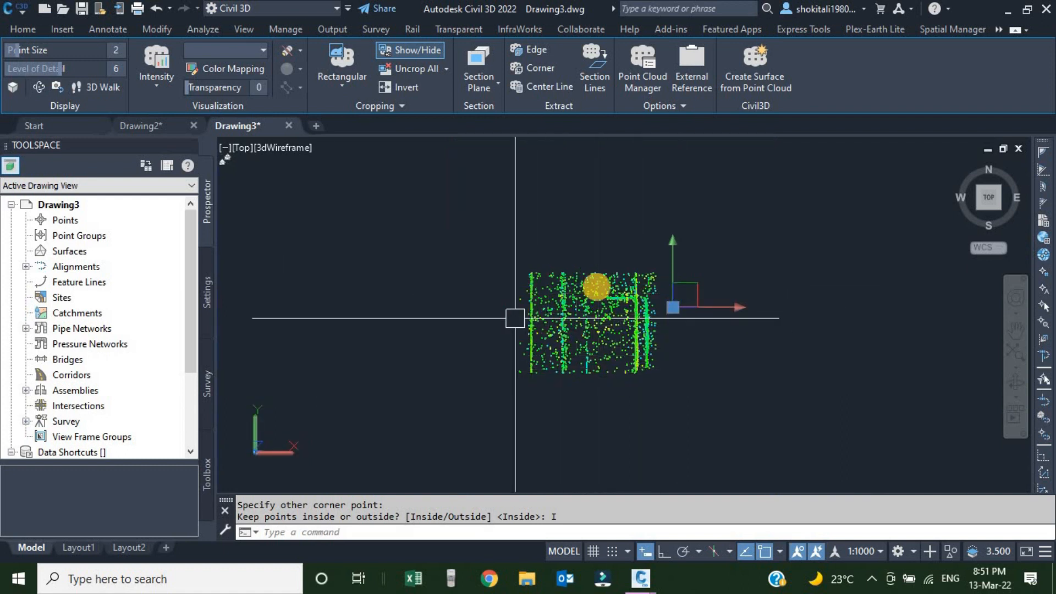
scroll(600, 360, "up", 2)
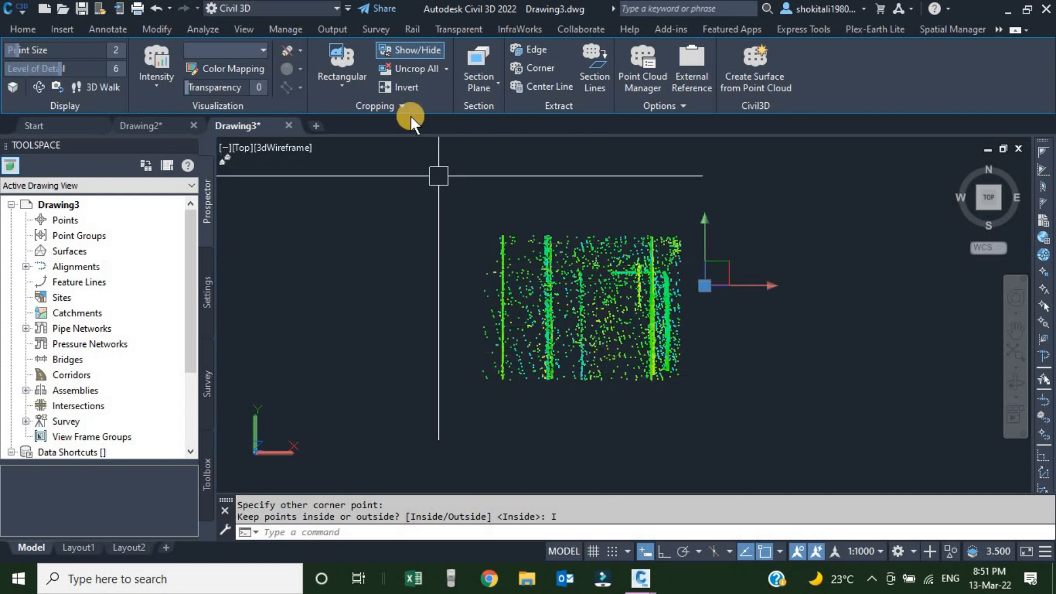
left_click(24, 28)
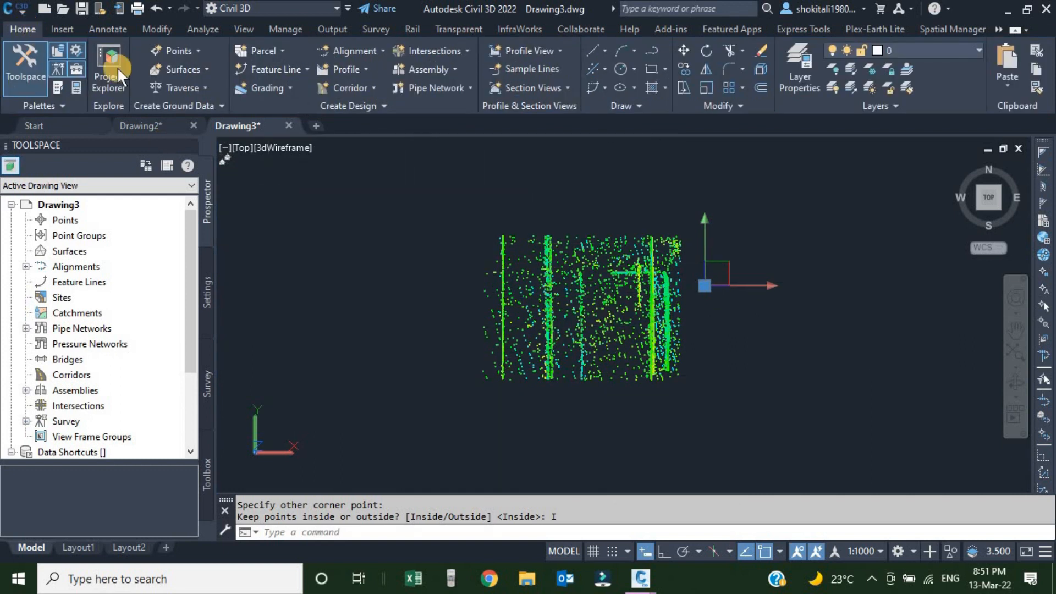
left_click(205, 68)
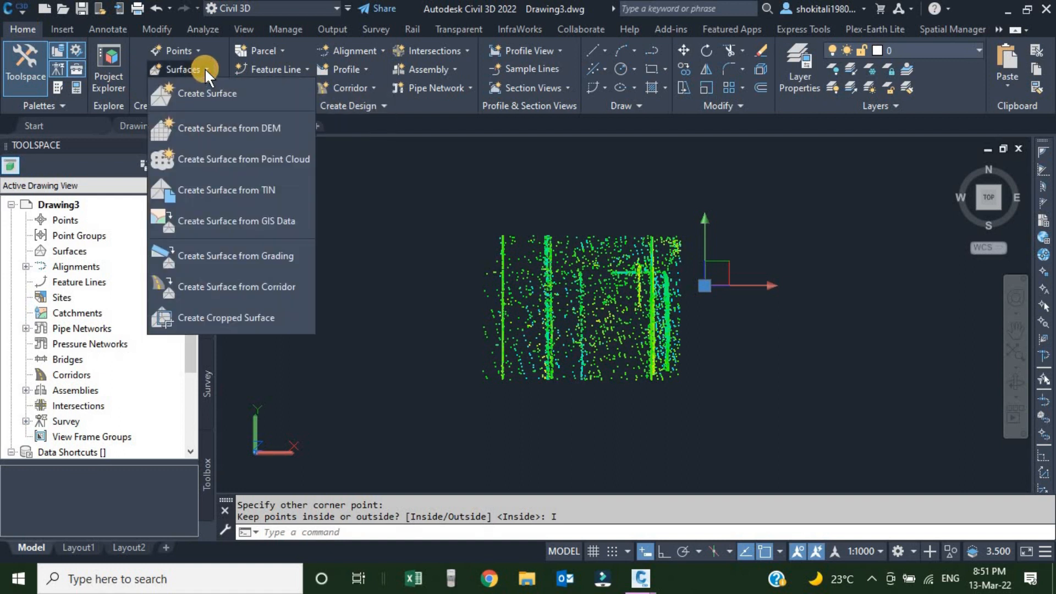
left_click(243, 159)
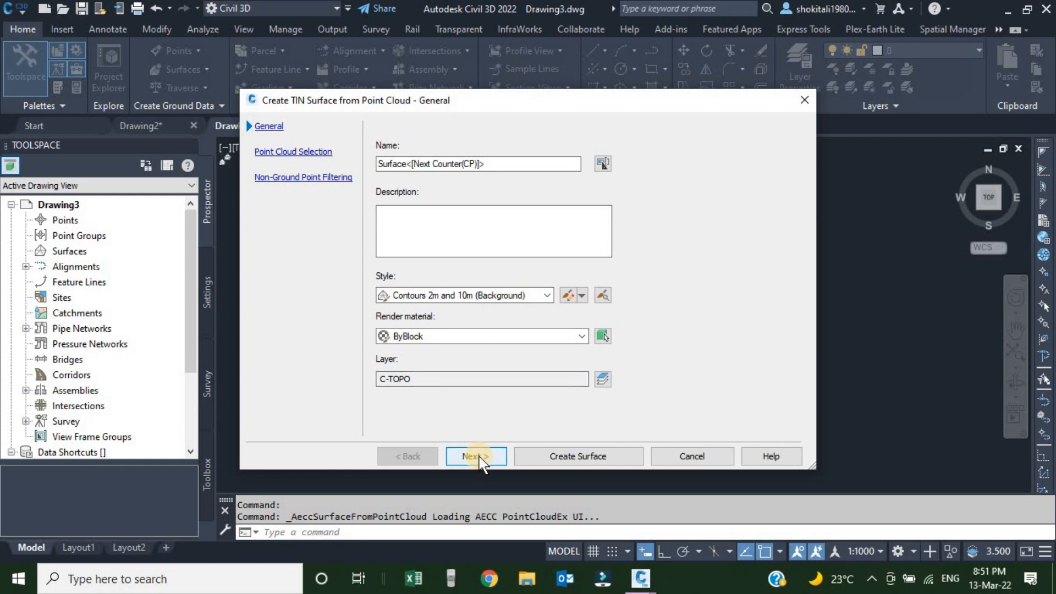
left_click(477, 456)
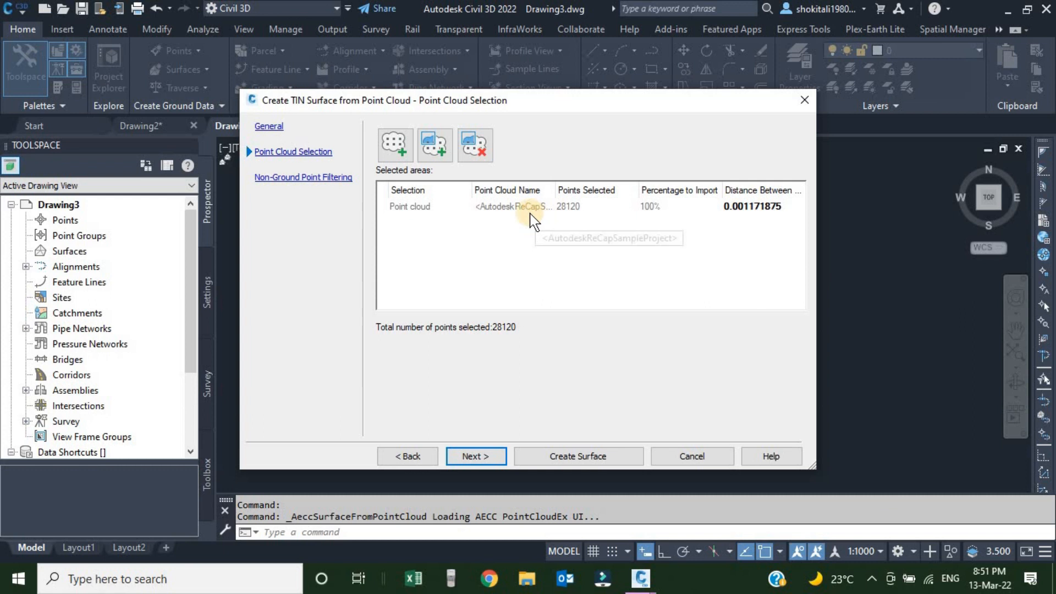
left_click(486, 456)
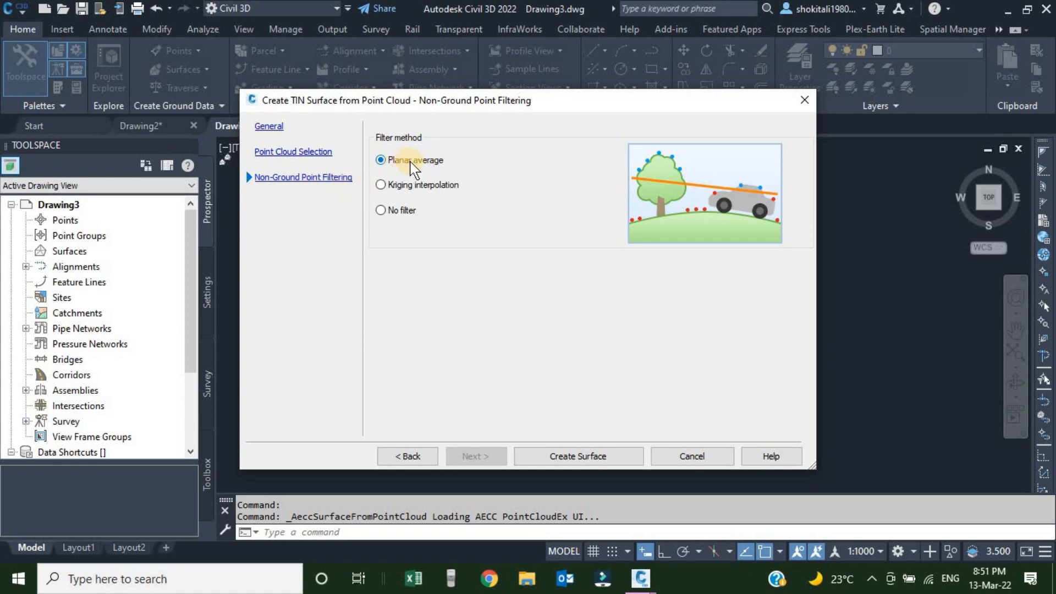
Set non-ground point filtering to No filter, create the surface, and dismiss the processing notice and event list.
left_click(411, 187)
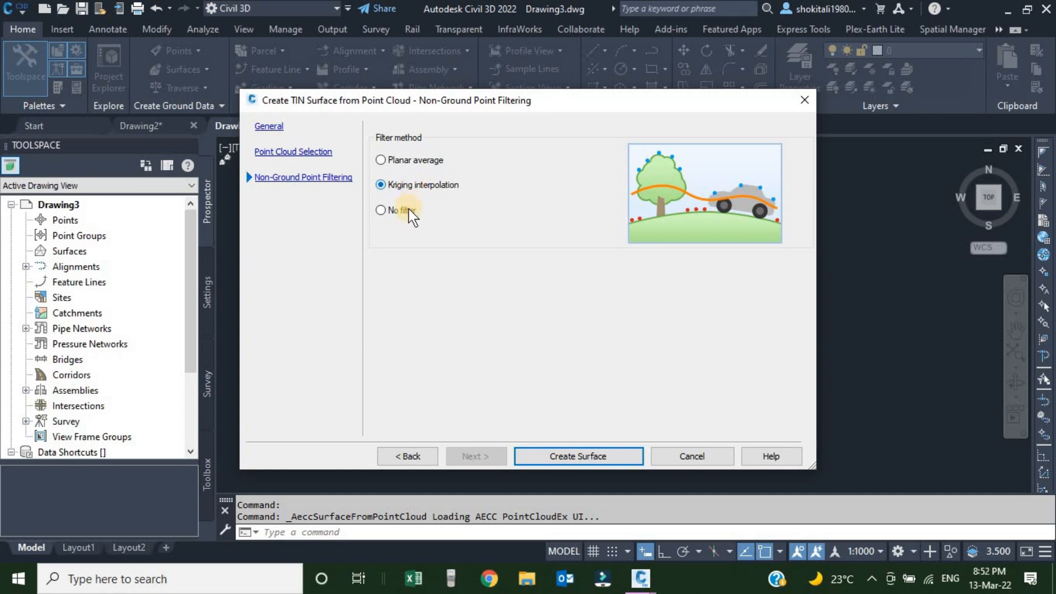
left_click(403, 211)
left_click(405, 186)
left_click(399, 211)
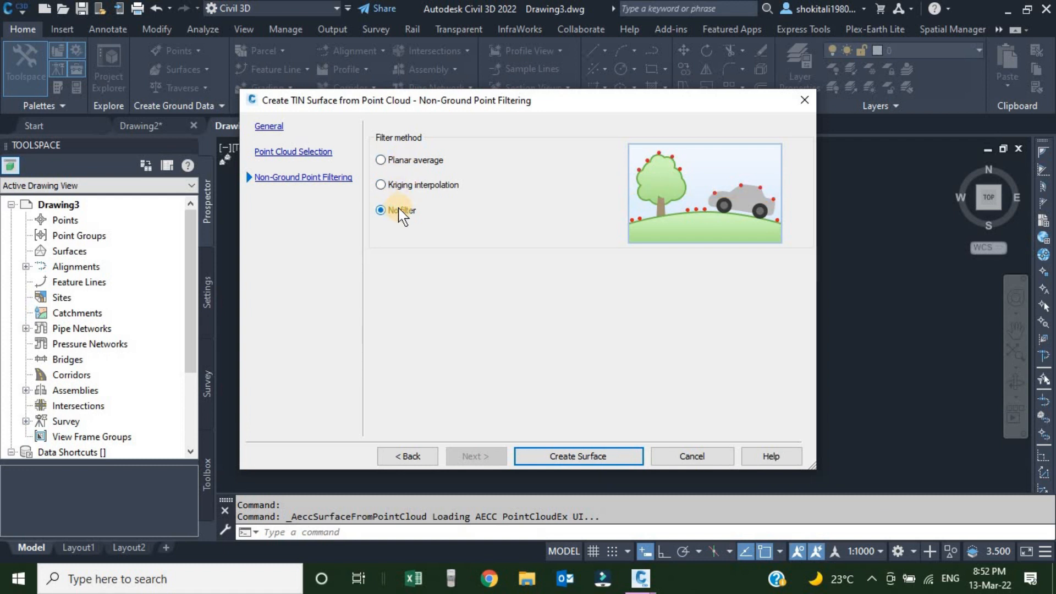
left_click(576, 457)
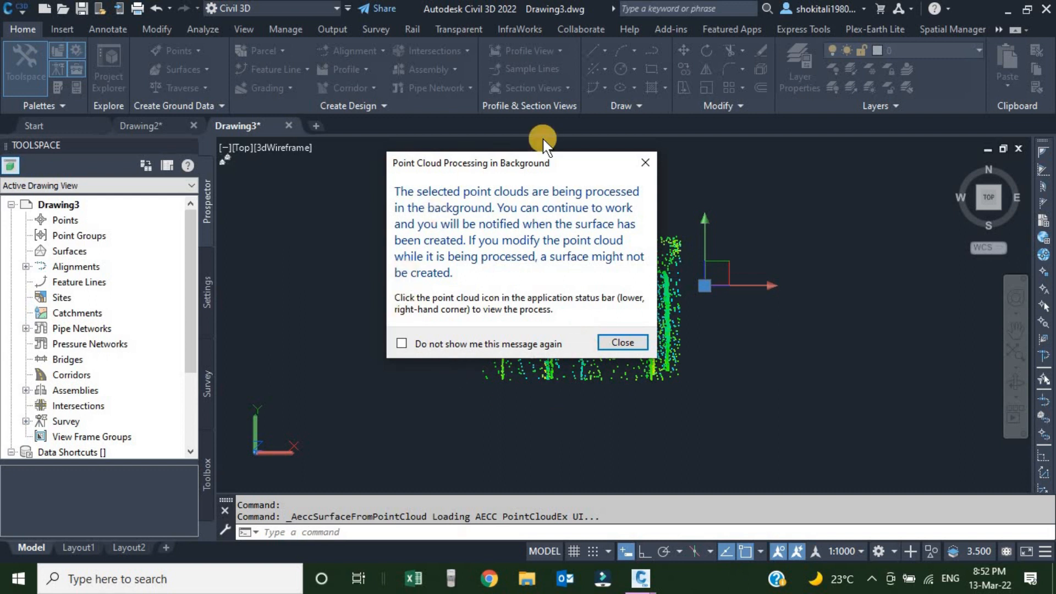
left_click(622, 343)
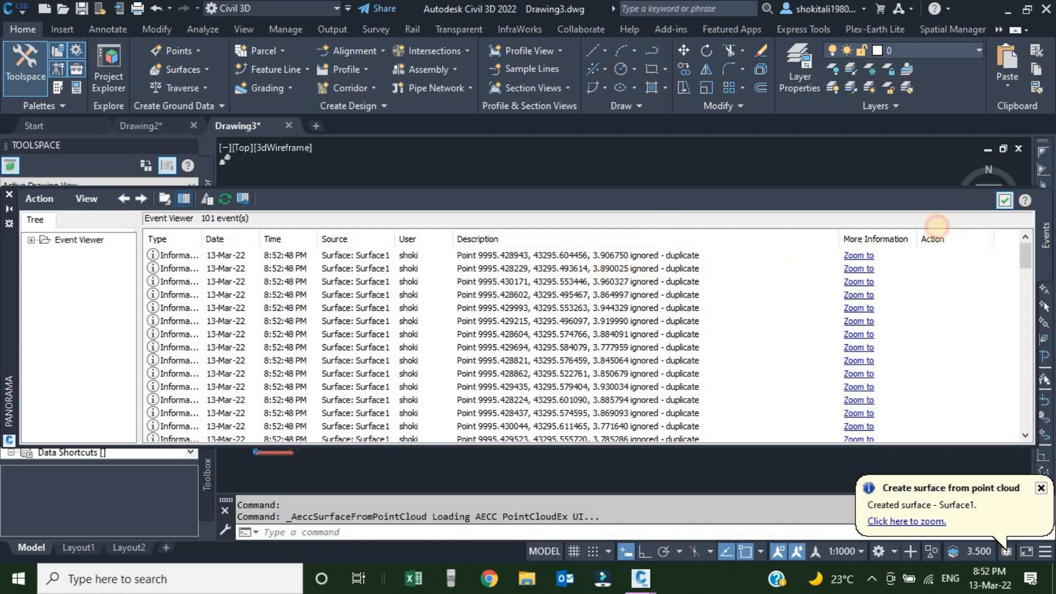
left_click(1005, 202)
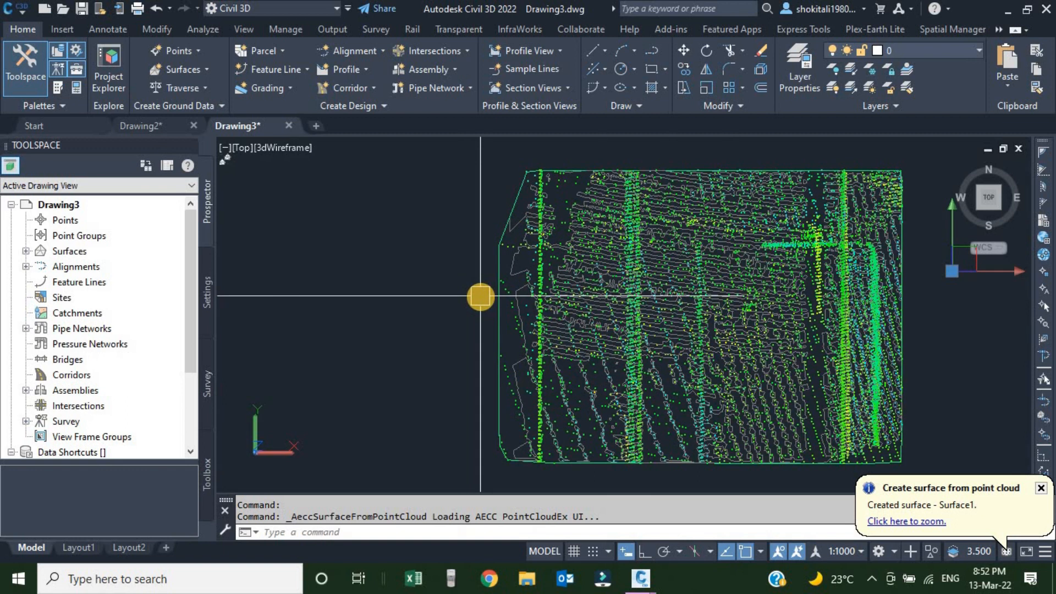
scroll(501, 297, "down", 2)
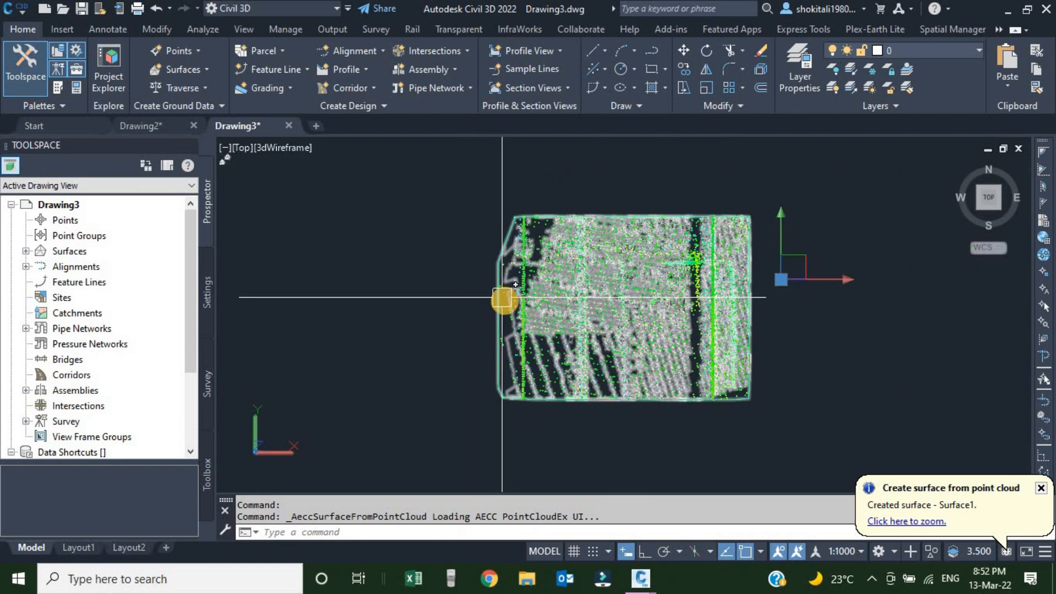
scroll(501, 297, "up", 4)
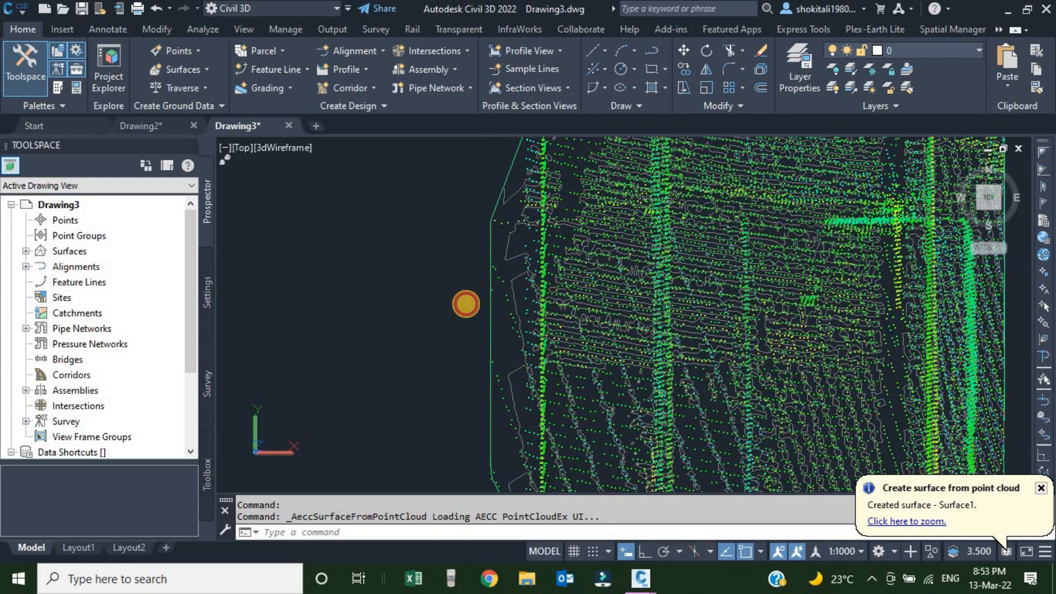
left_click(466, 304)
scroll(404, 280, "down", 2)
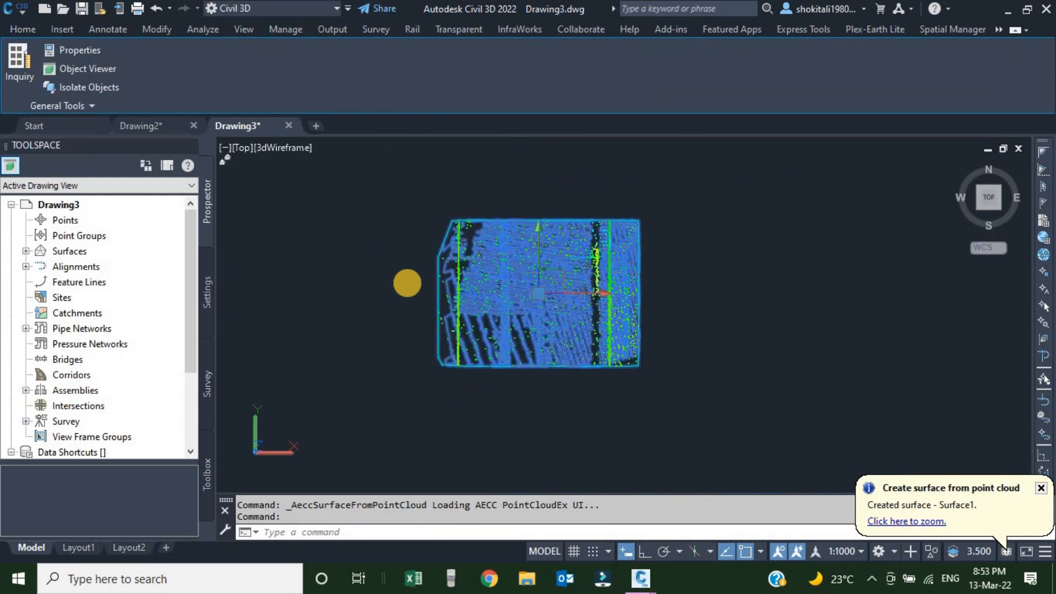
right_click(407, 282)
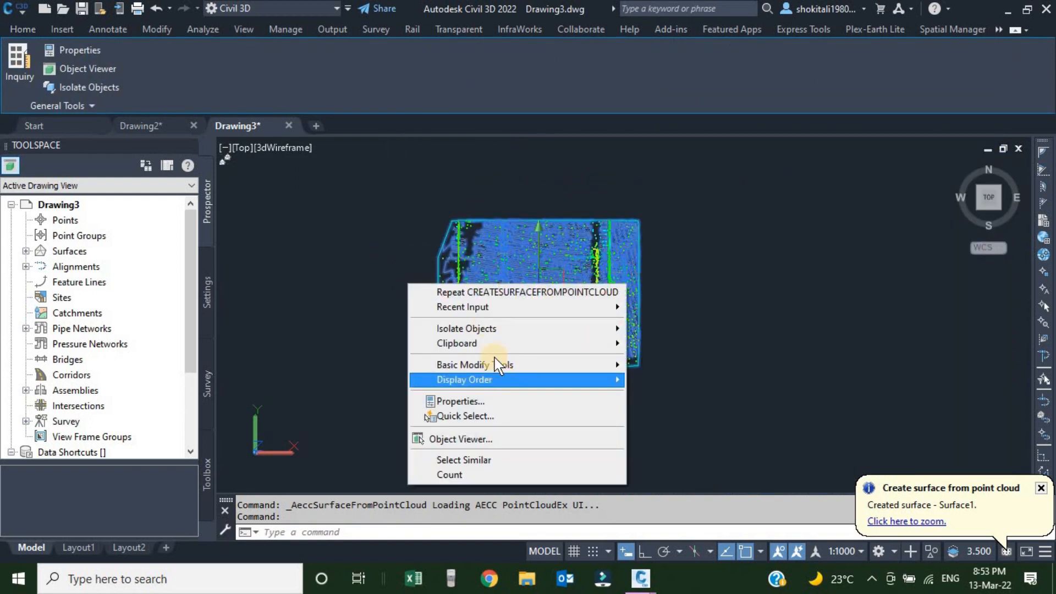
key("Escape")
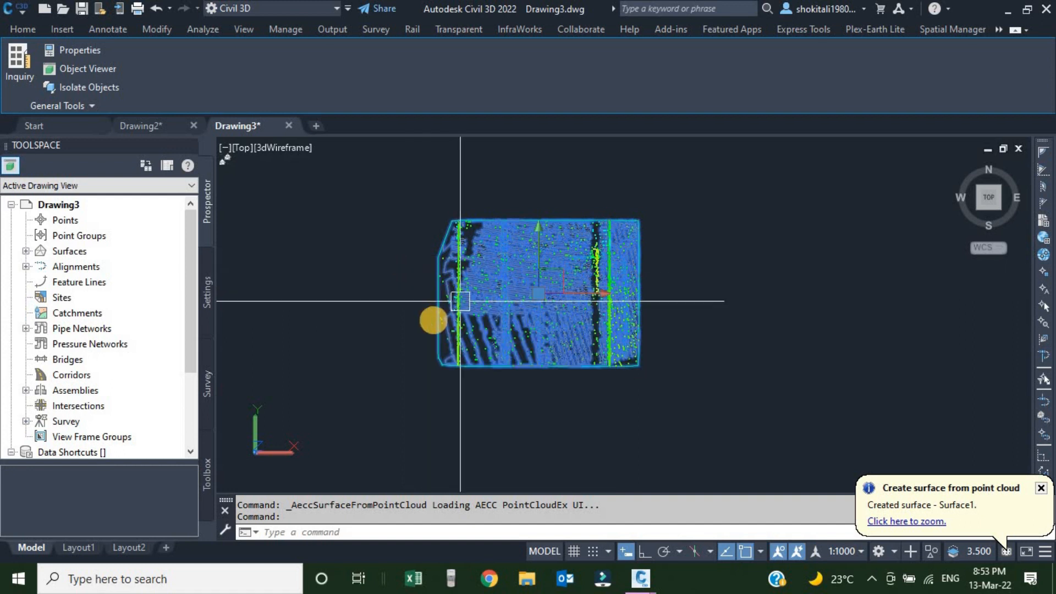
scroll(423, 282, "up", 3)
scroll(423, 282, "up", 1)
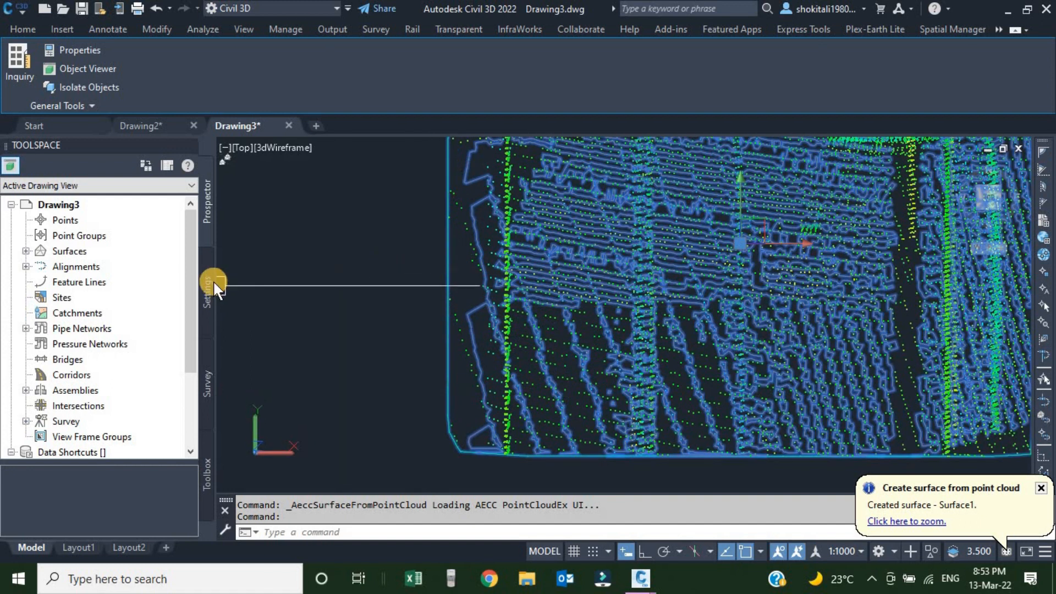
left_click(451, 249)
right_click(449, 250)
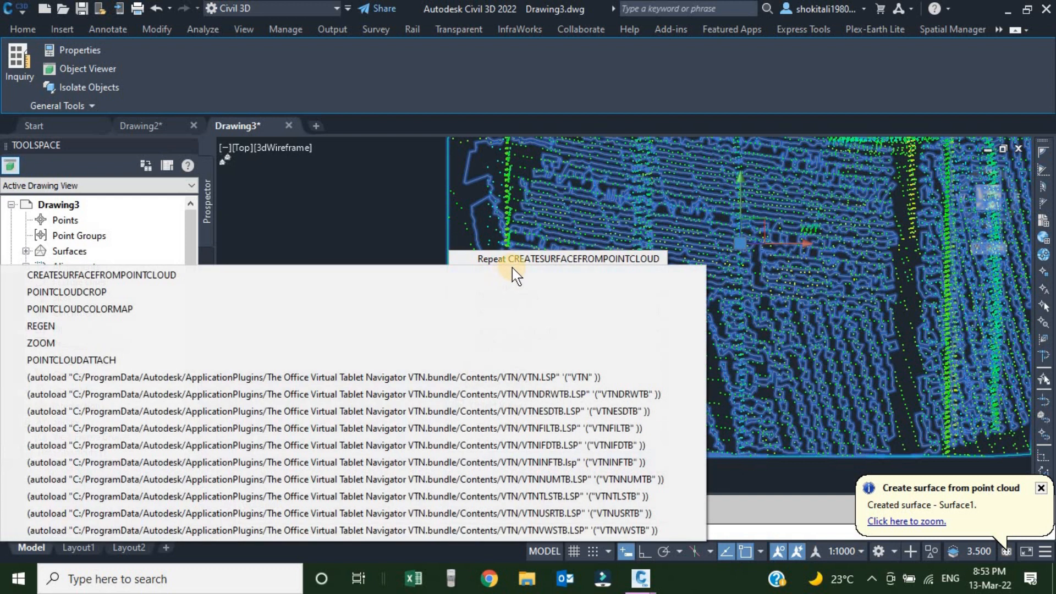
left_click(349, 236)
key("Escape")
scroll(450, 302, "down", 2)
scroll(440, 275, "down", 2)
scroll(421, 245, "up", 5)
left_click(410, 238)
right_click(313, 242)
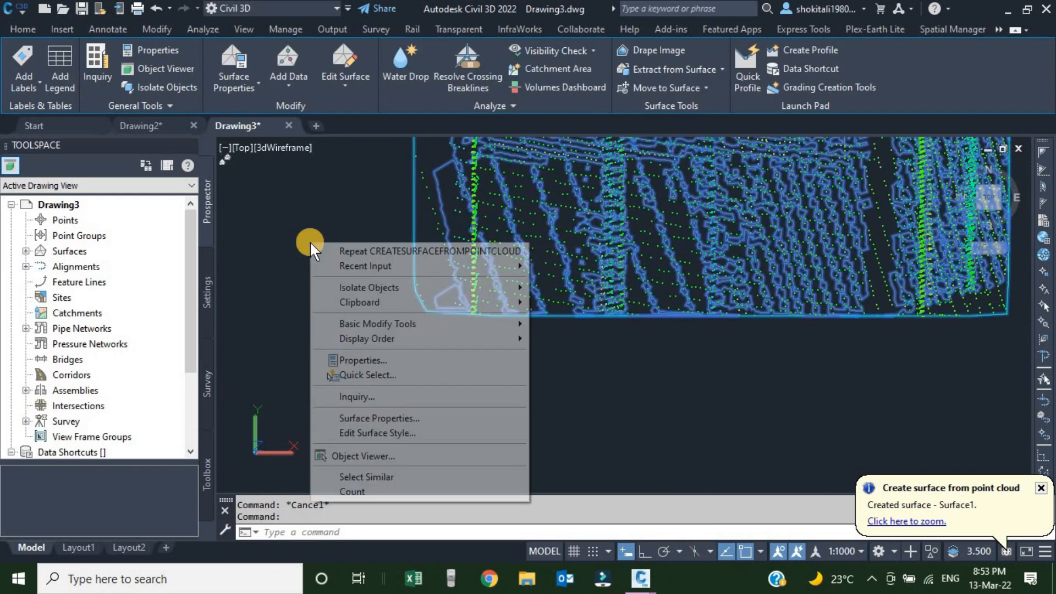
left_click(388, 241)
key("Escape")
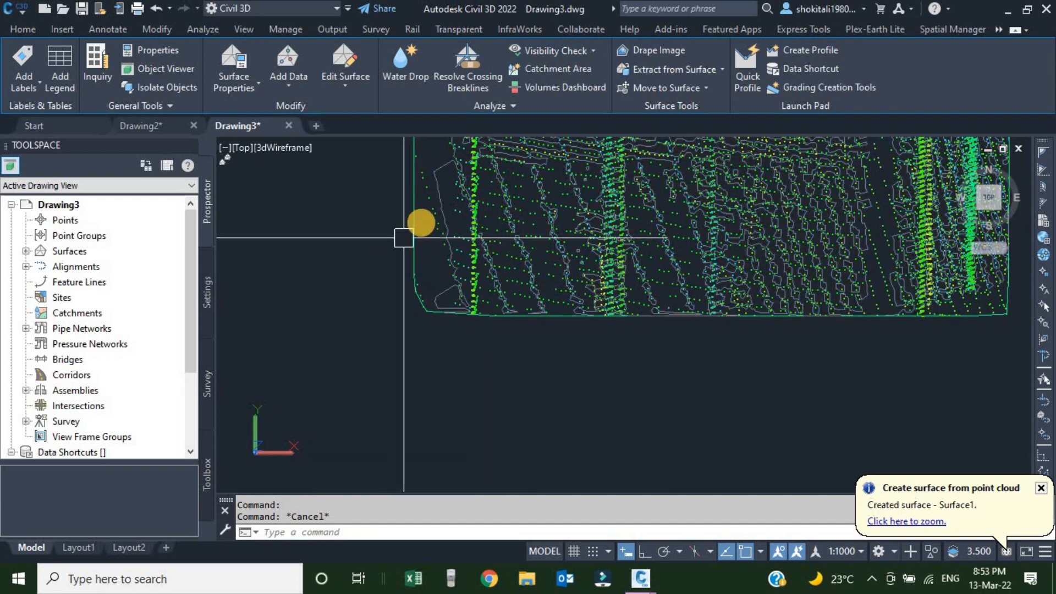
Set the point cloud surface's style to Contours 1m and 5m (Design) in its surface properties.
left_click(405, 222)
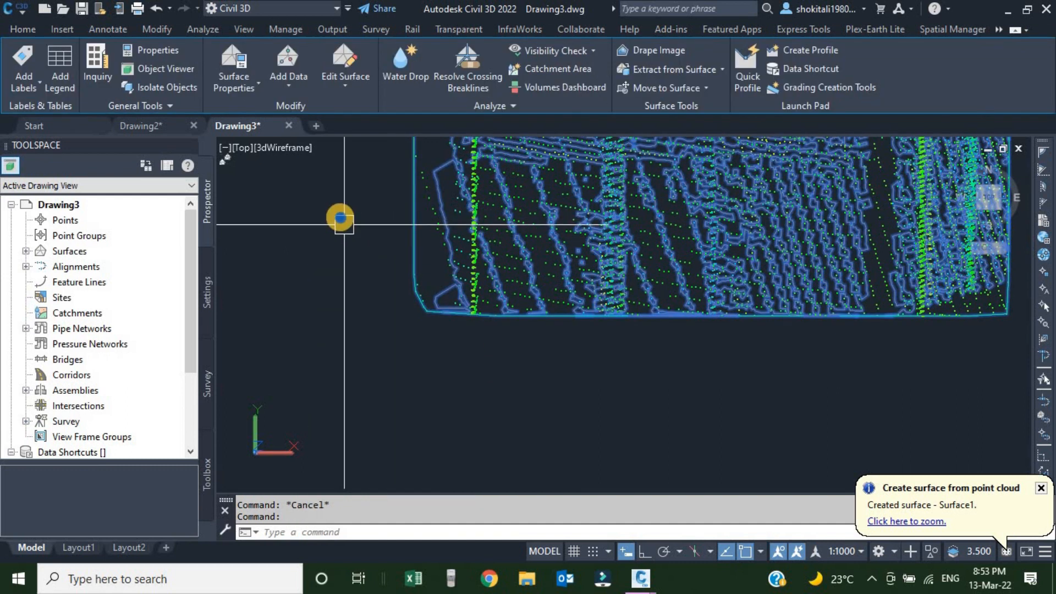
right_click(340, 219)
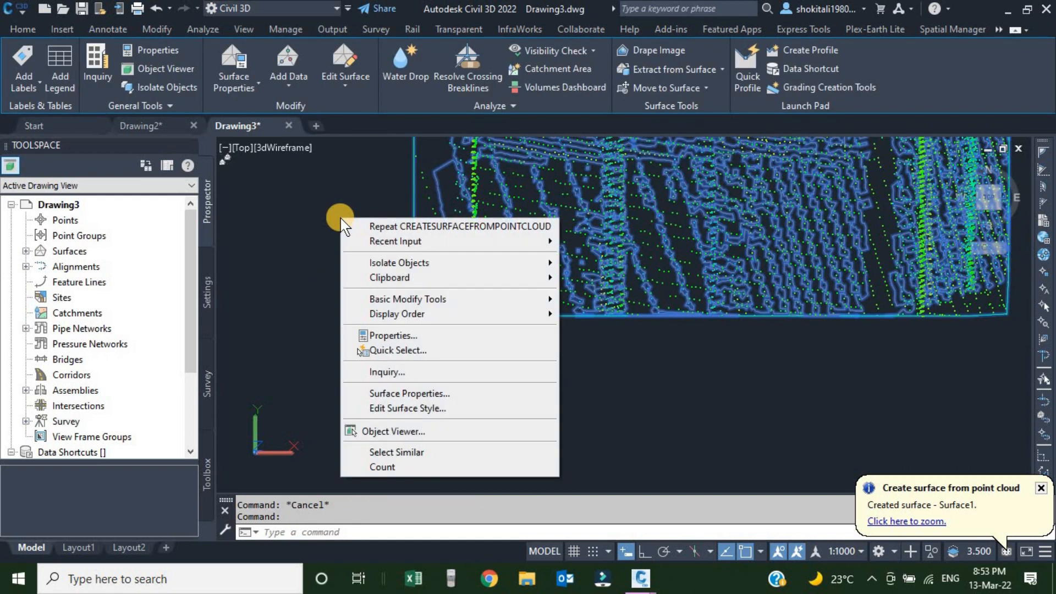
left_click(413, 393)
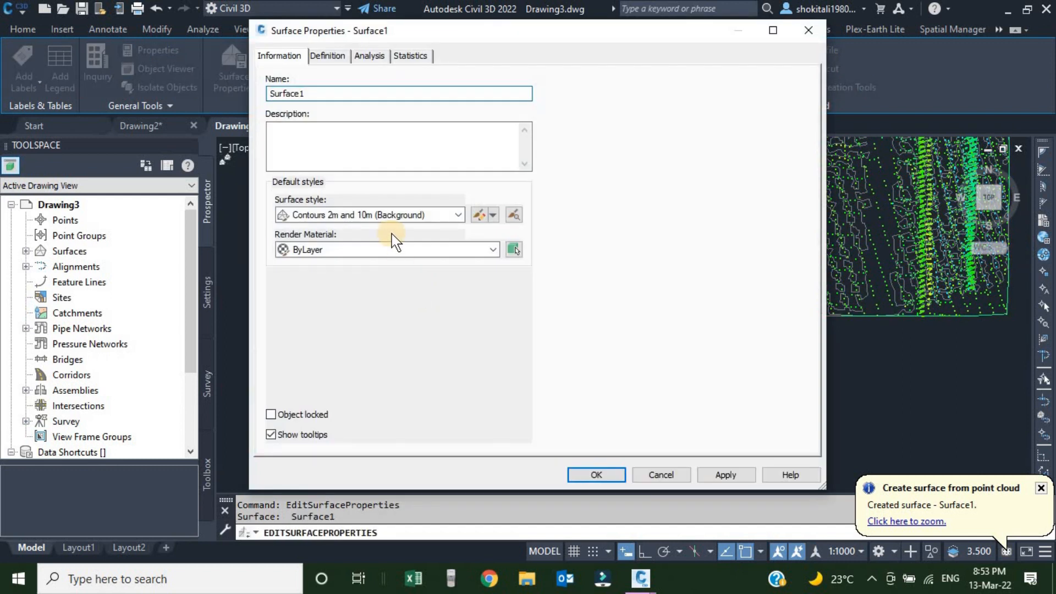
left_click(457, 216)
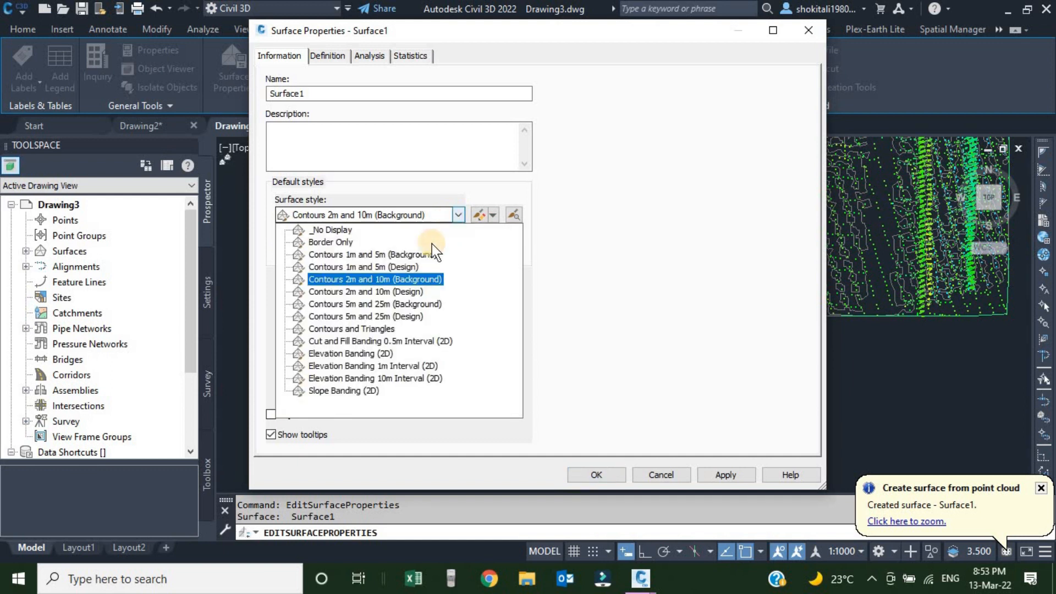
left_click(383, 267)
left_click(721, 475)
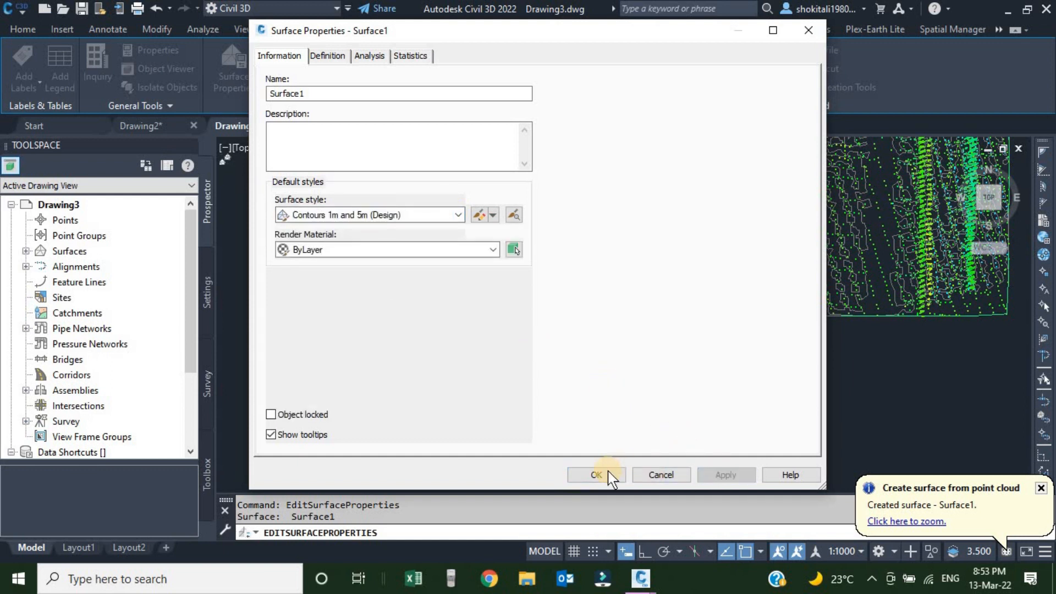
left_click(597, 474)
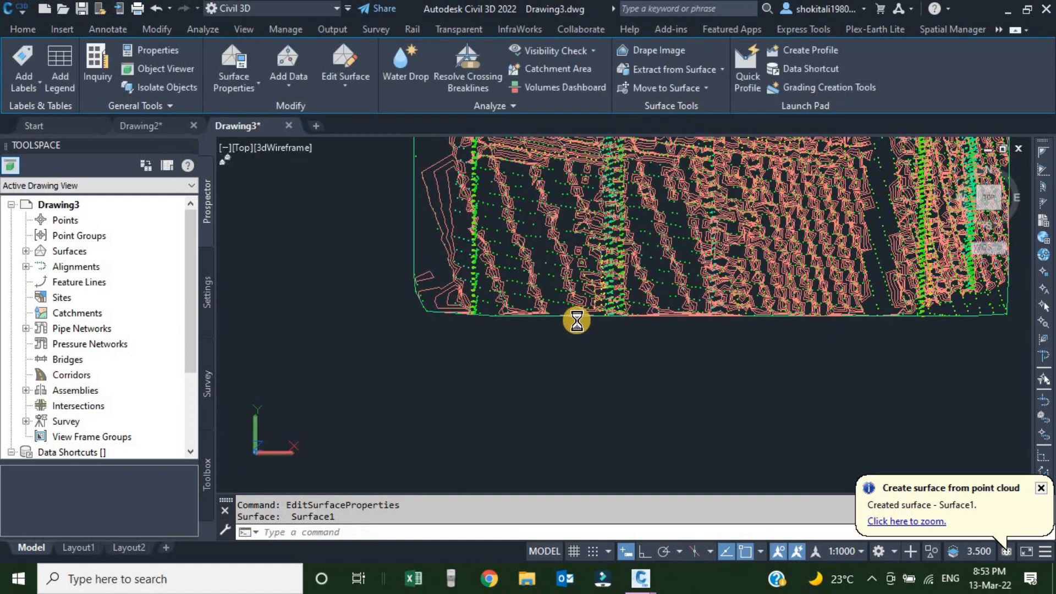
Dismiss the surface creation notice and close the point cloud drawing without saving its changes.
scroll(581, 326, "down", 1)
scroll(581, 305, "up", 2)
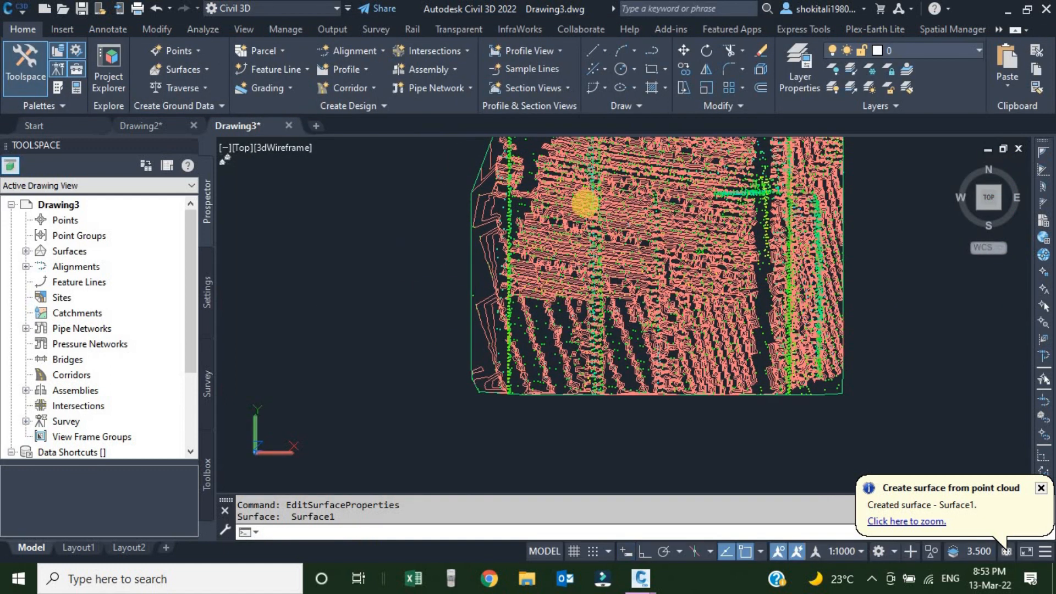
middle_click_drag(643, 217, 575, 252)
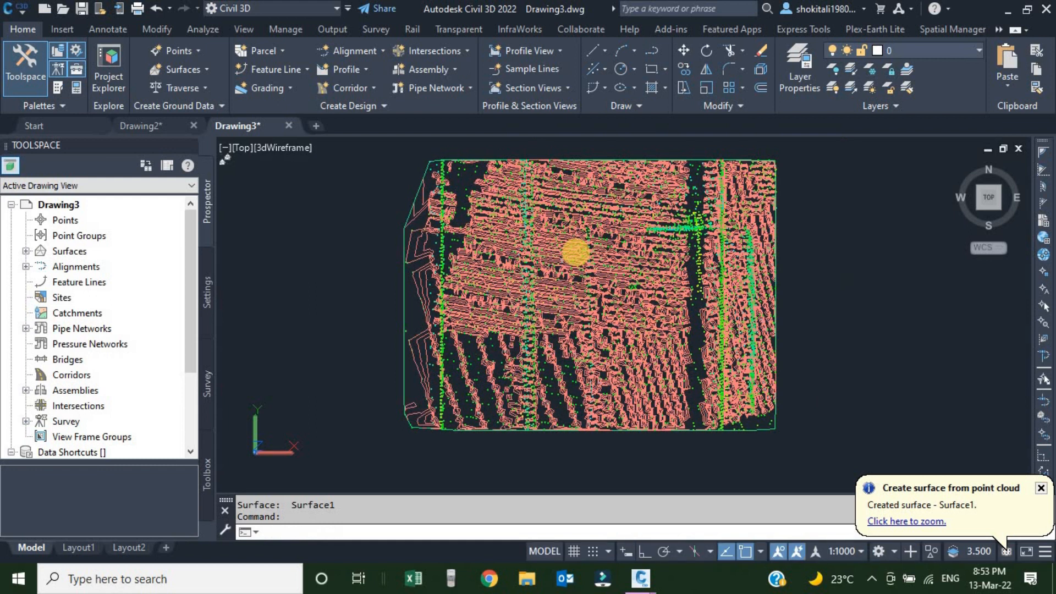
left_click(1042, 488)
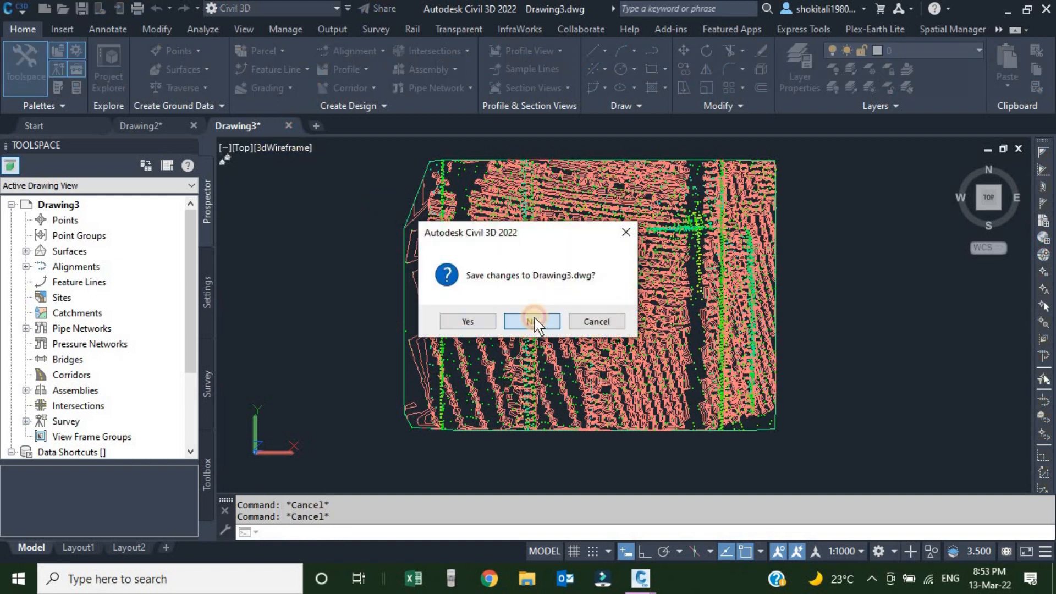
left_click(533, 321)
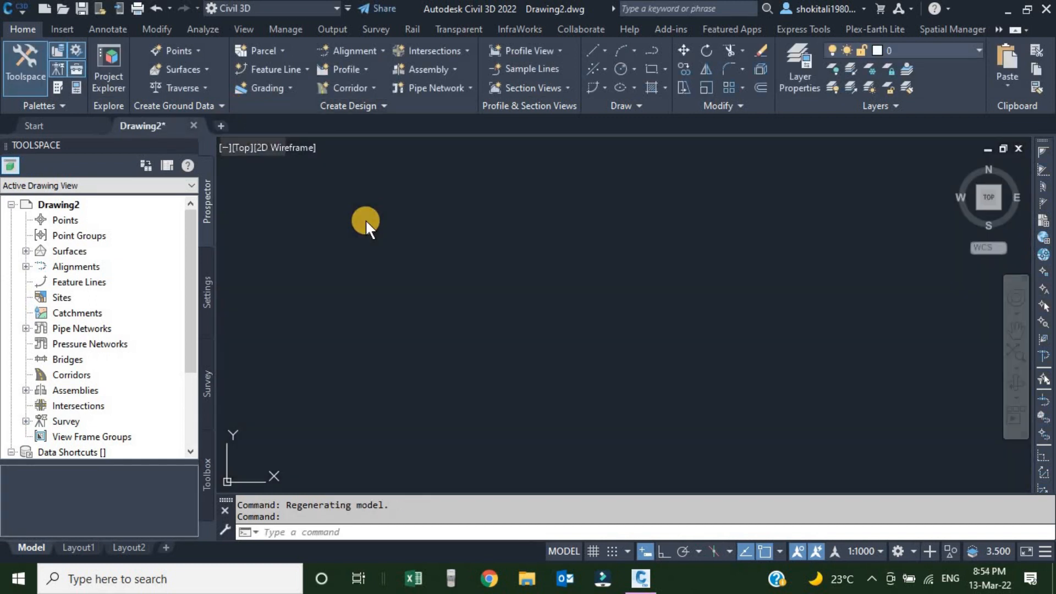
Create a new drawing and start a surface from GIS data, keeping the default object options.
left_click(221, 125)
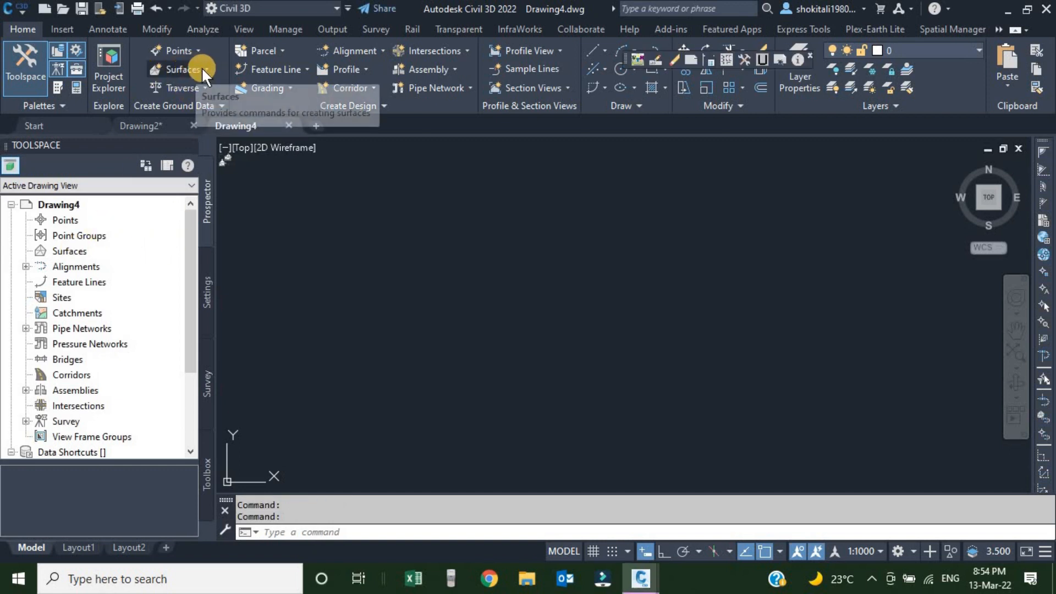
left_click(200, 67)
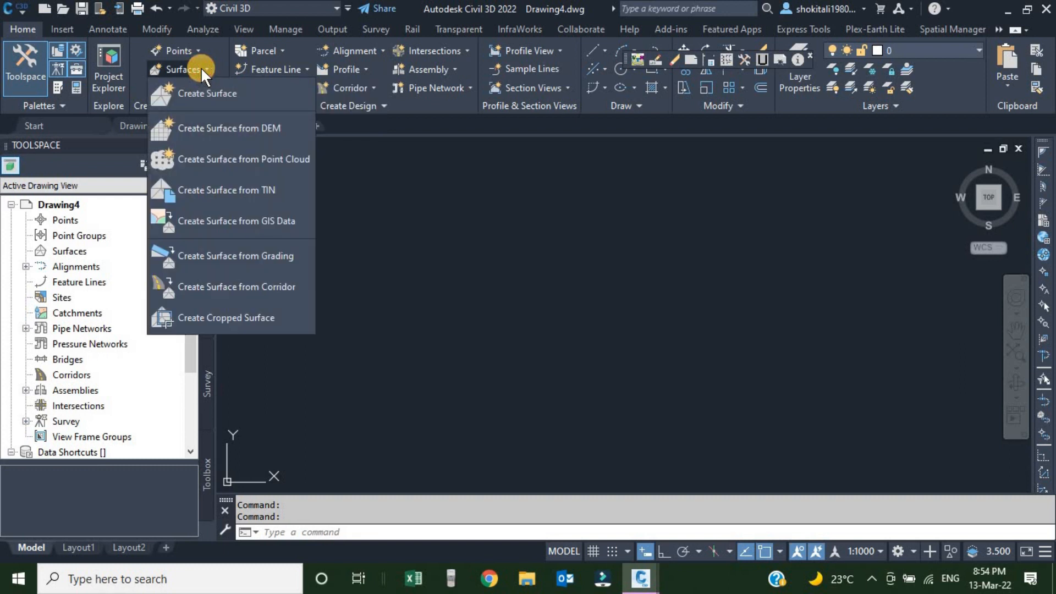
left_click(262, 223)
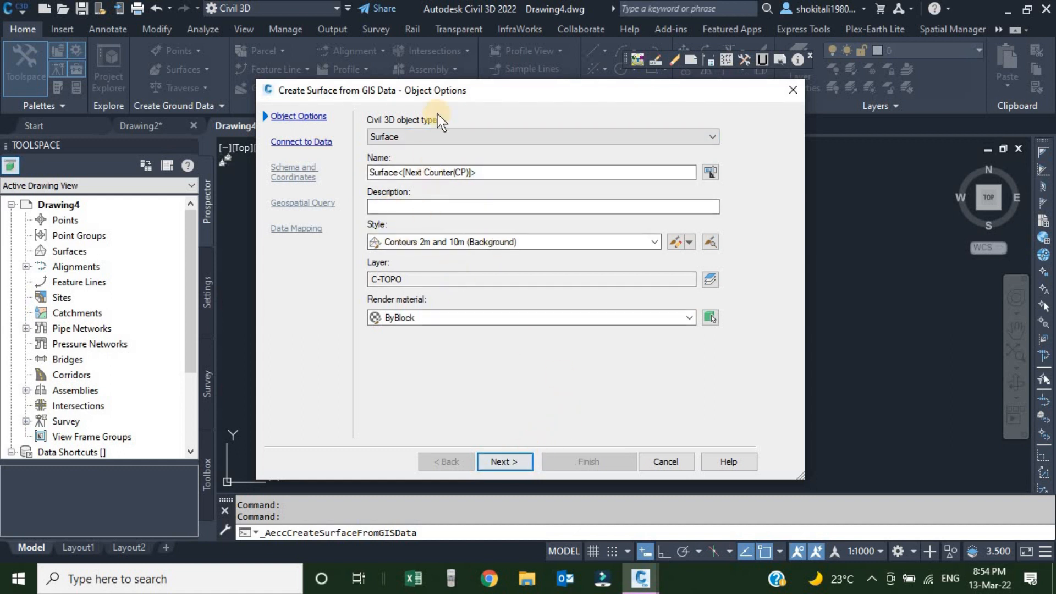
left_click(504, 462)
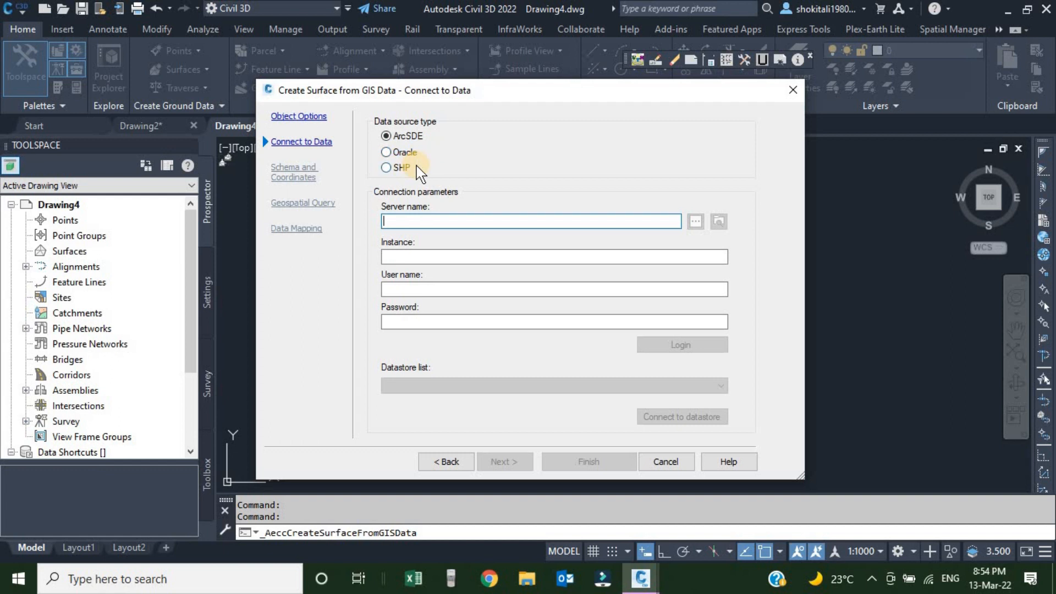
Set the GIS data source type to SHP and connect to Coutour_Lines.shp from the Coutour_Lines folder.
left_click(386, 168)
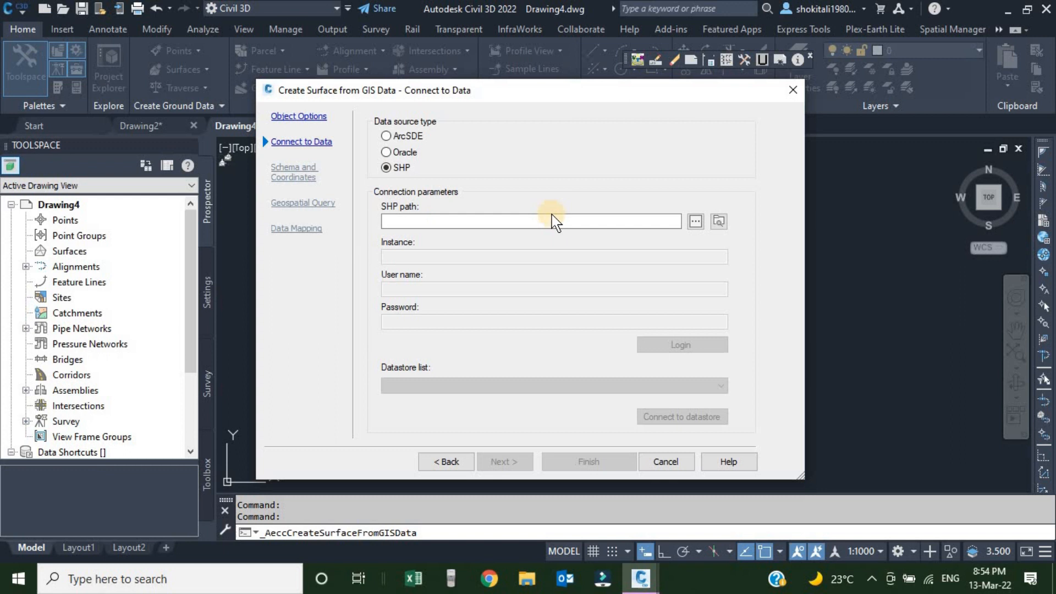
left_click(687, 222)
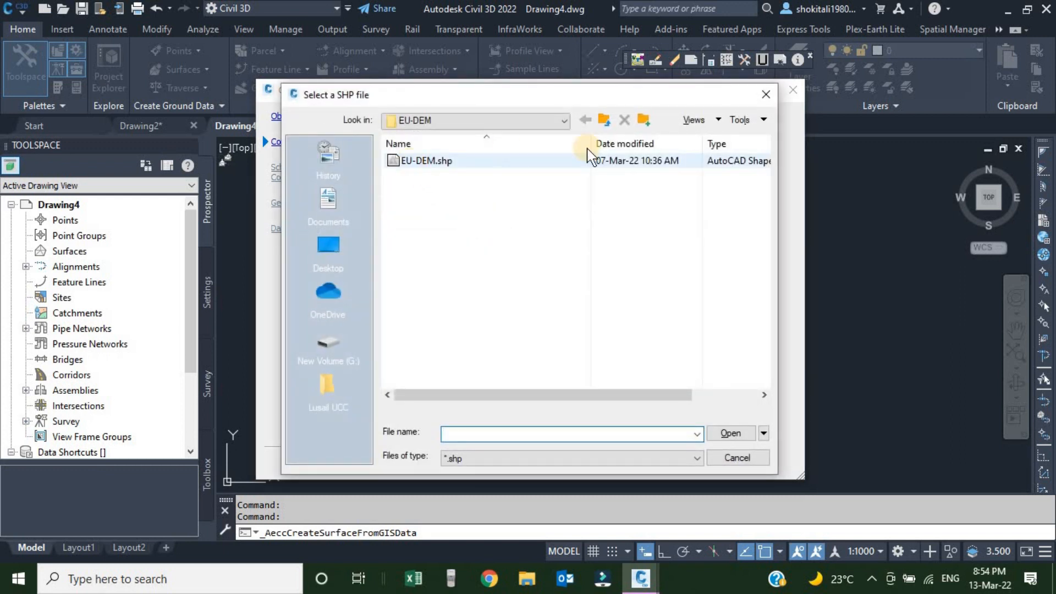
left_click(604, 120)
double_click(418, 161)
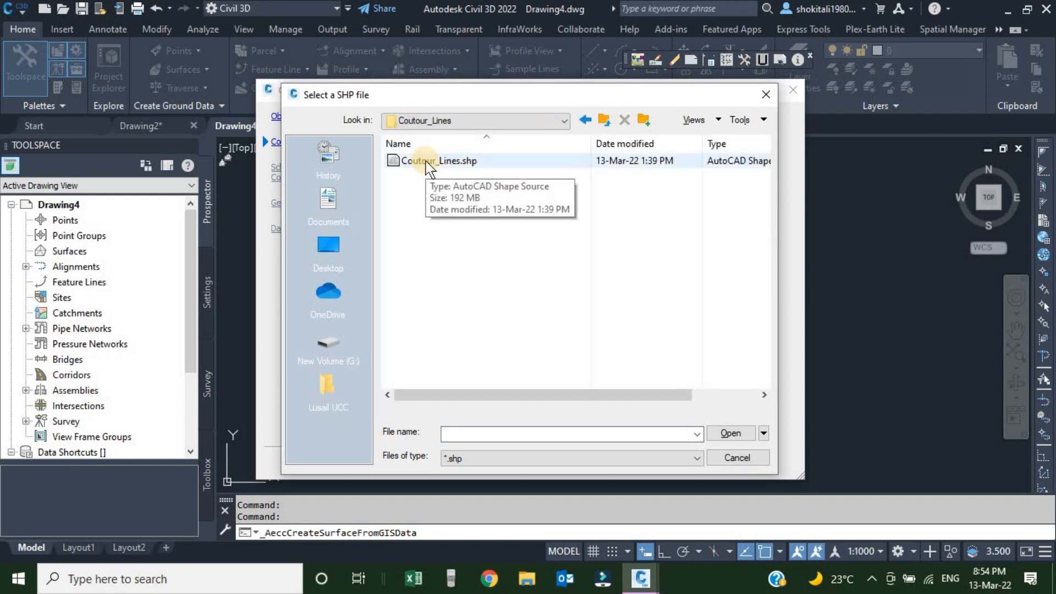
left_click(427, 161)
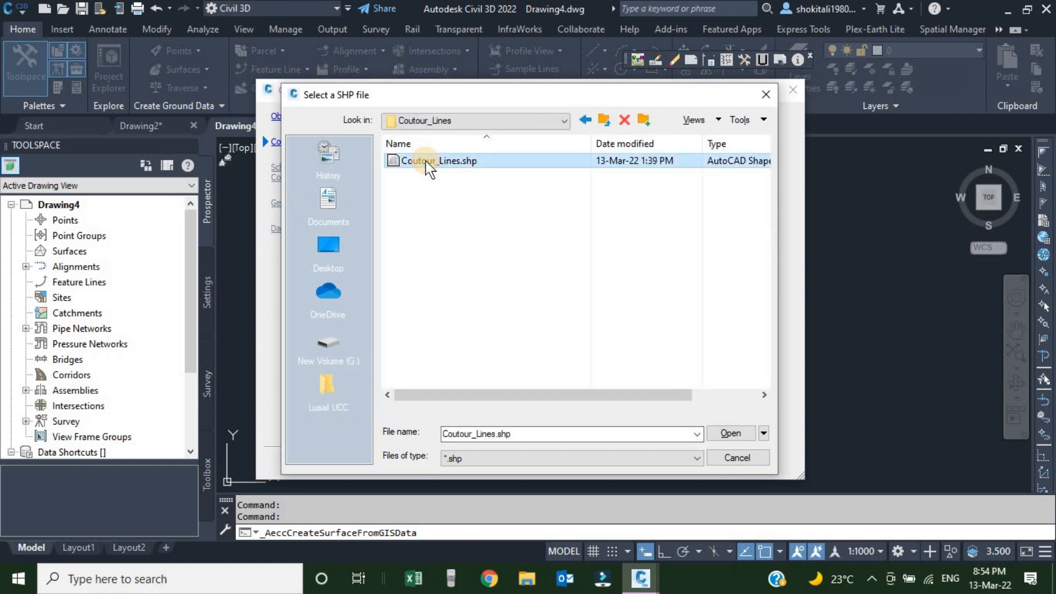
left_click(730, 434)
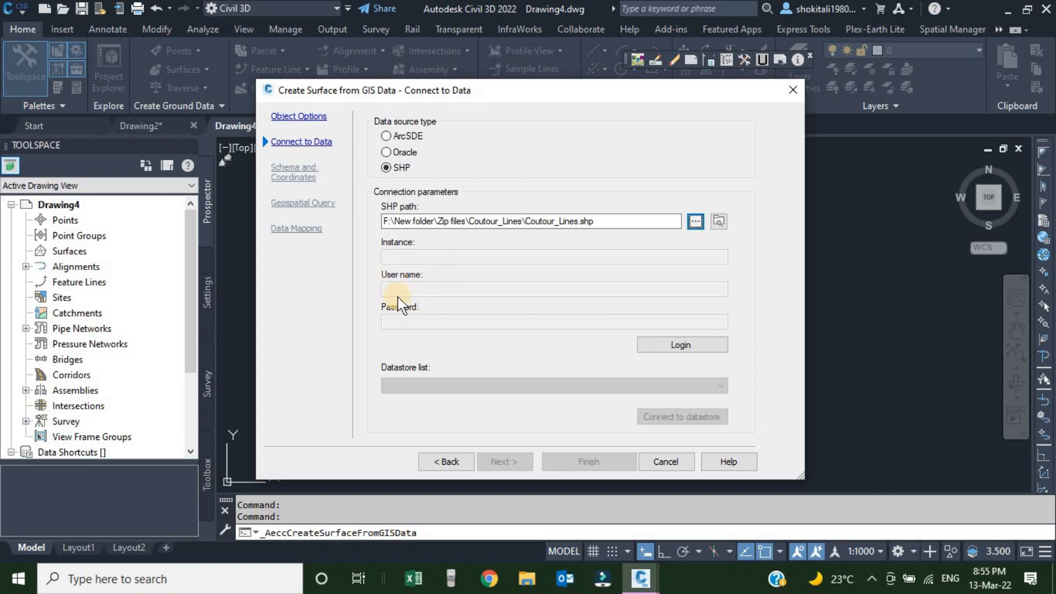
left_click(671, 348)
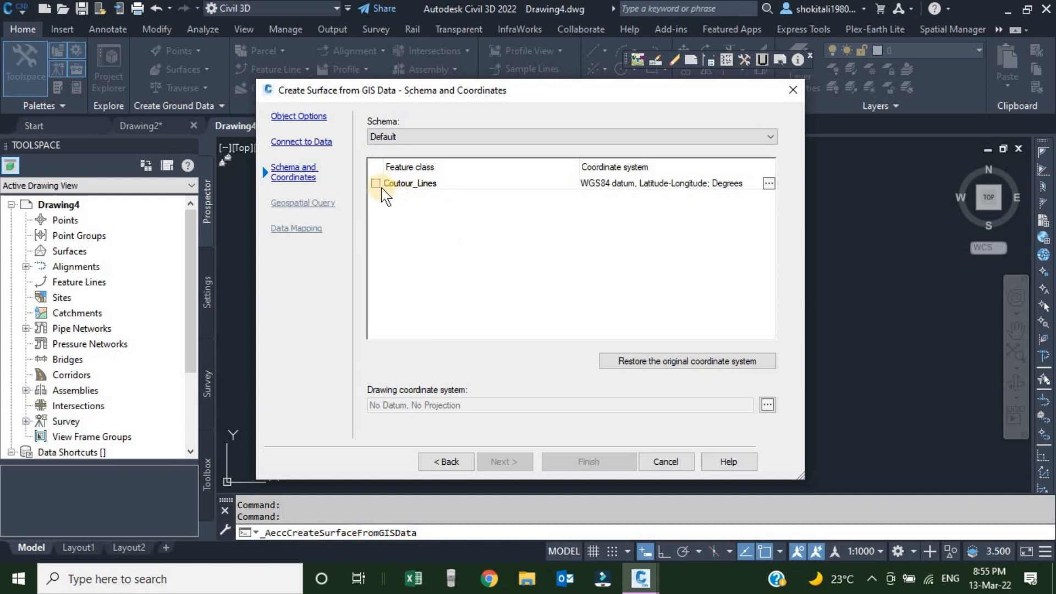
Include the Coutour_Lines feature class and keep the geospatial query on Polygon with the Inside query type.
left_click(376, 183)
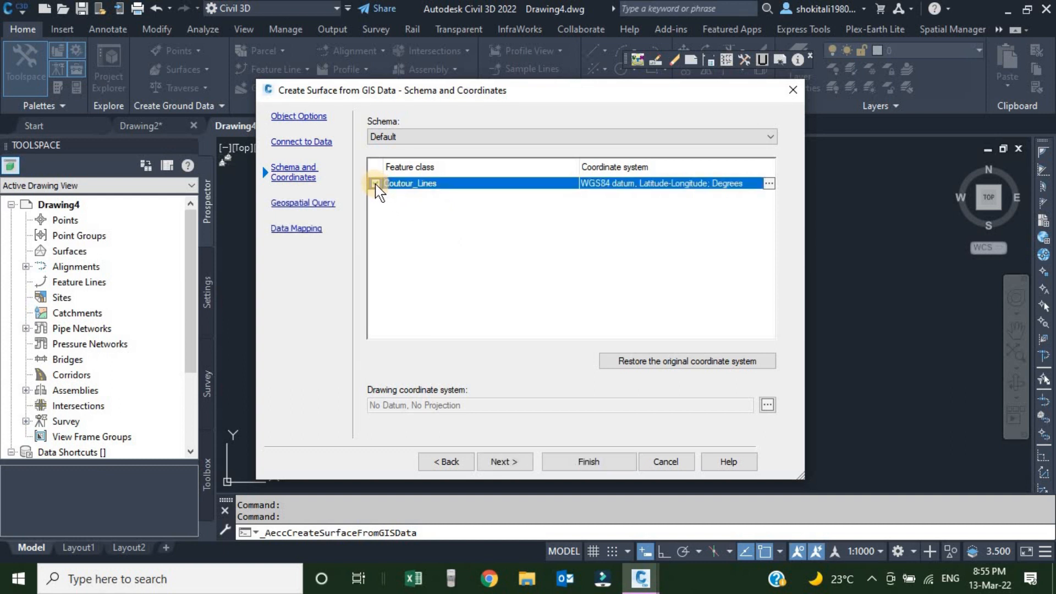
left_click(505, 462)
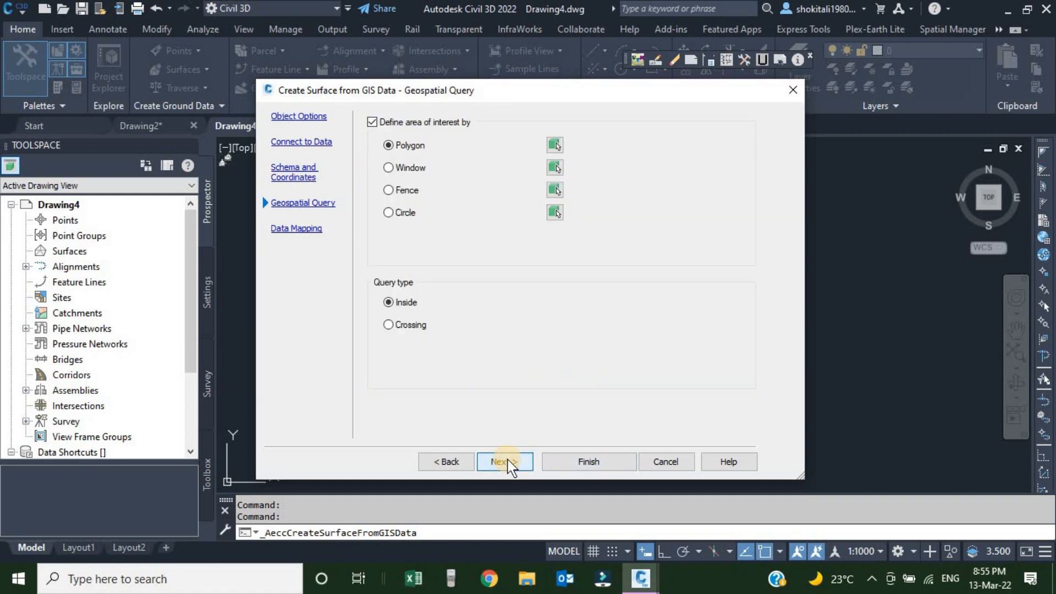
left_click(441, 462)
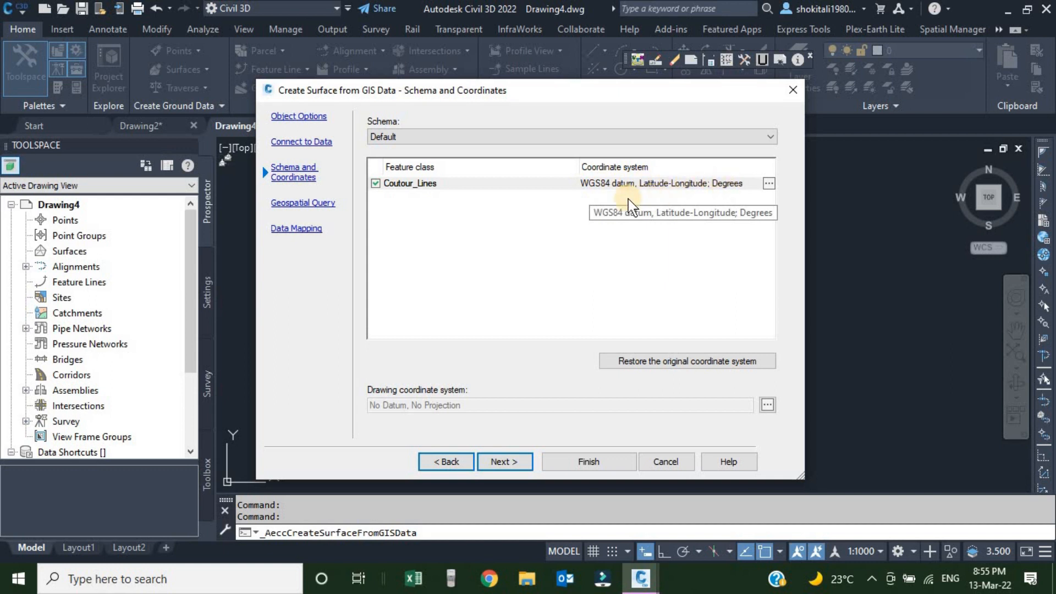
left_click(499, 462)
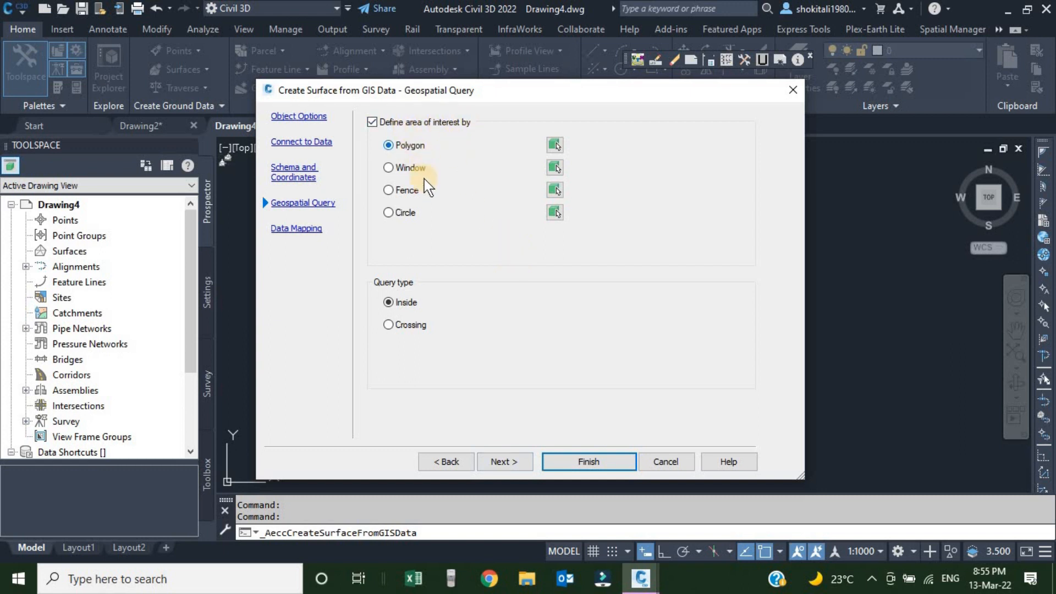
left_click(401, 142)
left_click(503, 460)
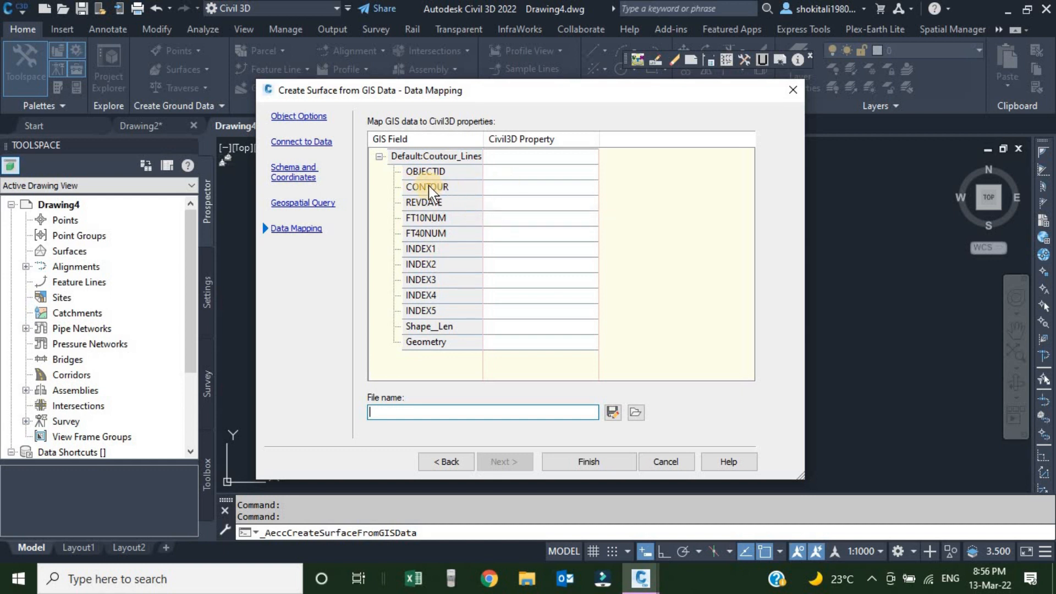
Map the CONTOUR field to Elevation, create the GIS surface, and close the event list.
left_click(526, 186)
left_click(527, 188)
left_click(504, 202)
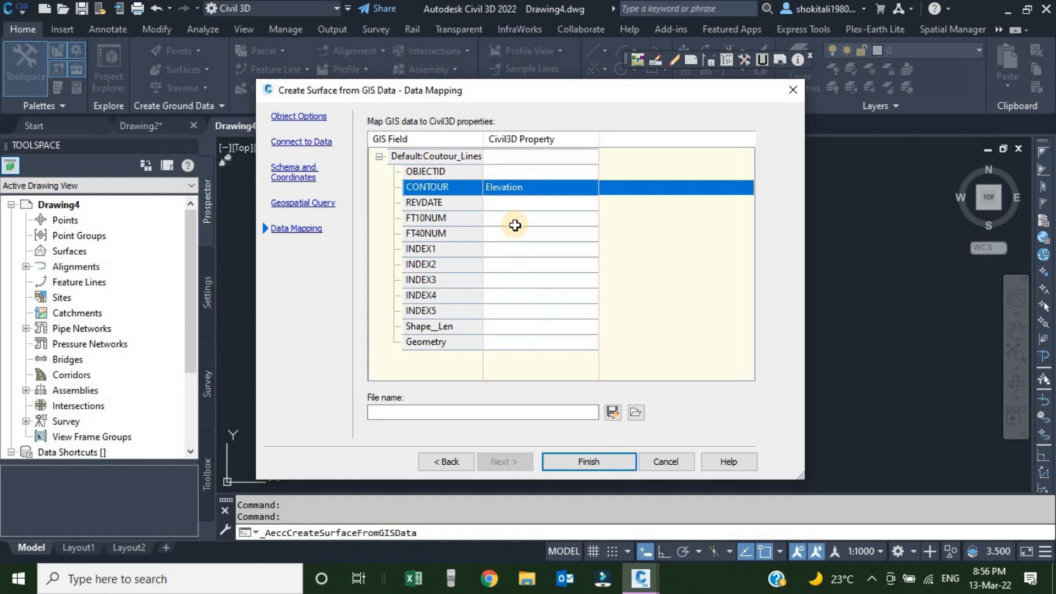
left_click(587, 463)
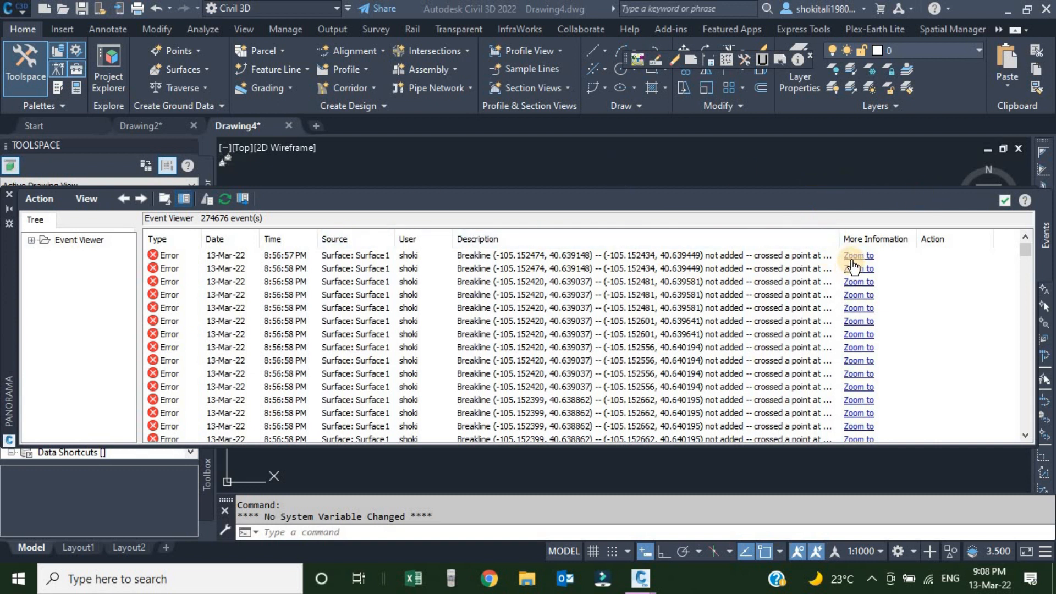
left_click(1005, 202)
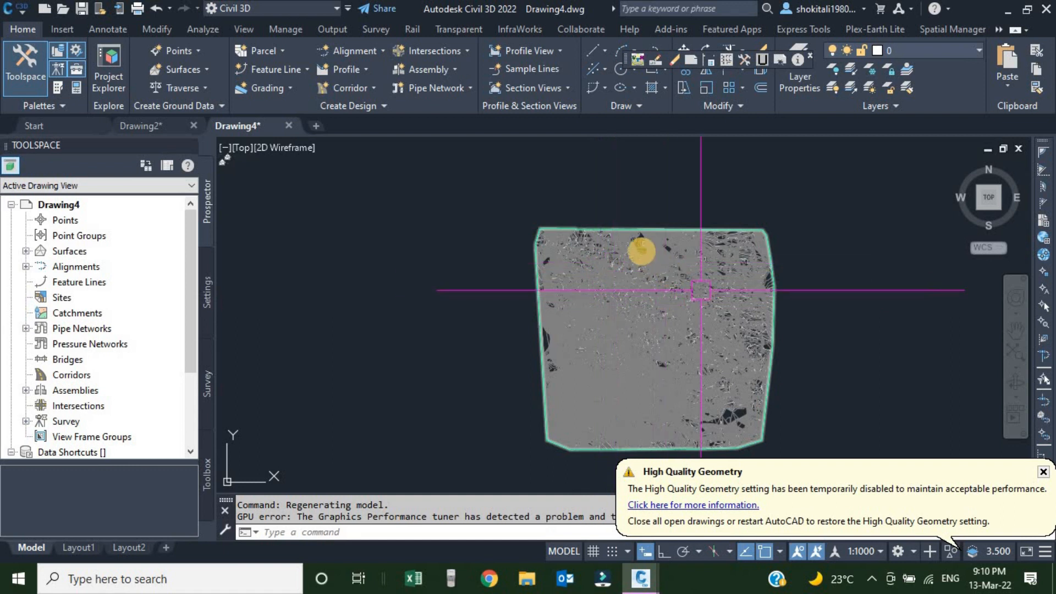
Select the GIS surface, open another new drawing, and dismiss the High Quality Geometry notice.
left_click(597, 244)
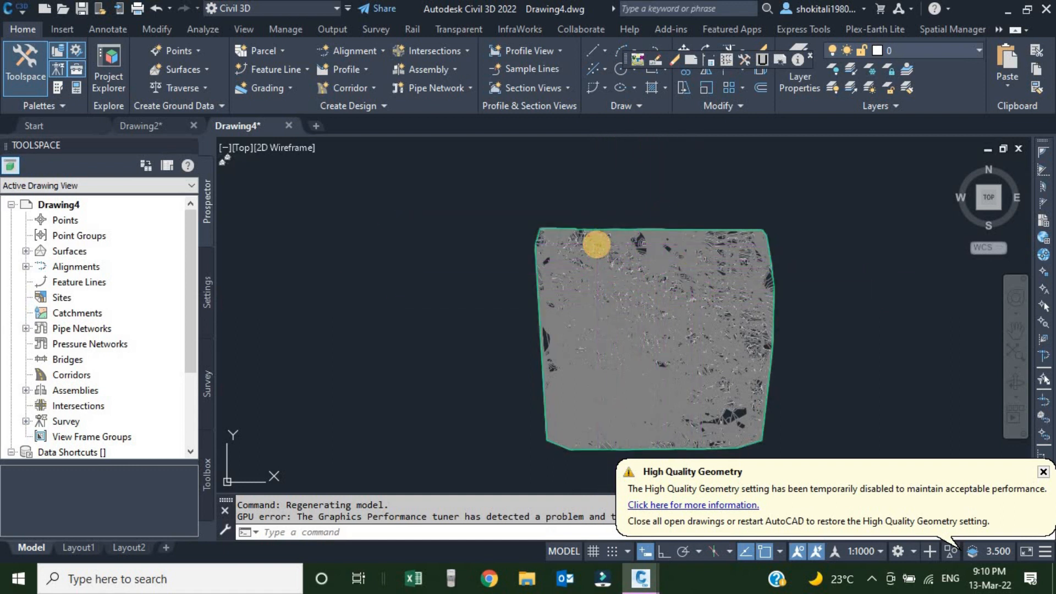
left_click(597, 245)
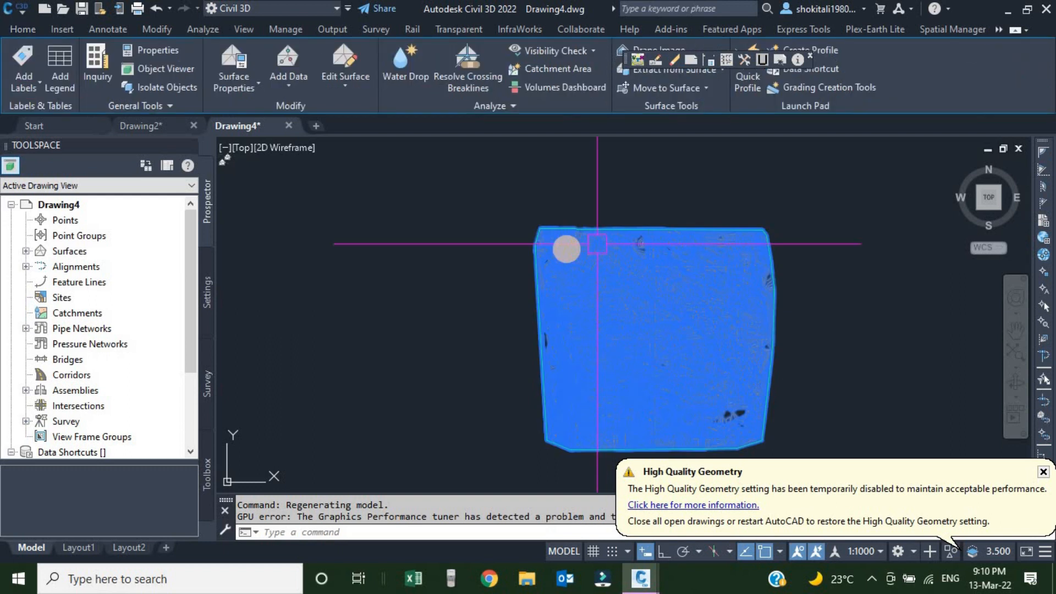
right_click(398, 229)
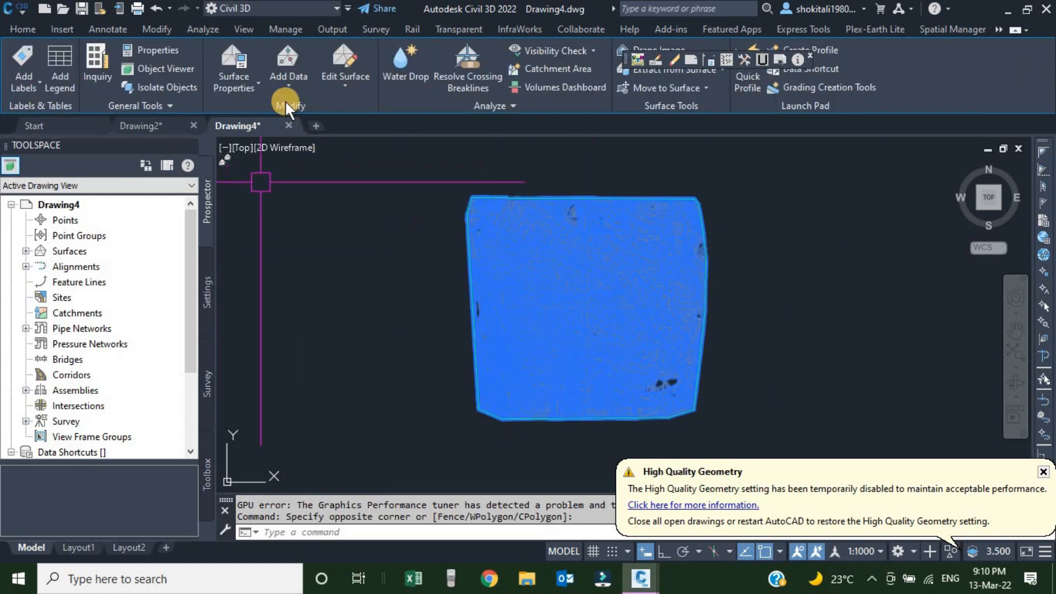
left_click(334, 182)
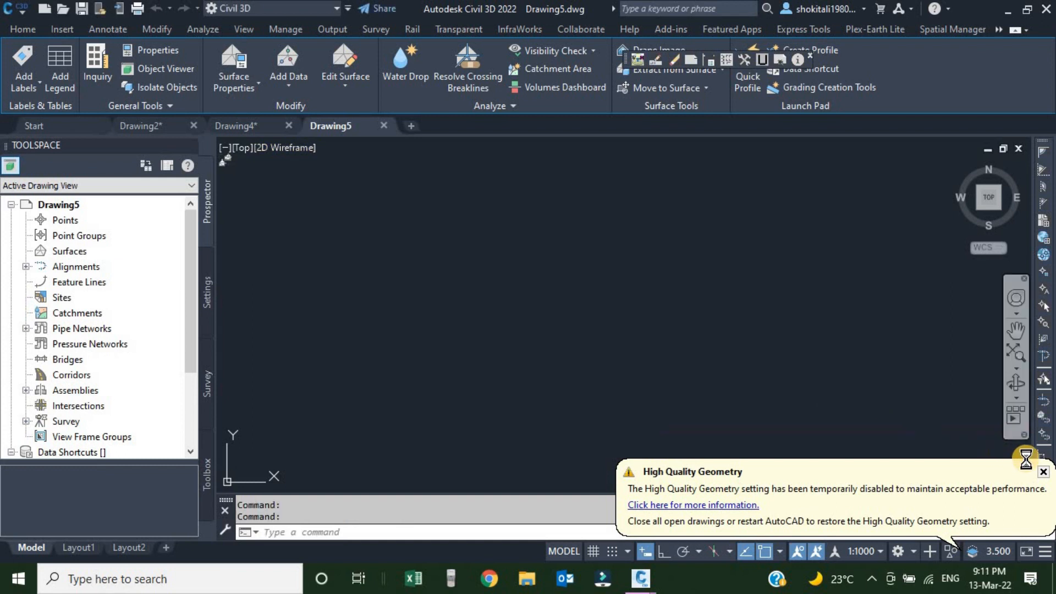
left_click(1044, 474)
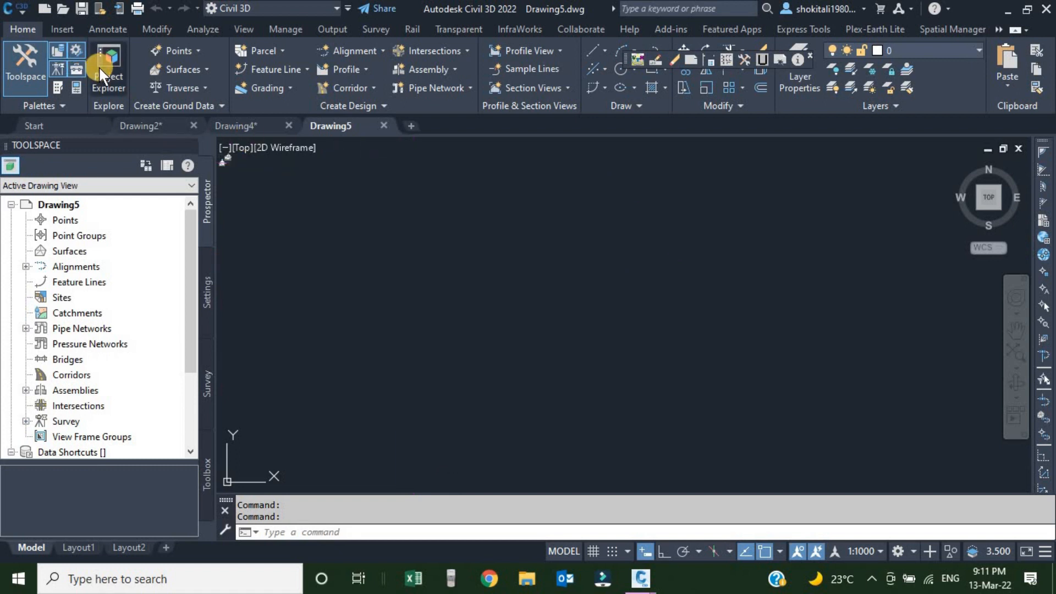
Start a LandXML import and load the file GSG_features_pipe_networks.xml.
left_click(62, 31)
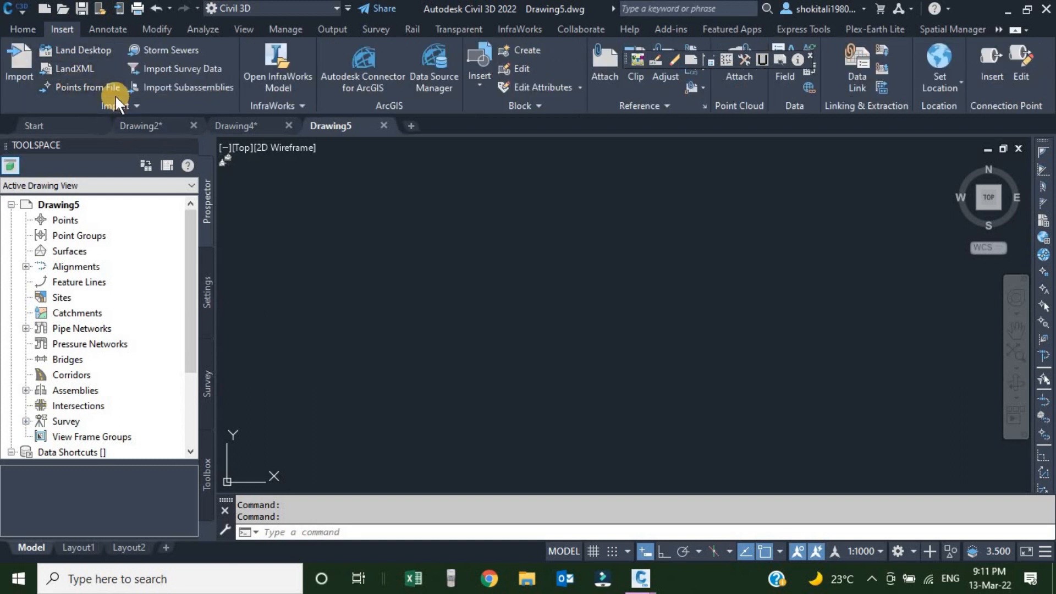
left_click(67, 67)
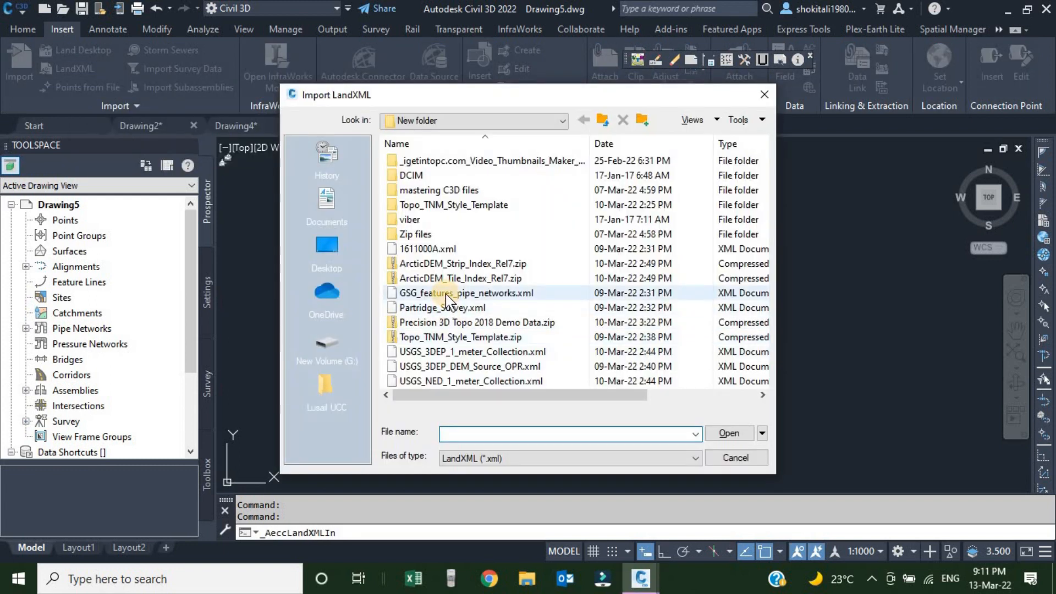
left_click(446, 292)
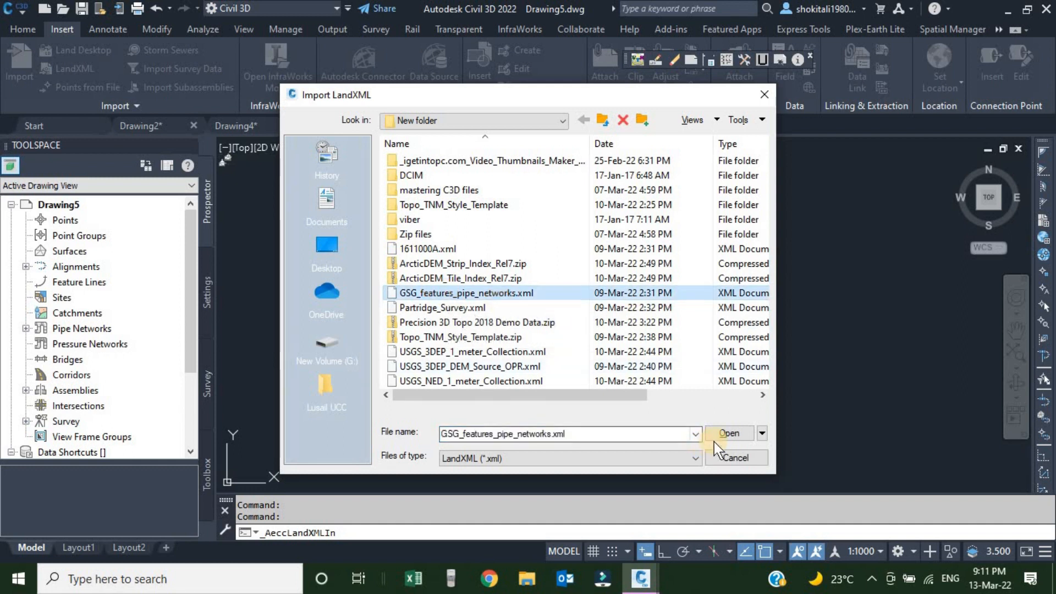
left_click(730, 435)
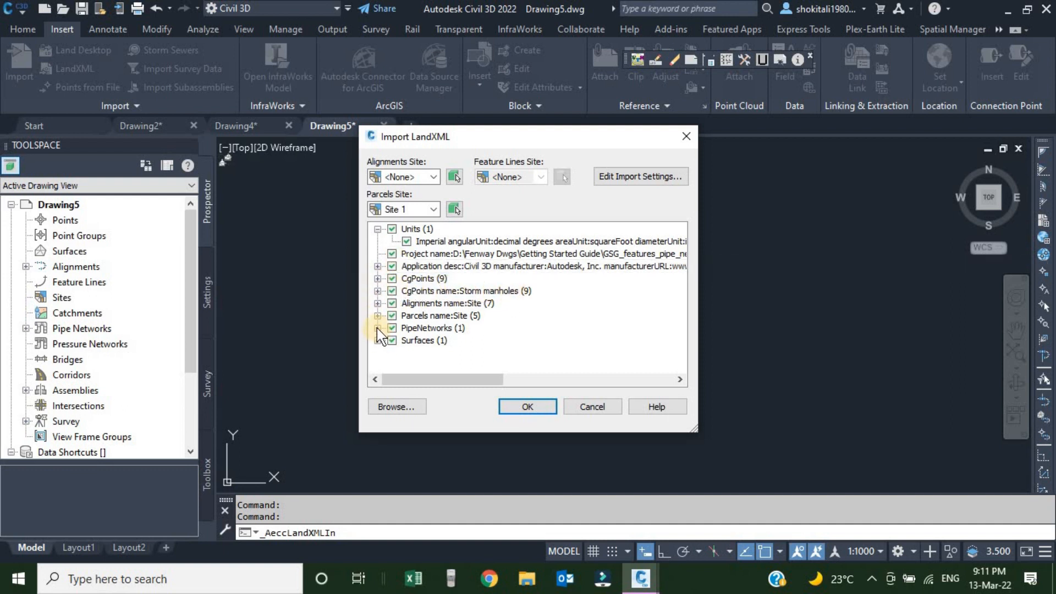
Exclude the pipe networks, parcels, alignments and both CgPoints groups from the LandXML data, and import it with the surface included.
left_click(393, 328)
left_click(393, 315)
left_click(391, 303)
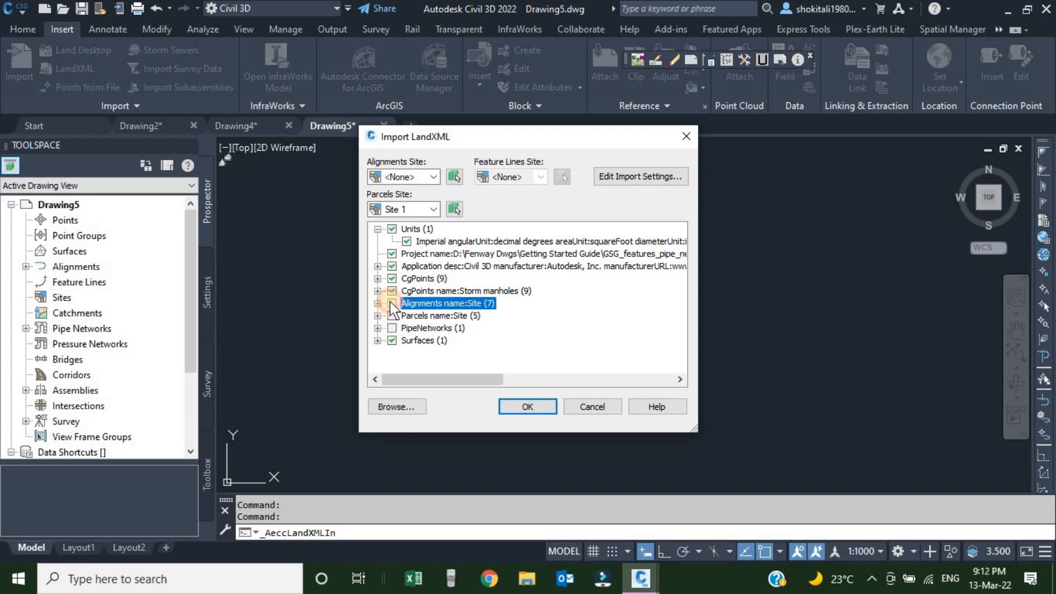
left_click(391, 291)
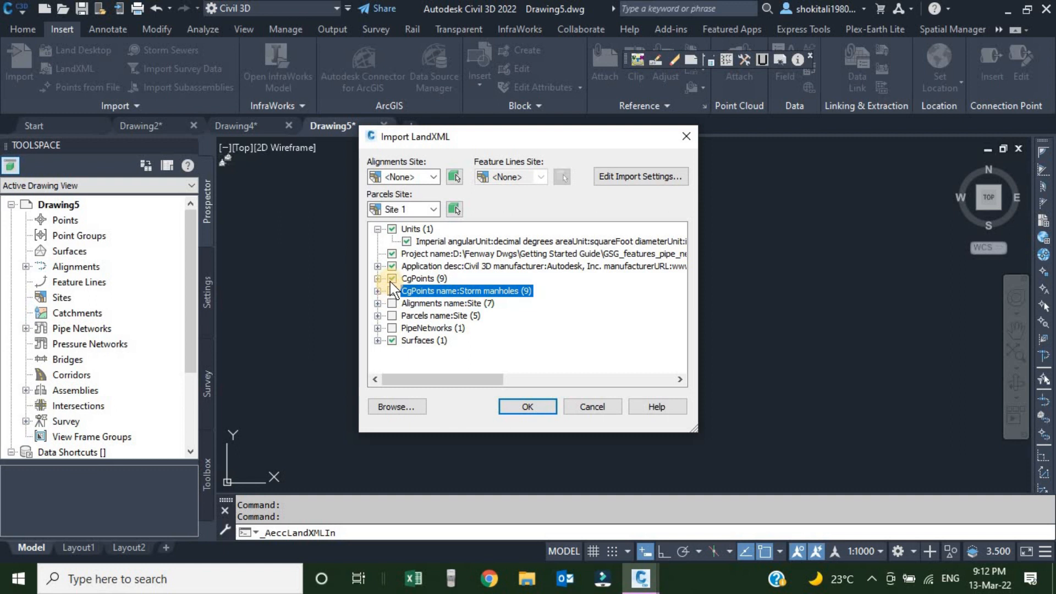
left_click(391, 279)
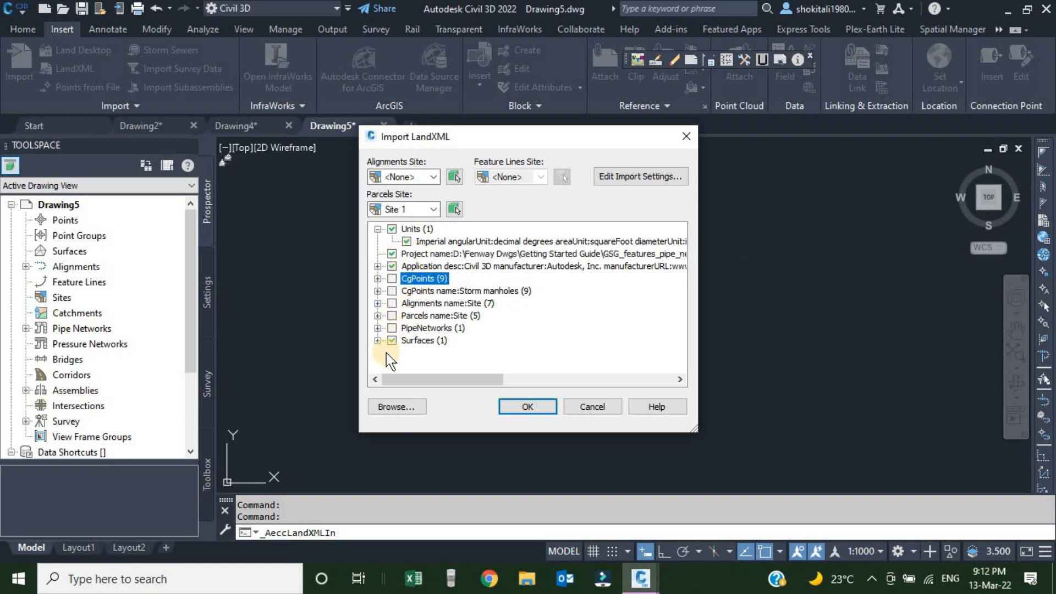
left_click(393, 340)
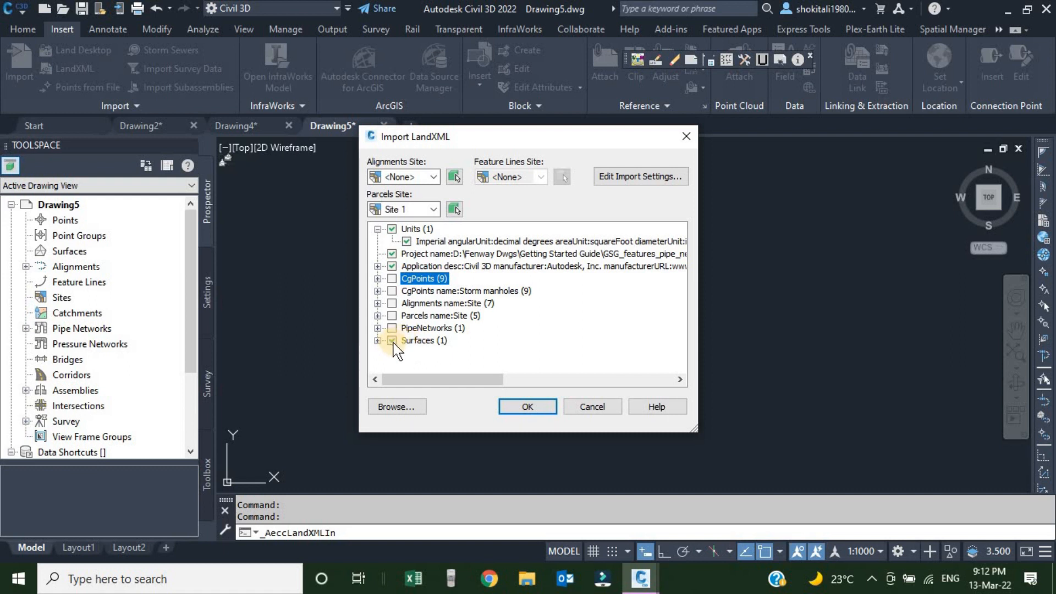
left_click(529, 408)
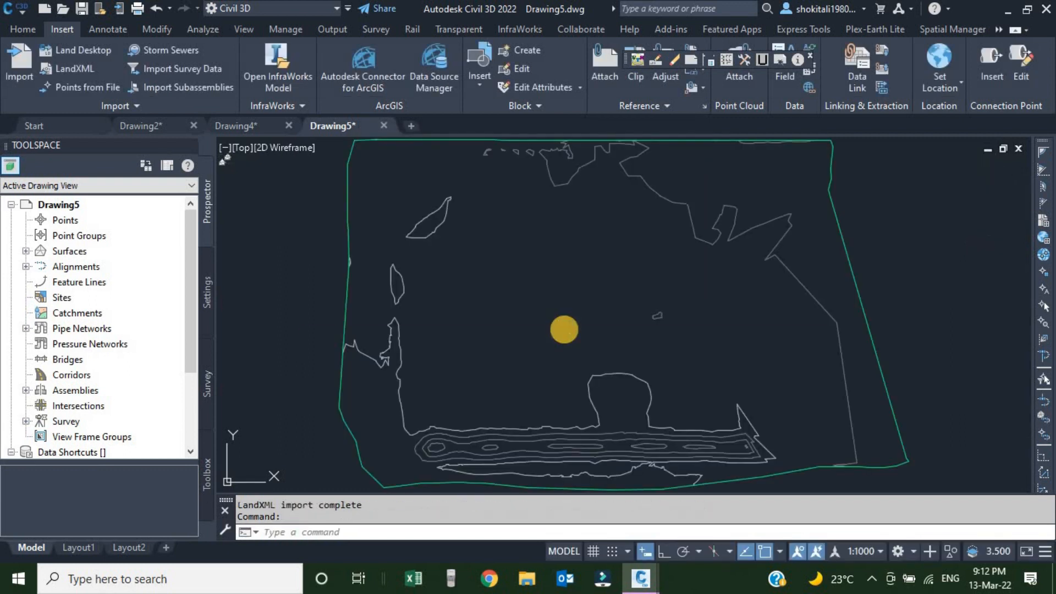
scroll(552, 328, "down", 3)
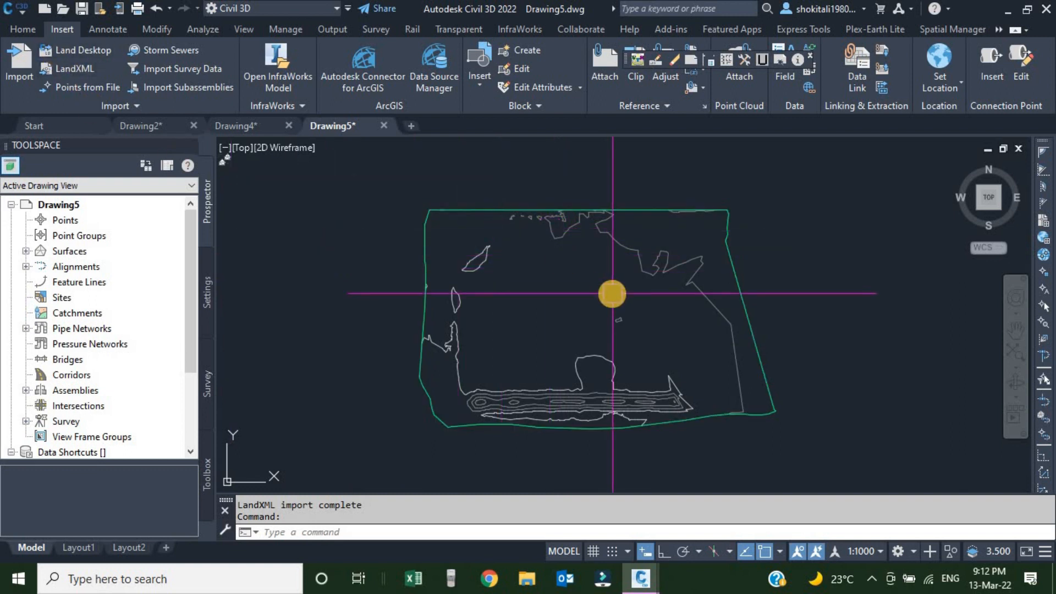
mouse_move(612, 293)
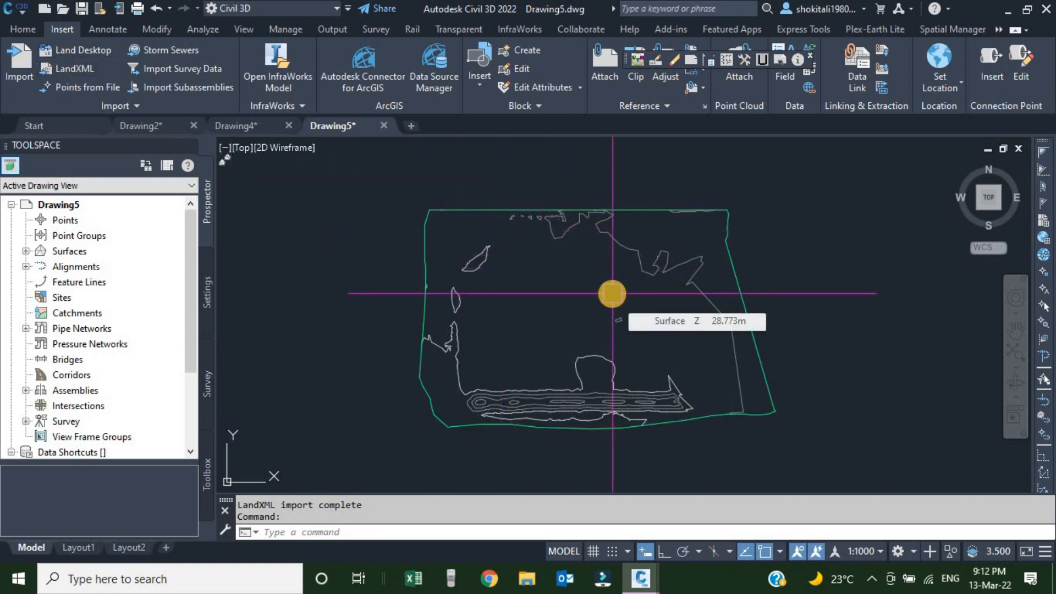